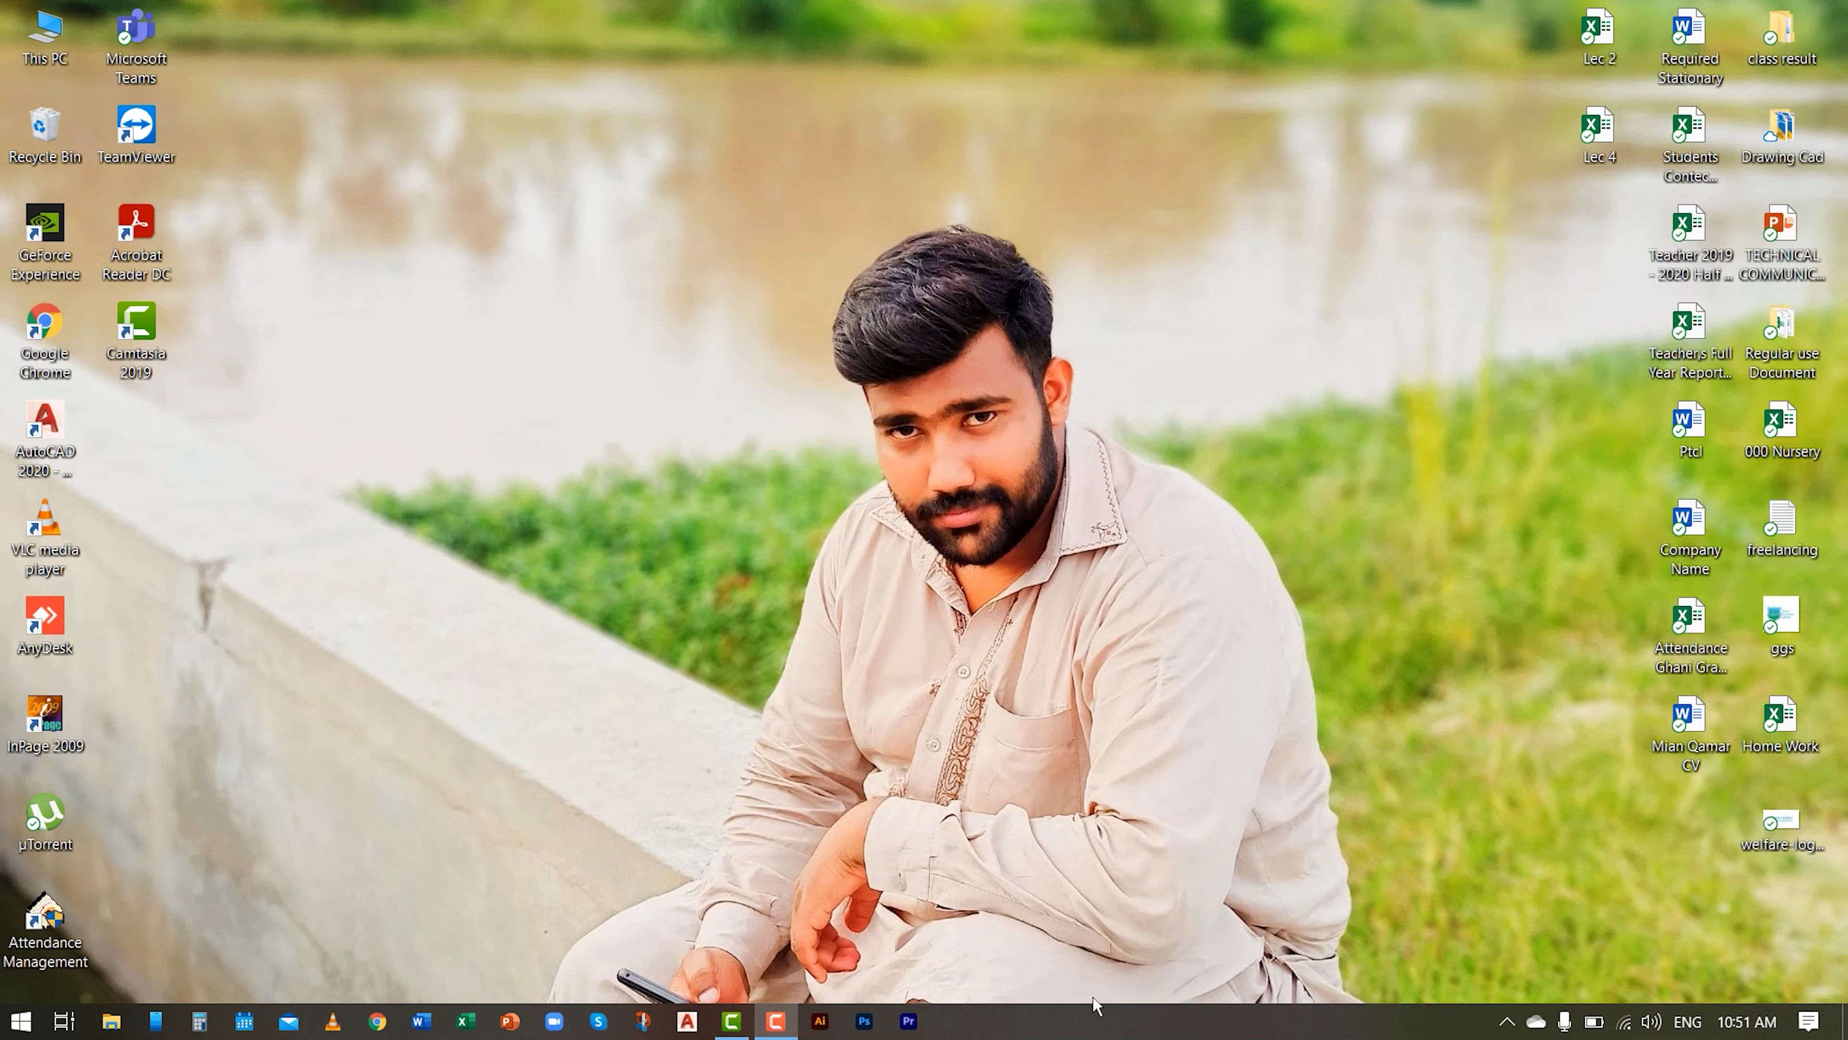
Step: Launch Microsoft Word from the taskbar
click(421, 1021)
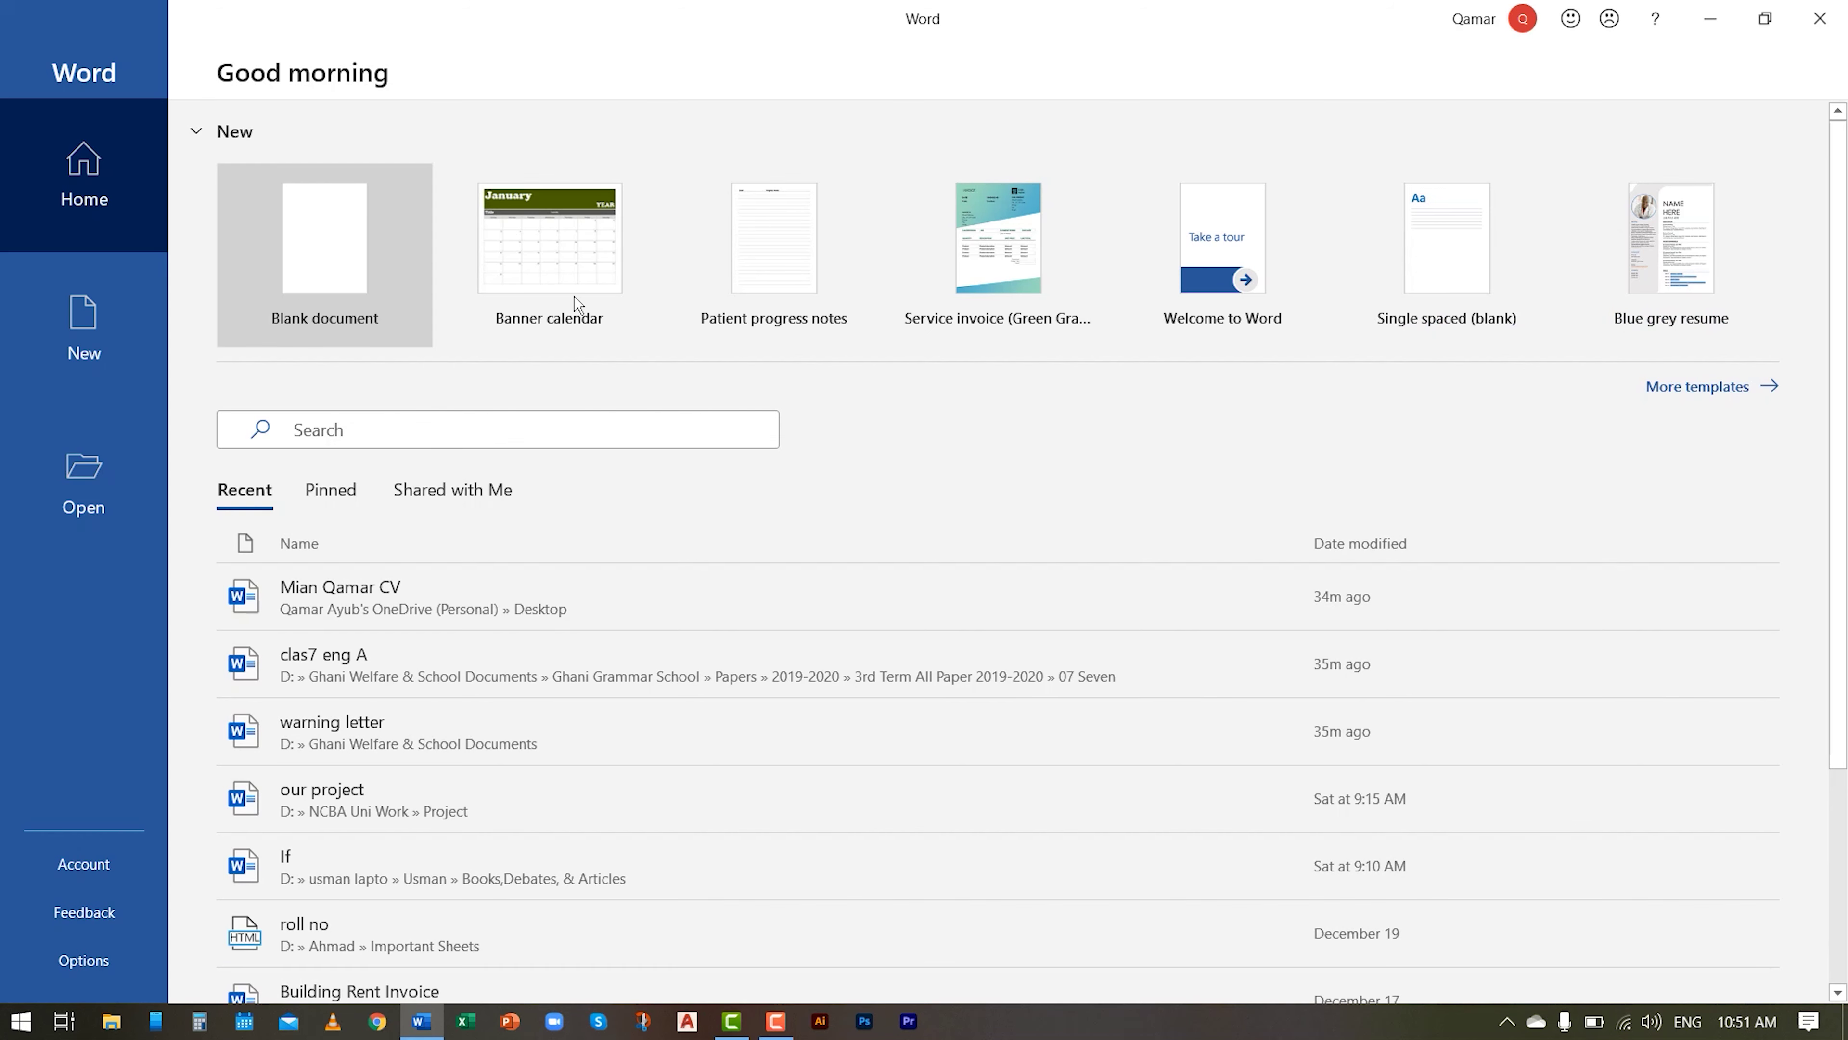
Step: Start a blank document and bring up the Insert tab's Header gallery
click(364, 244)
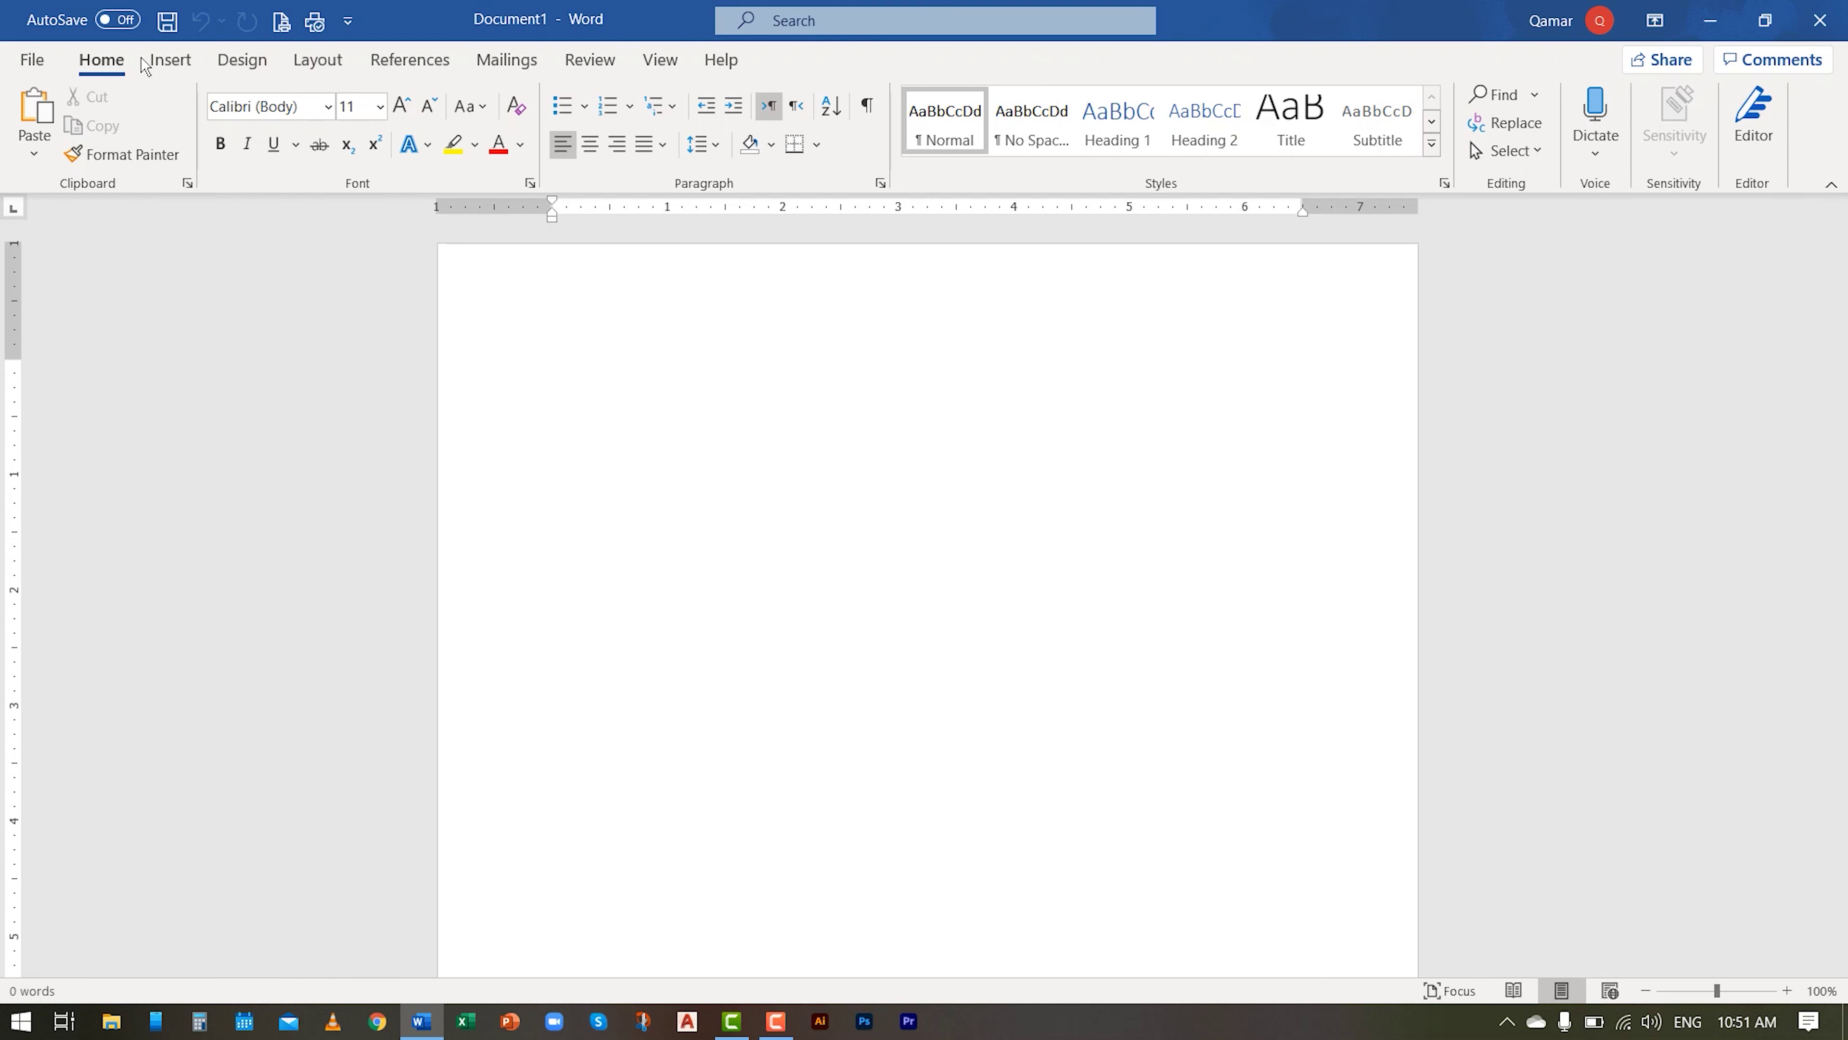
click(167, 60)
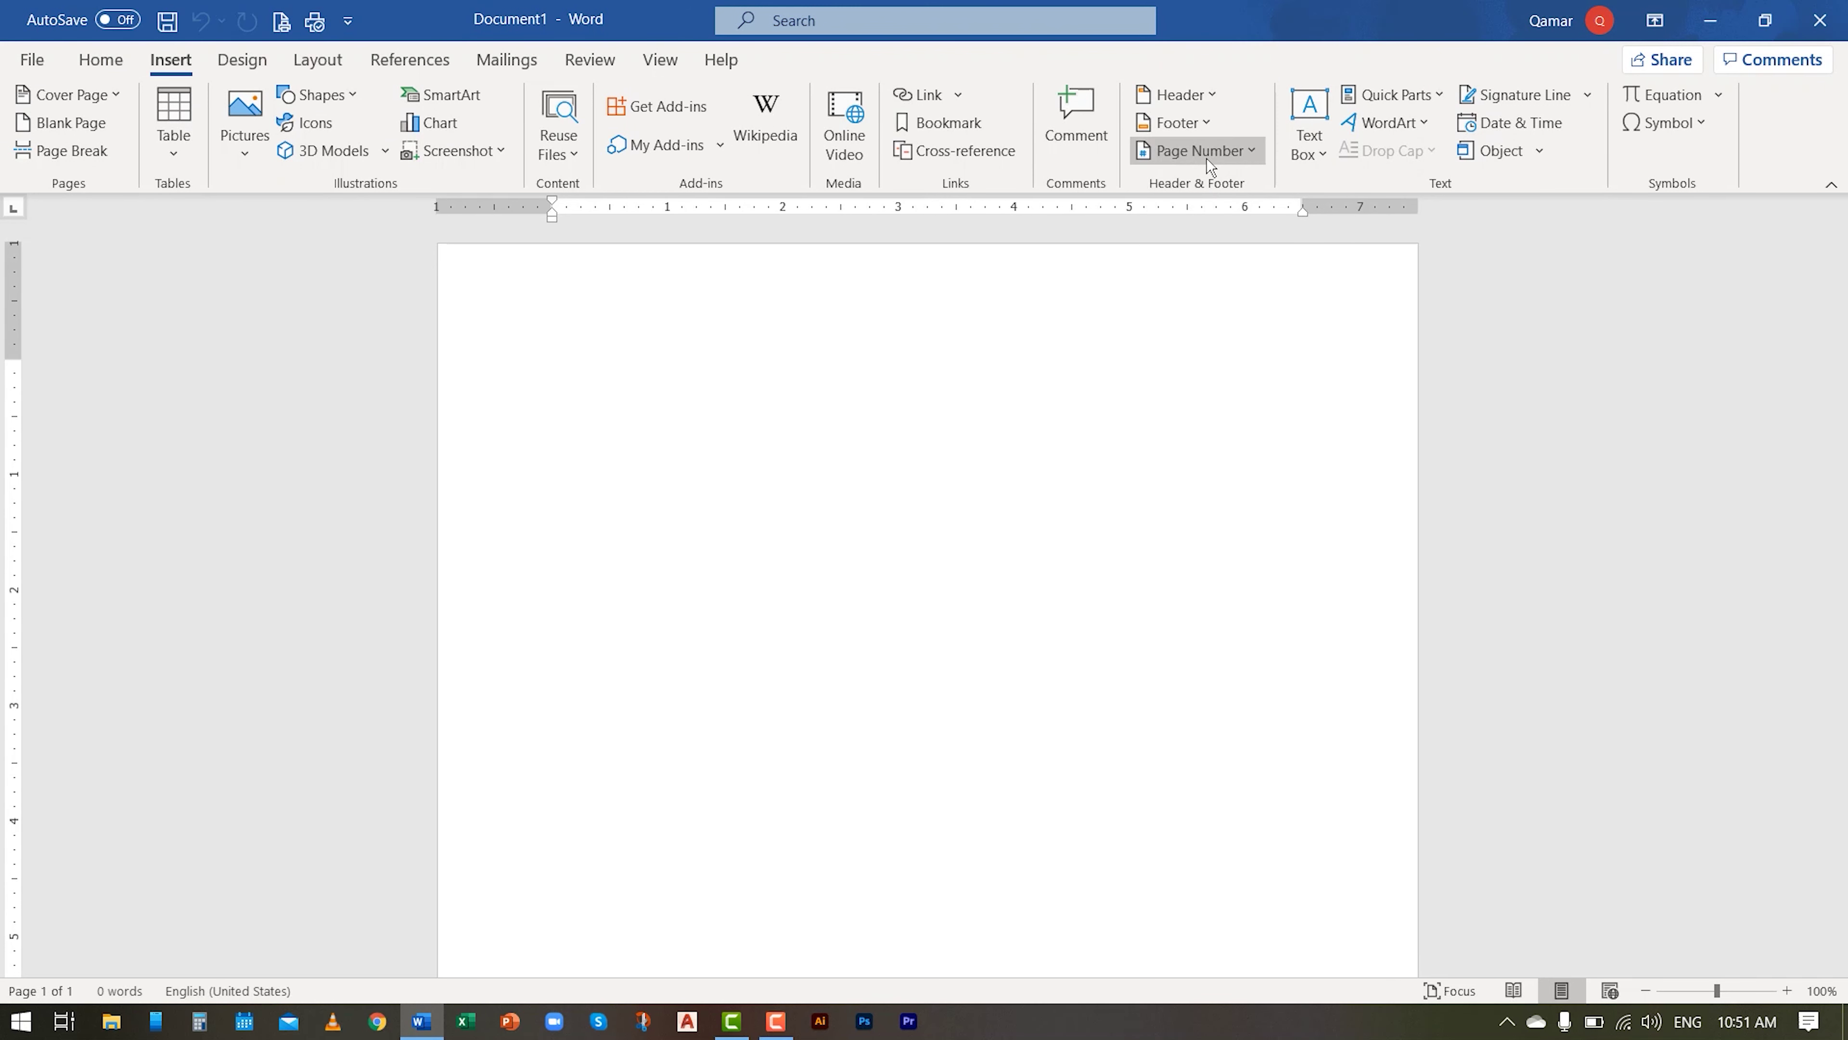
click(1201, 98)
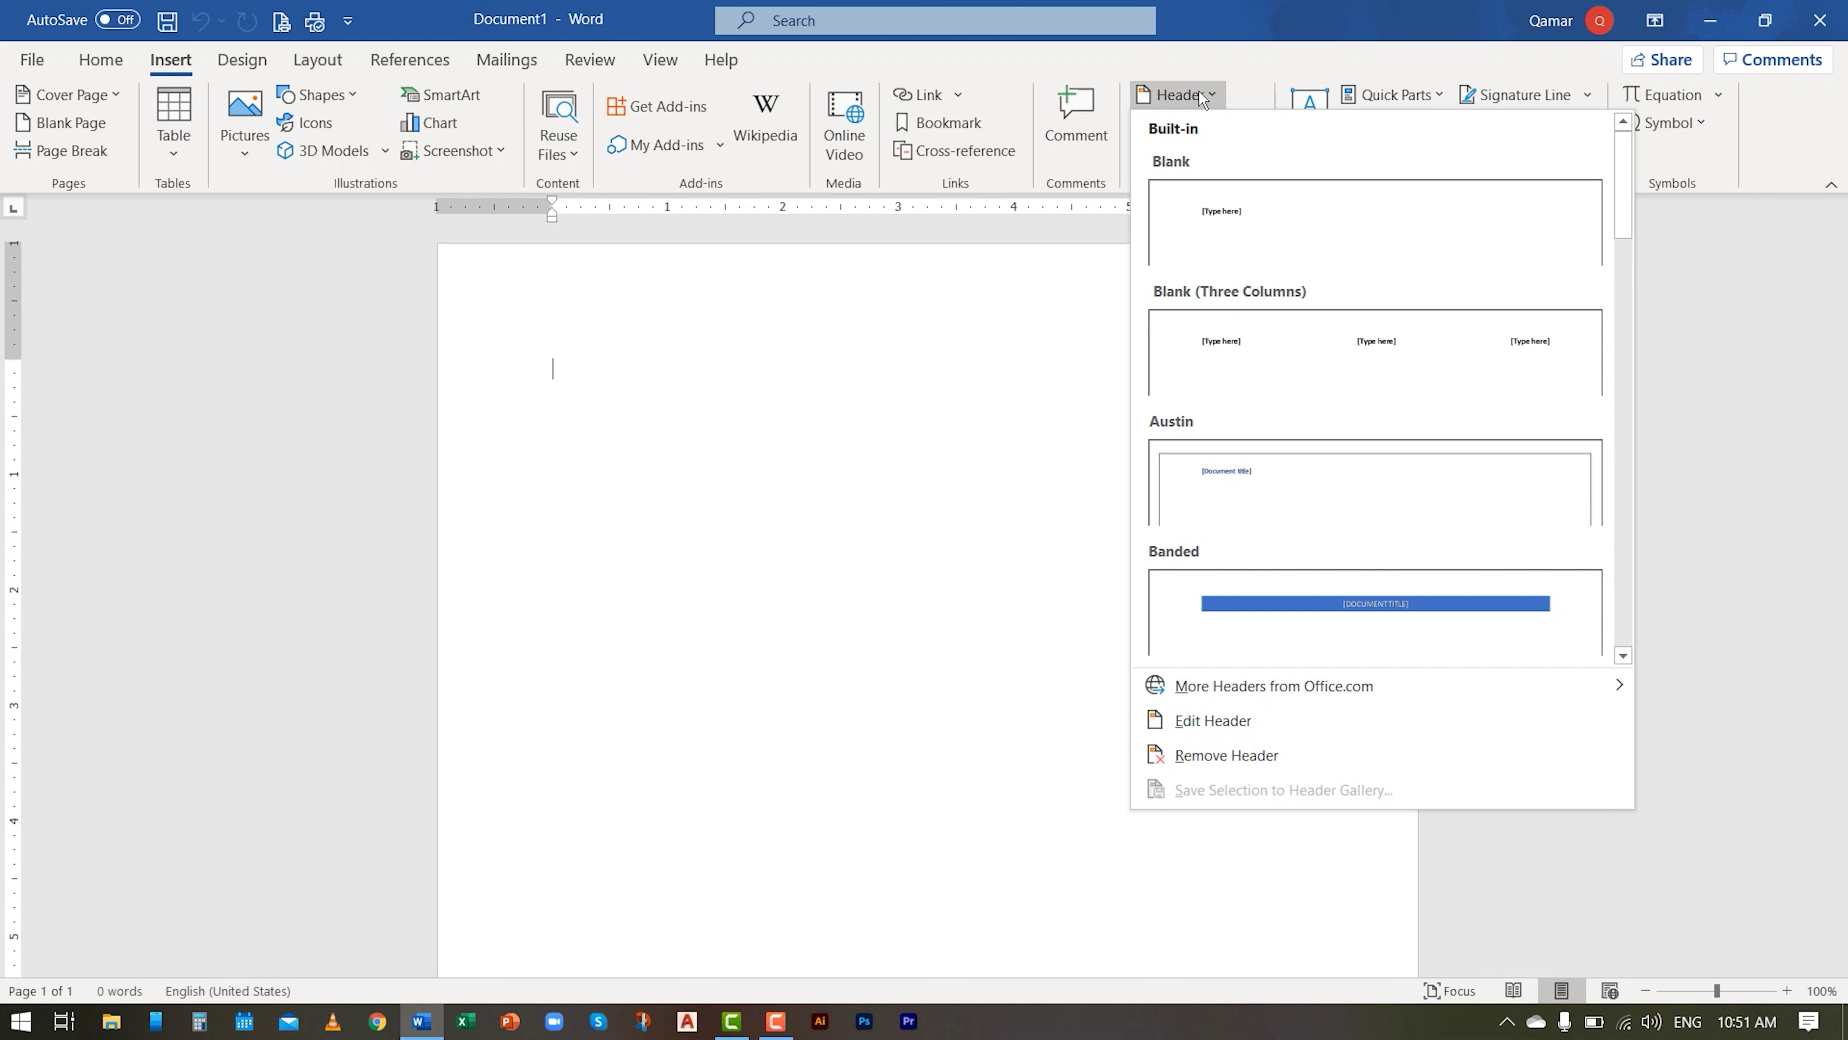
Step: Add a Blank header reading 'Ghani Grammar School', then add lines until a second page appears
click(1268, 233)
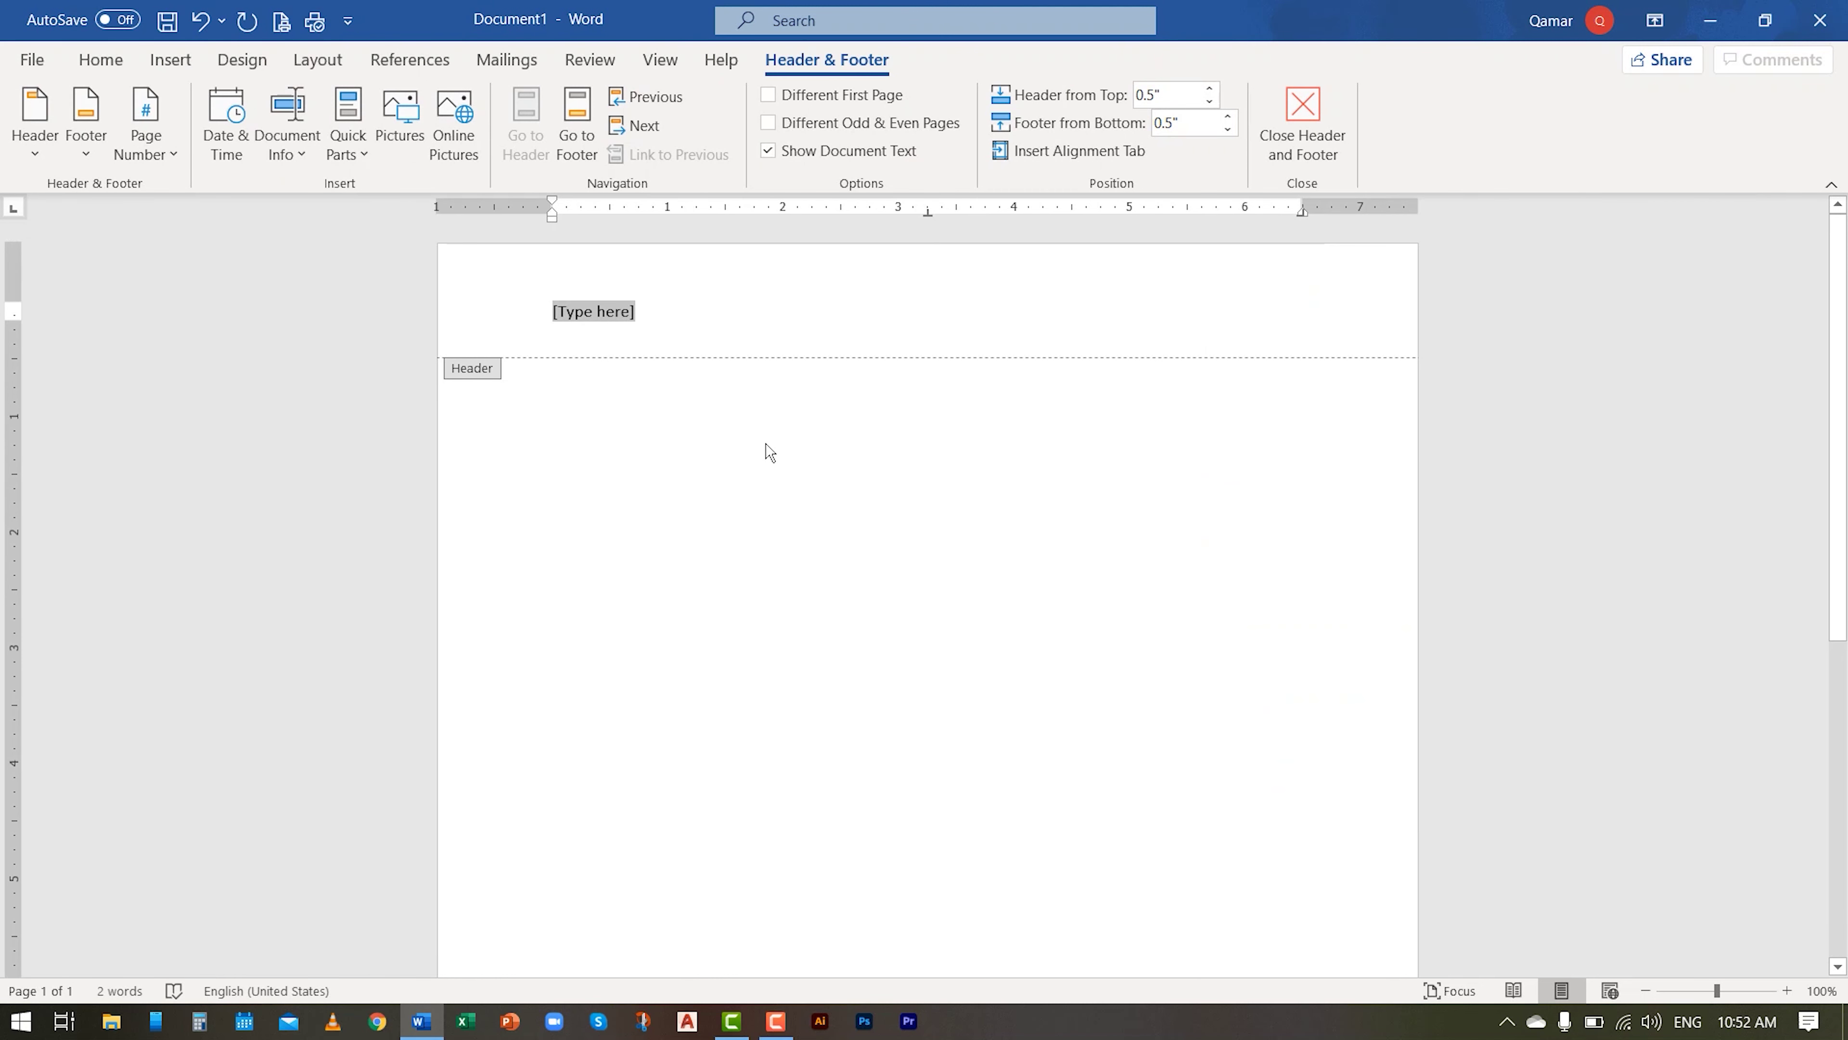
text(Gha)
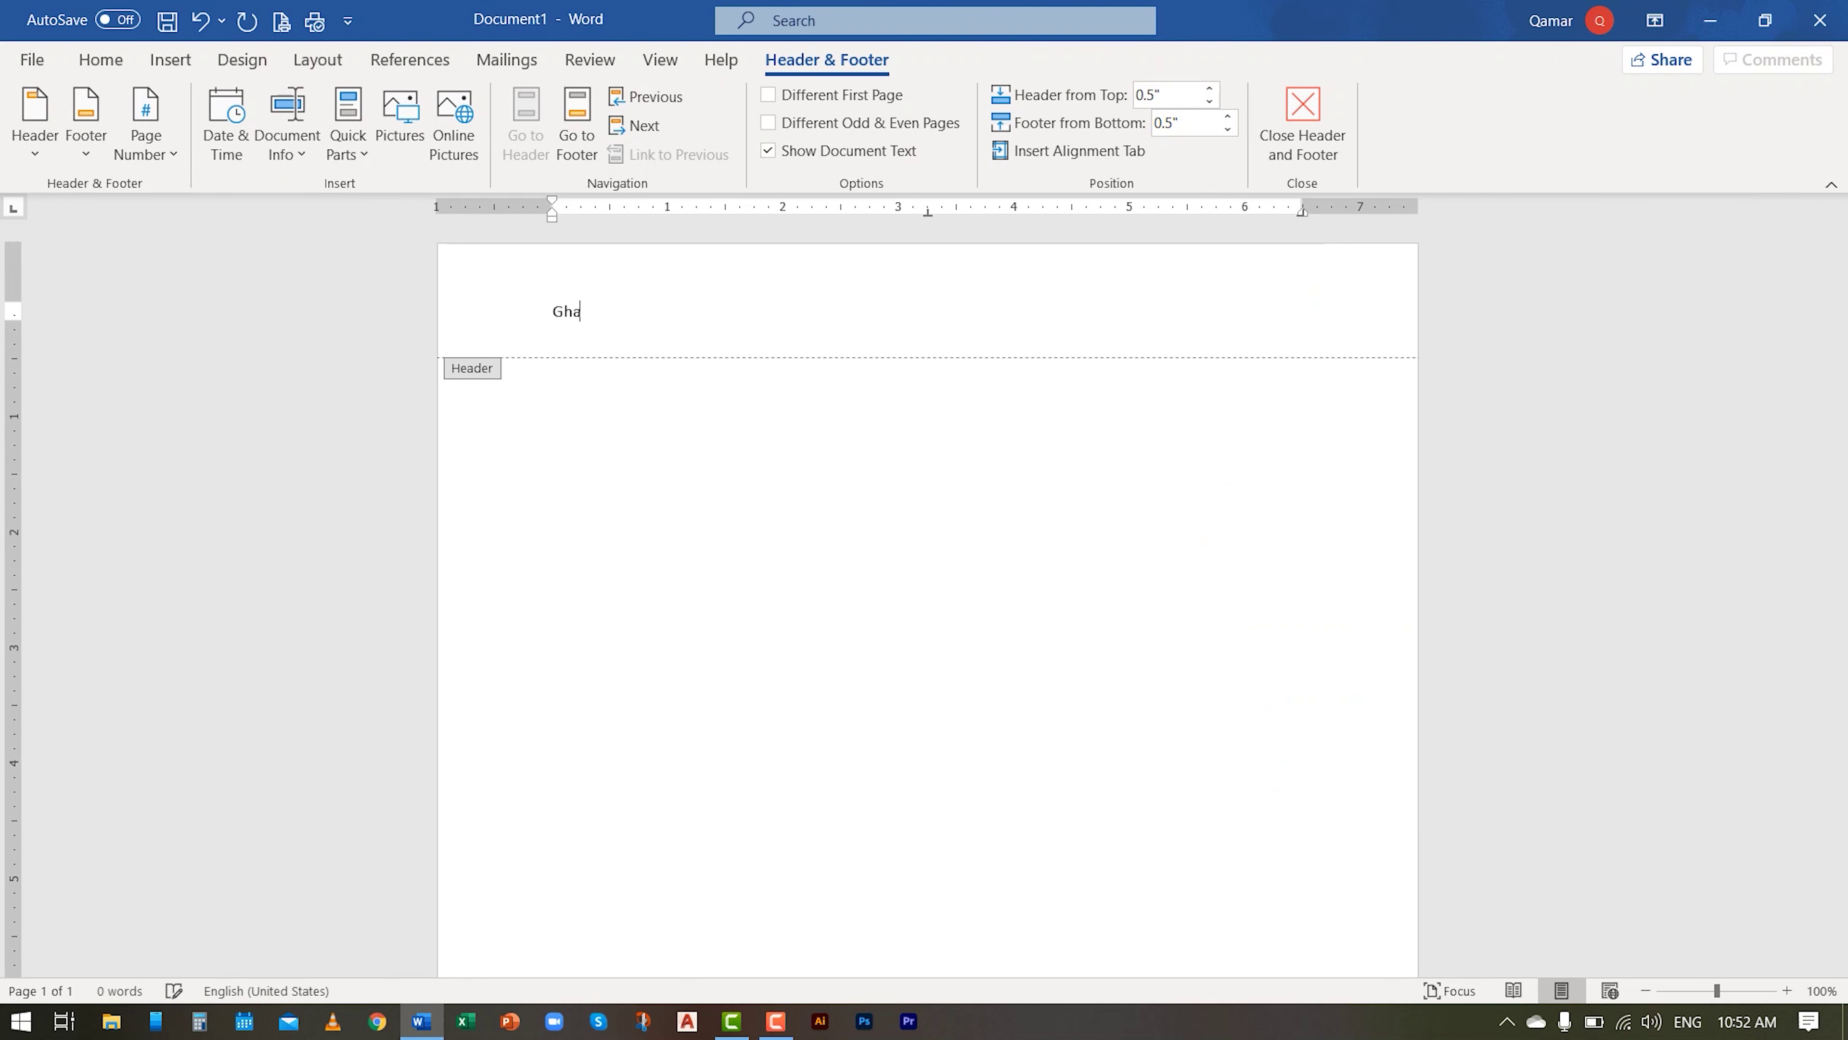
text(ni Grammar School)
double_click(875, 397)
key(Return)
key(Return)
key(Return)
key(Return)
key(Return)
key(Return)
key(Return)
key(Return)
key(Return)
key(Return)
key(Return)
key(Return)
key(Return)
key(Return)
key(Return)
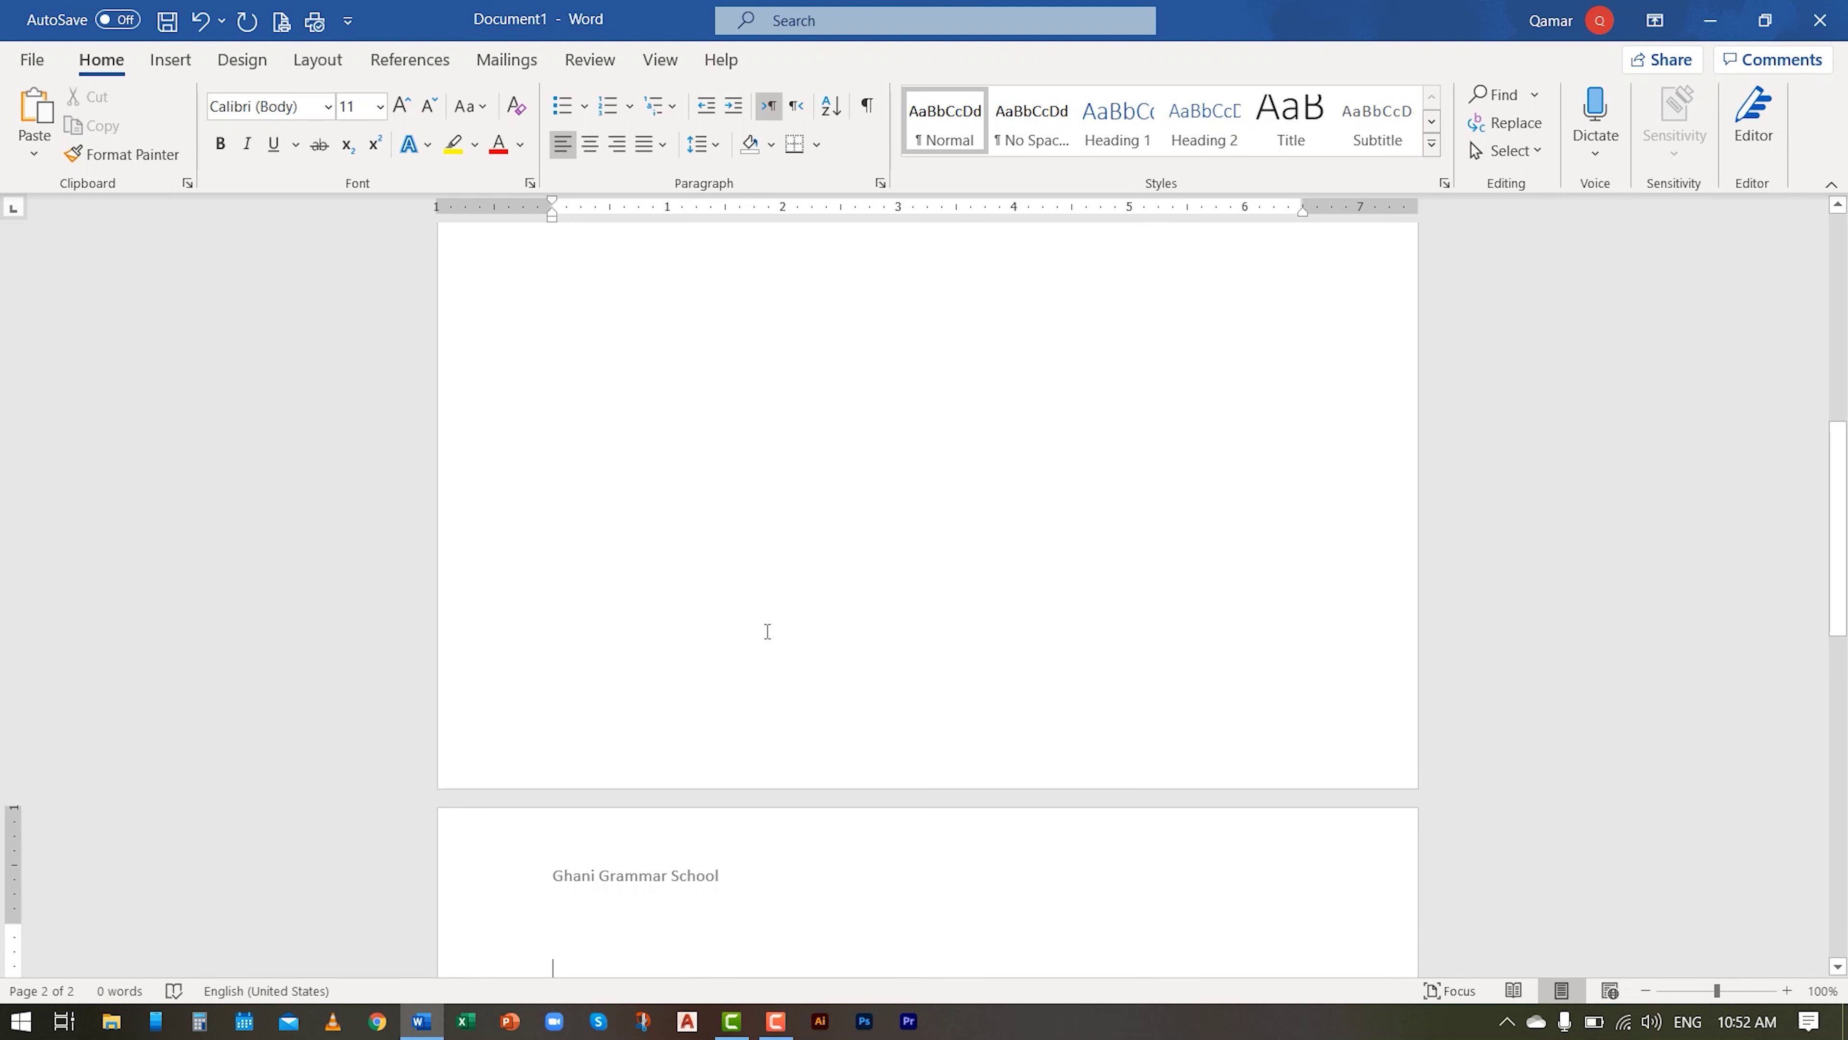
Step: Reopen the header for editing via Insert > Header > Edit Header
scroll(718, 678, down, 5)
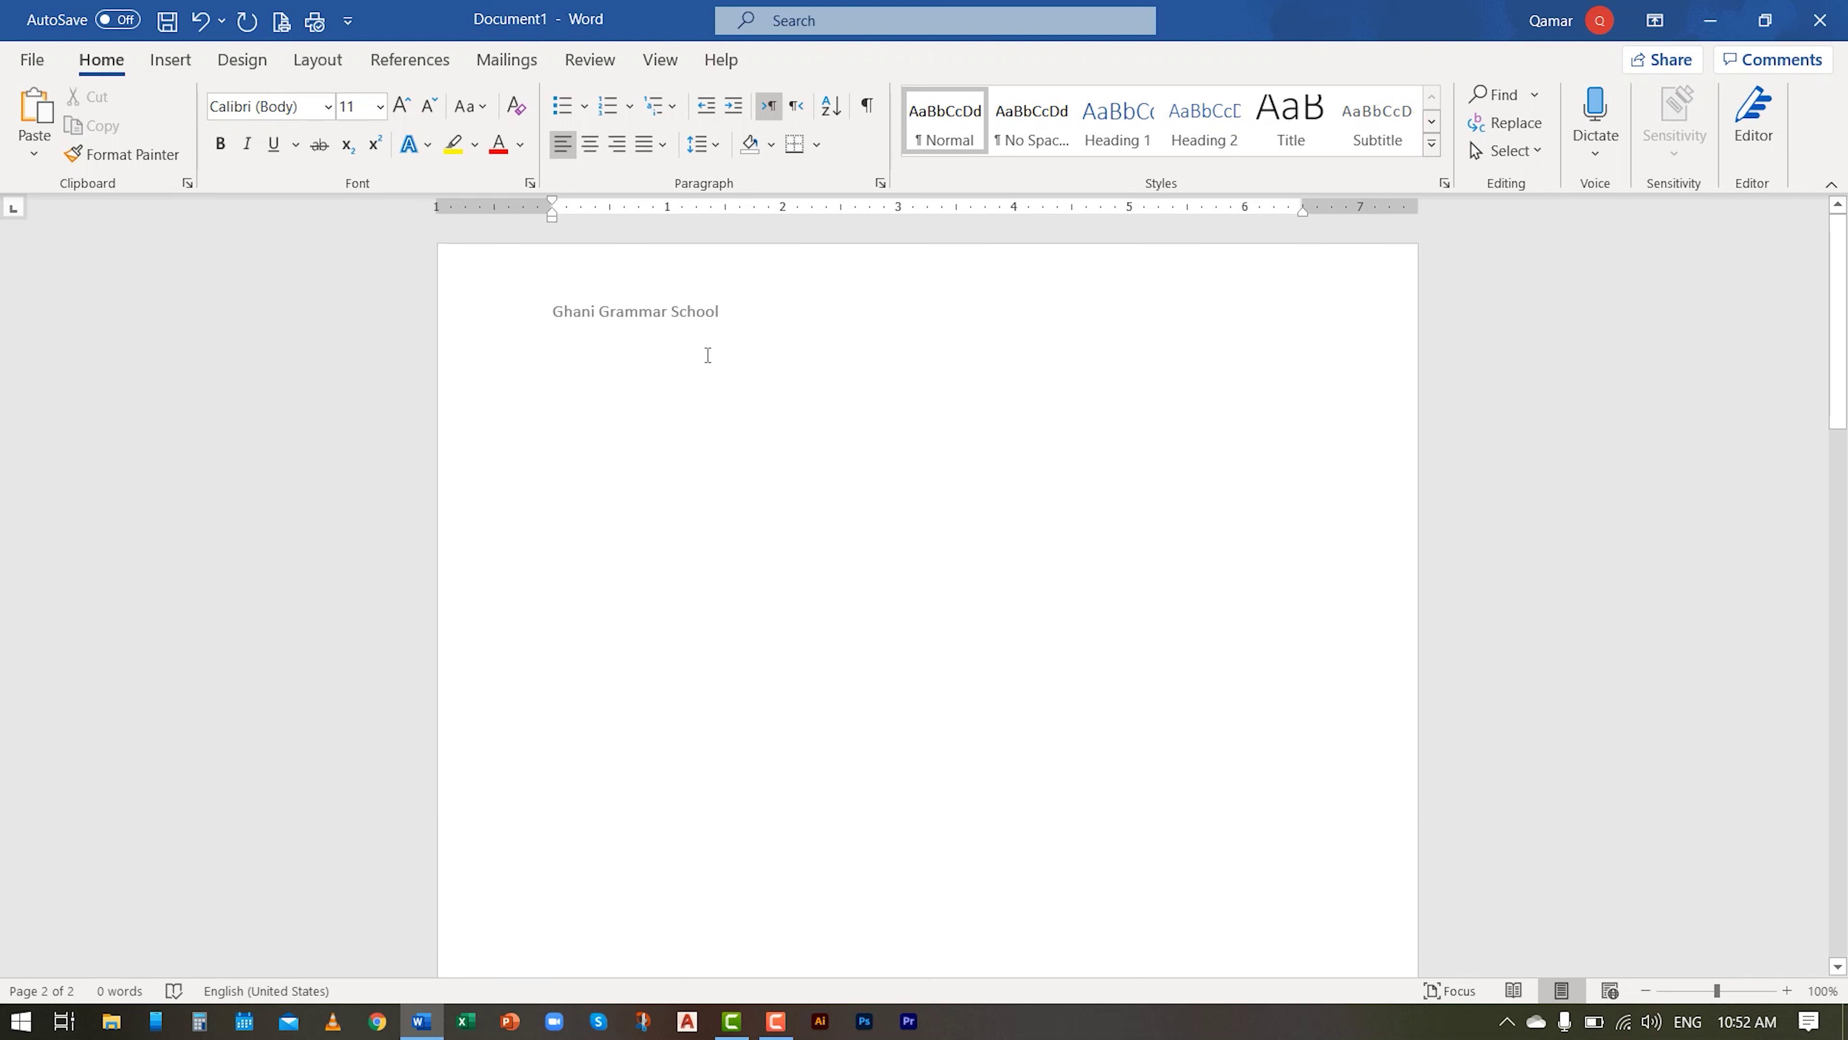
click(242, 61)
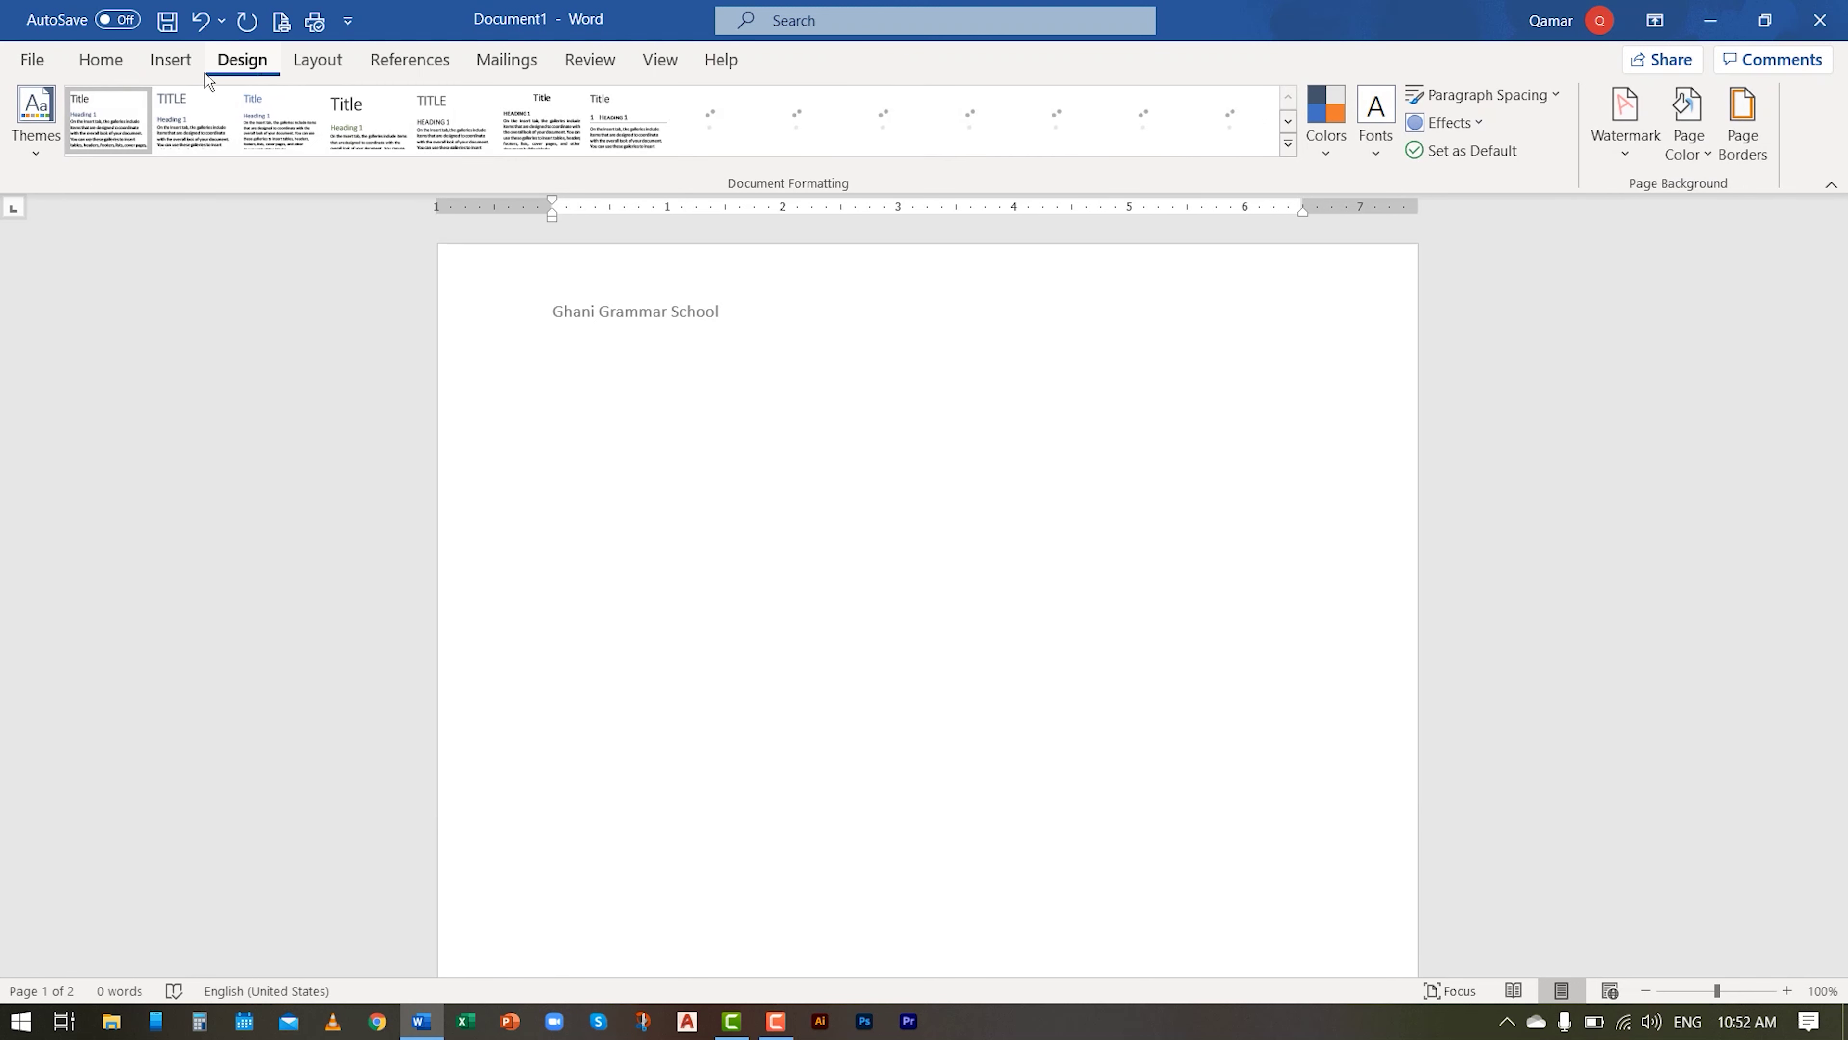
click(192, 71)
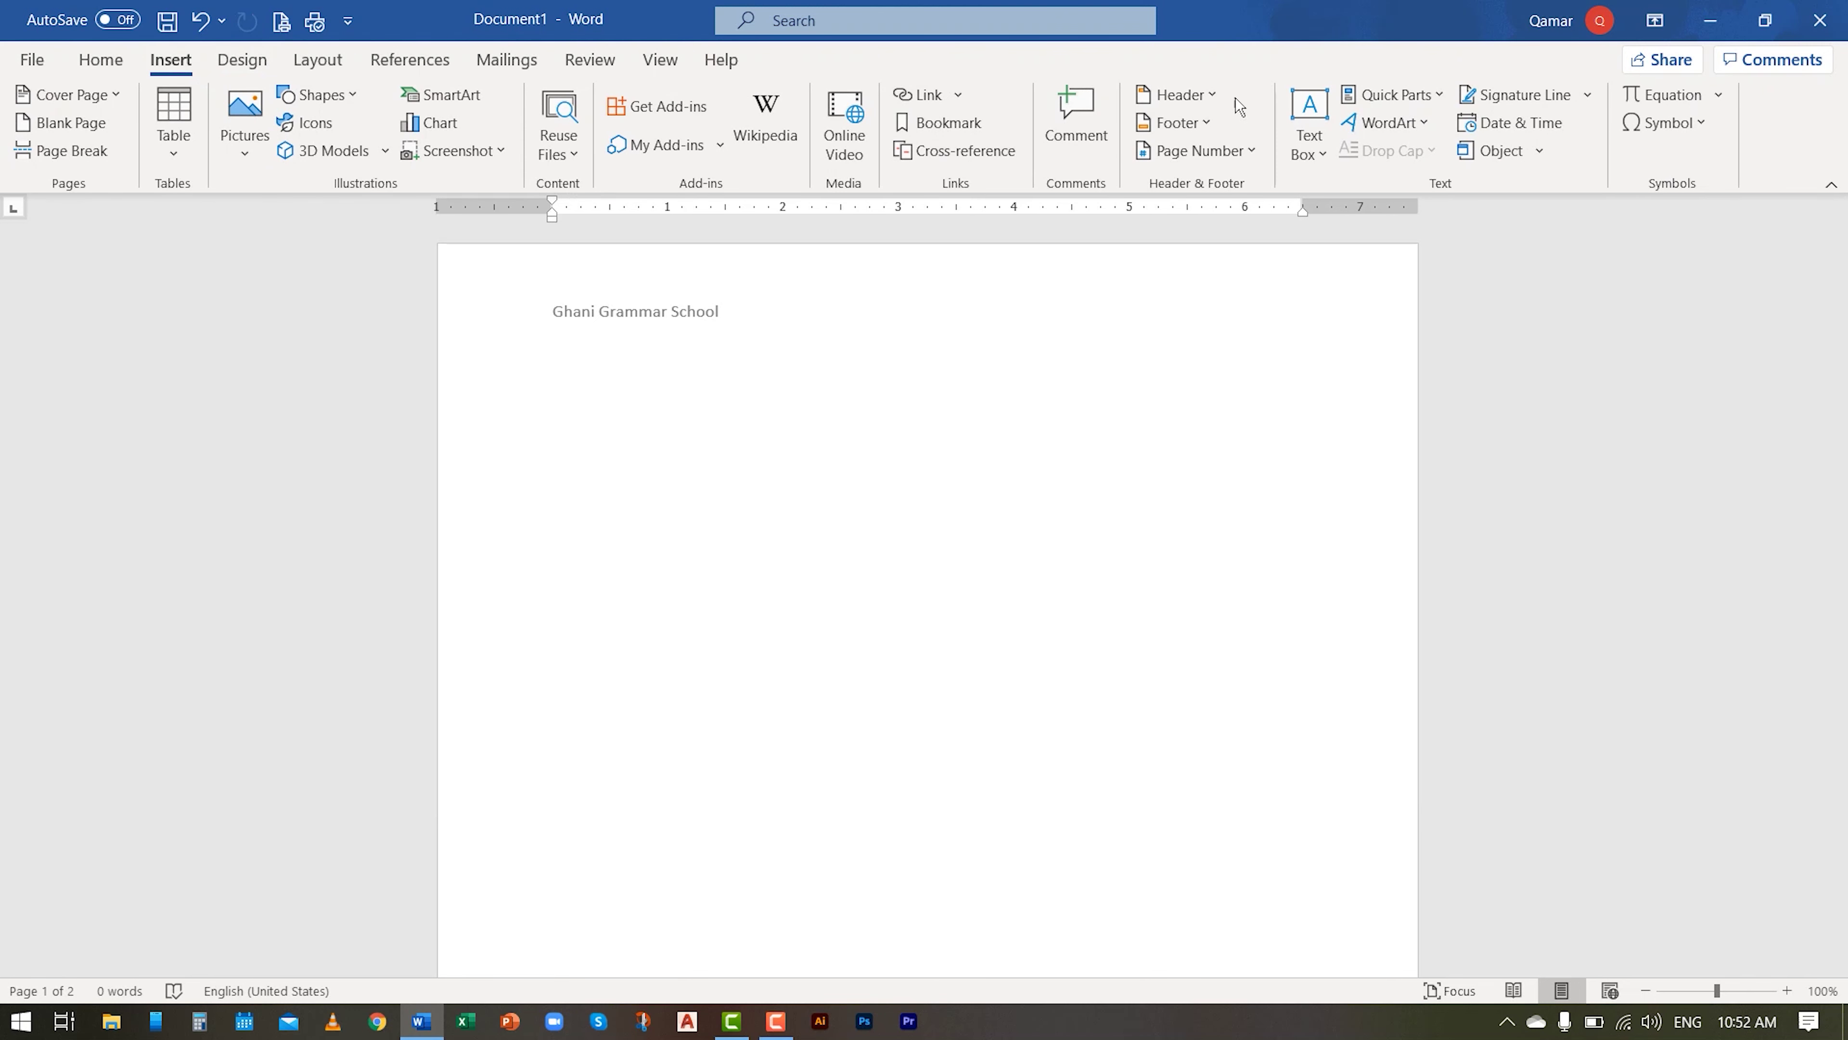
click(1218, 95)
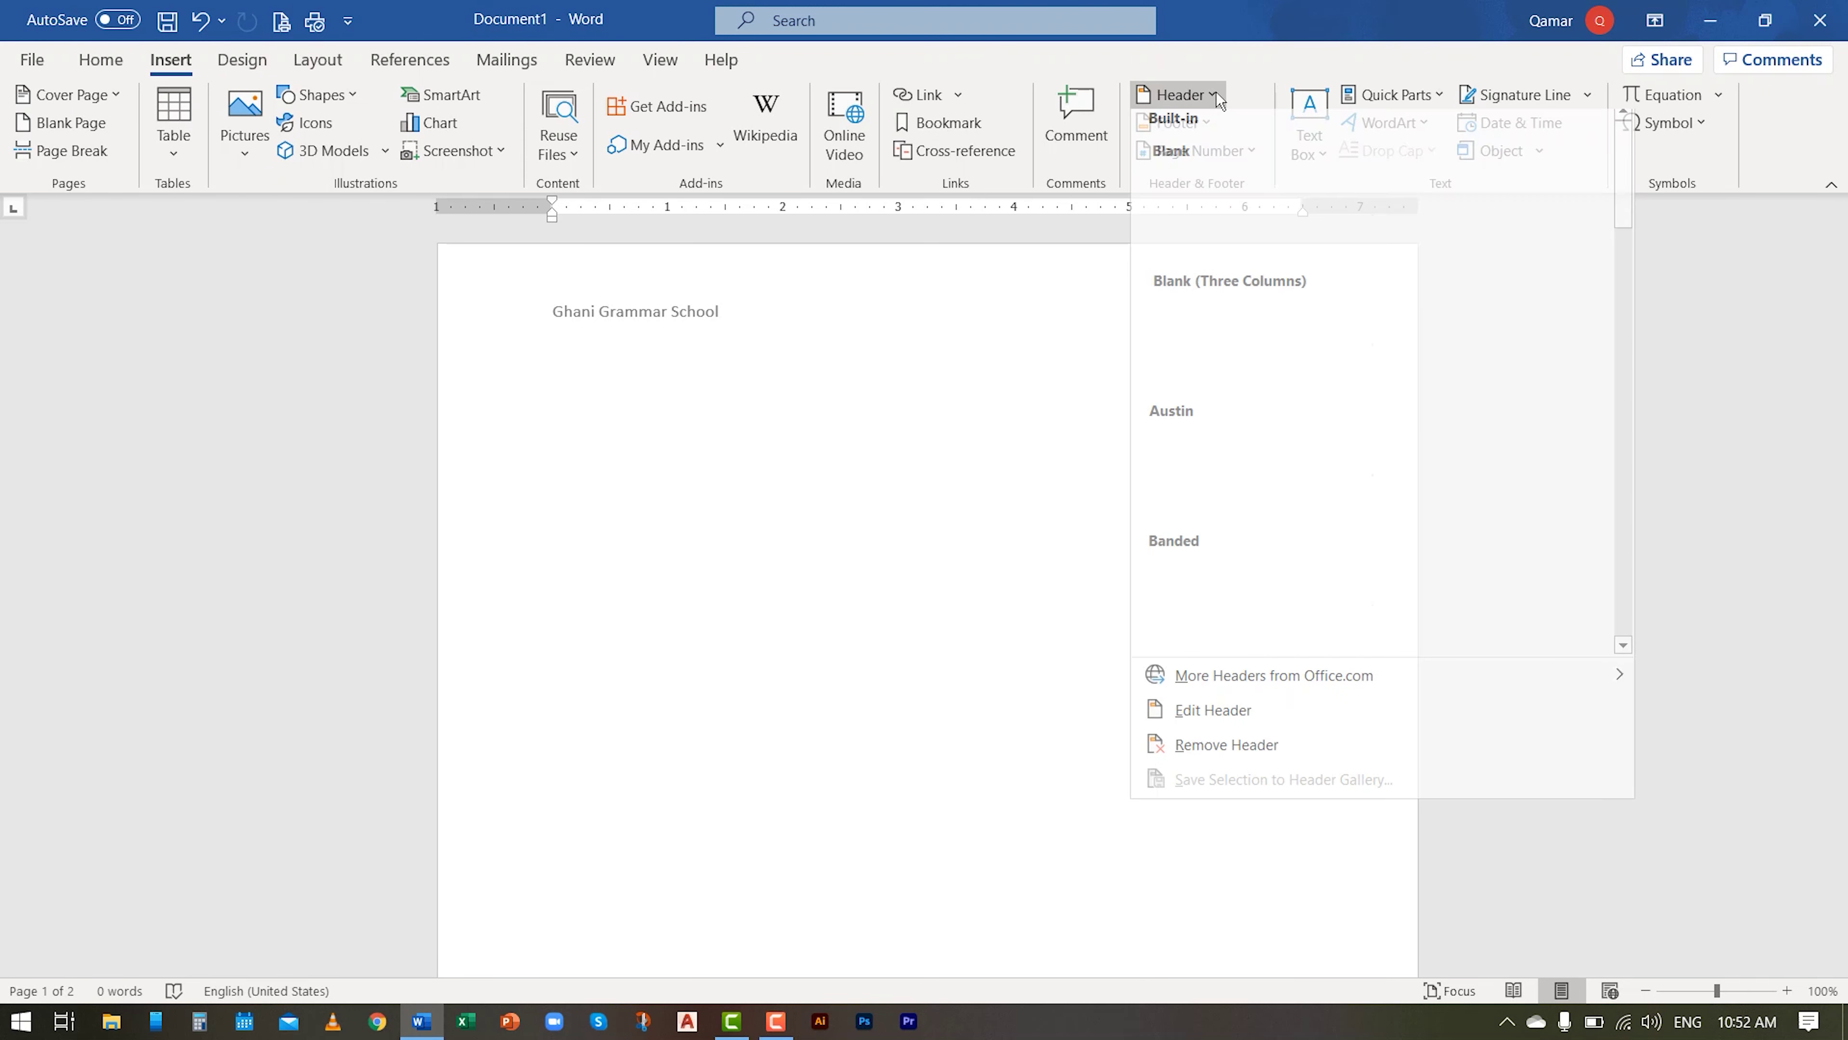
click(1237, 721)
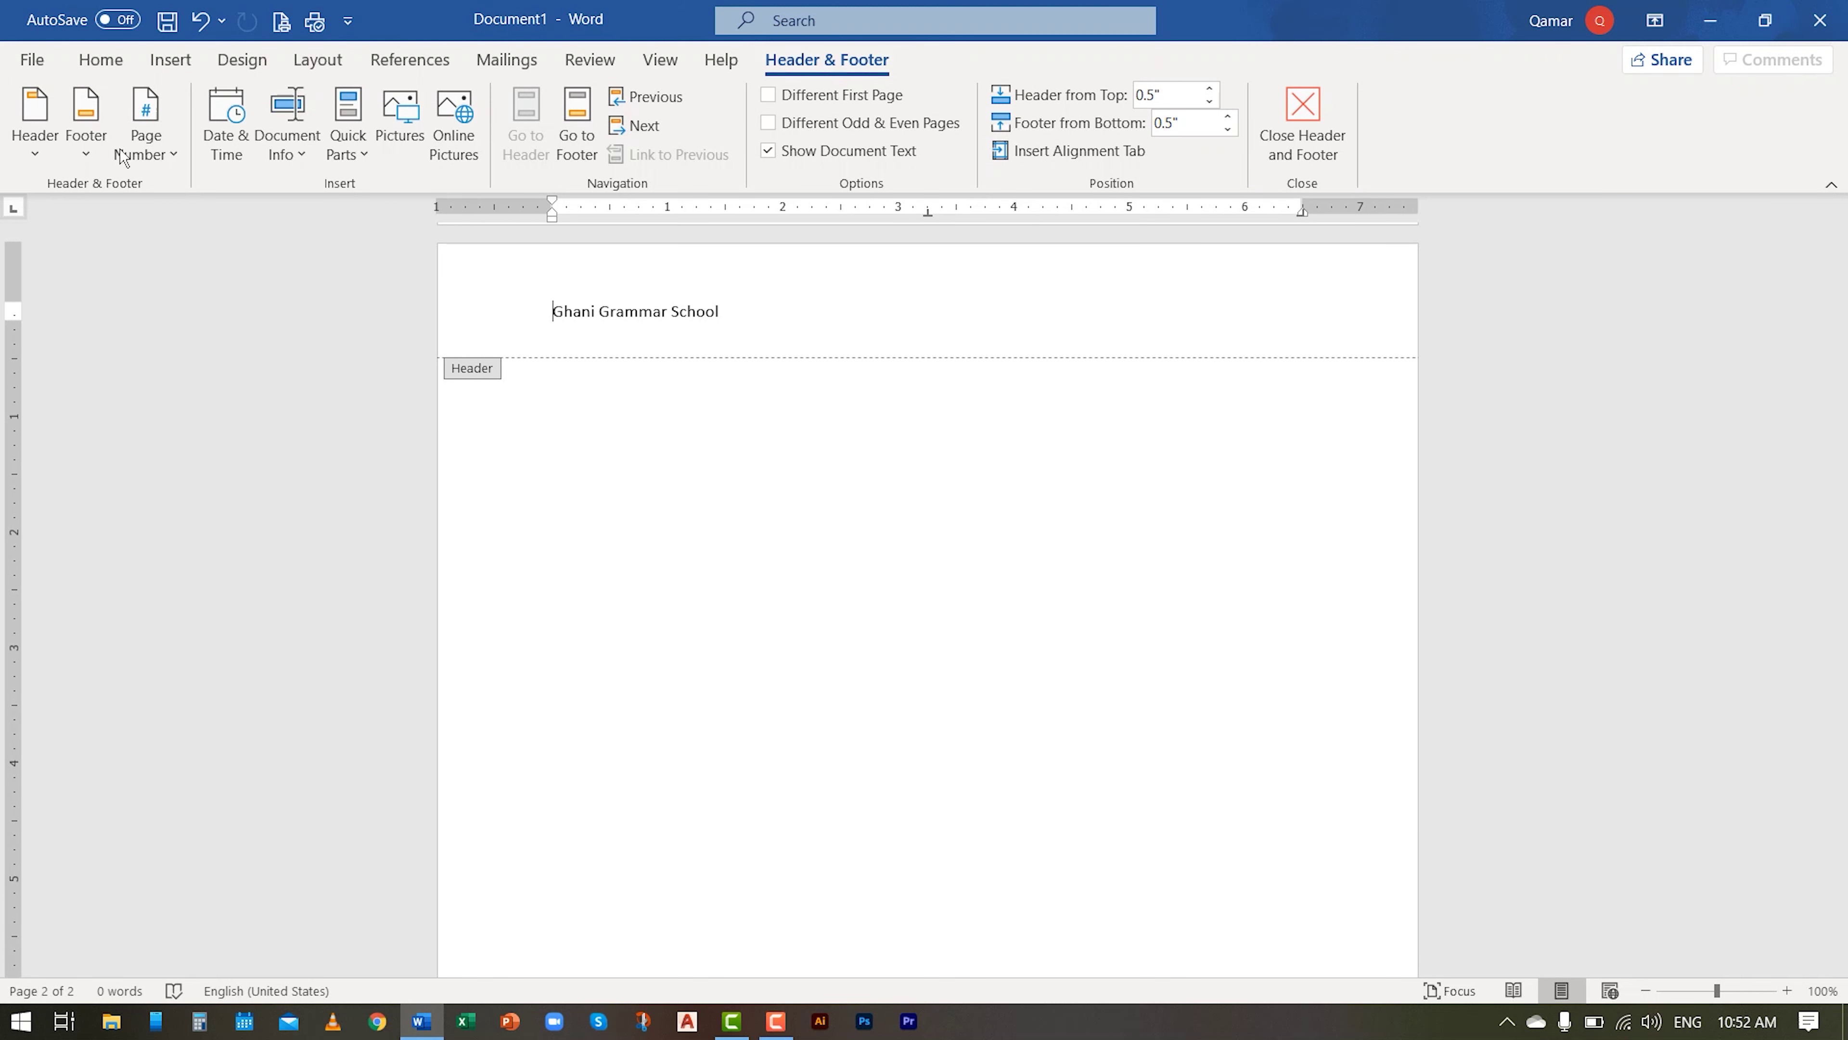
Step: Replace the school name with a Plain Number 3 page number at the top of the page
click(160, 156)
mouse_move(197, 188)
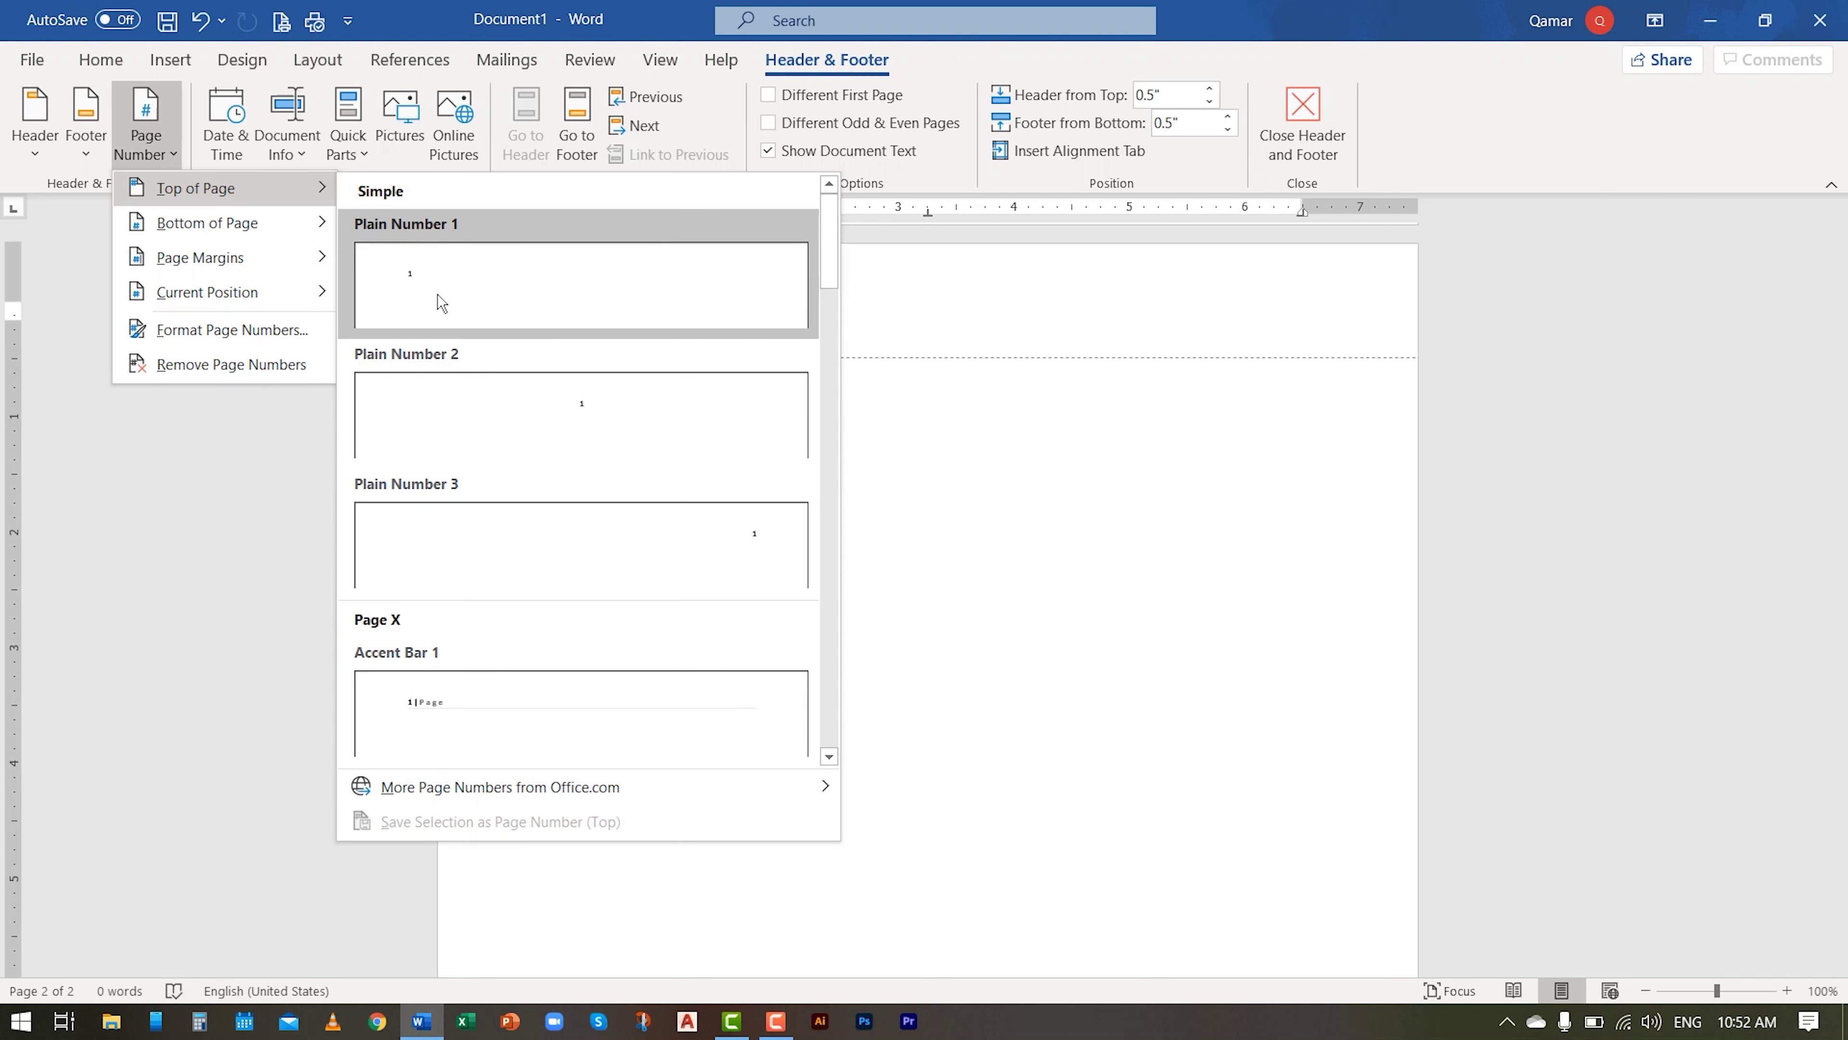
click(537, 529)
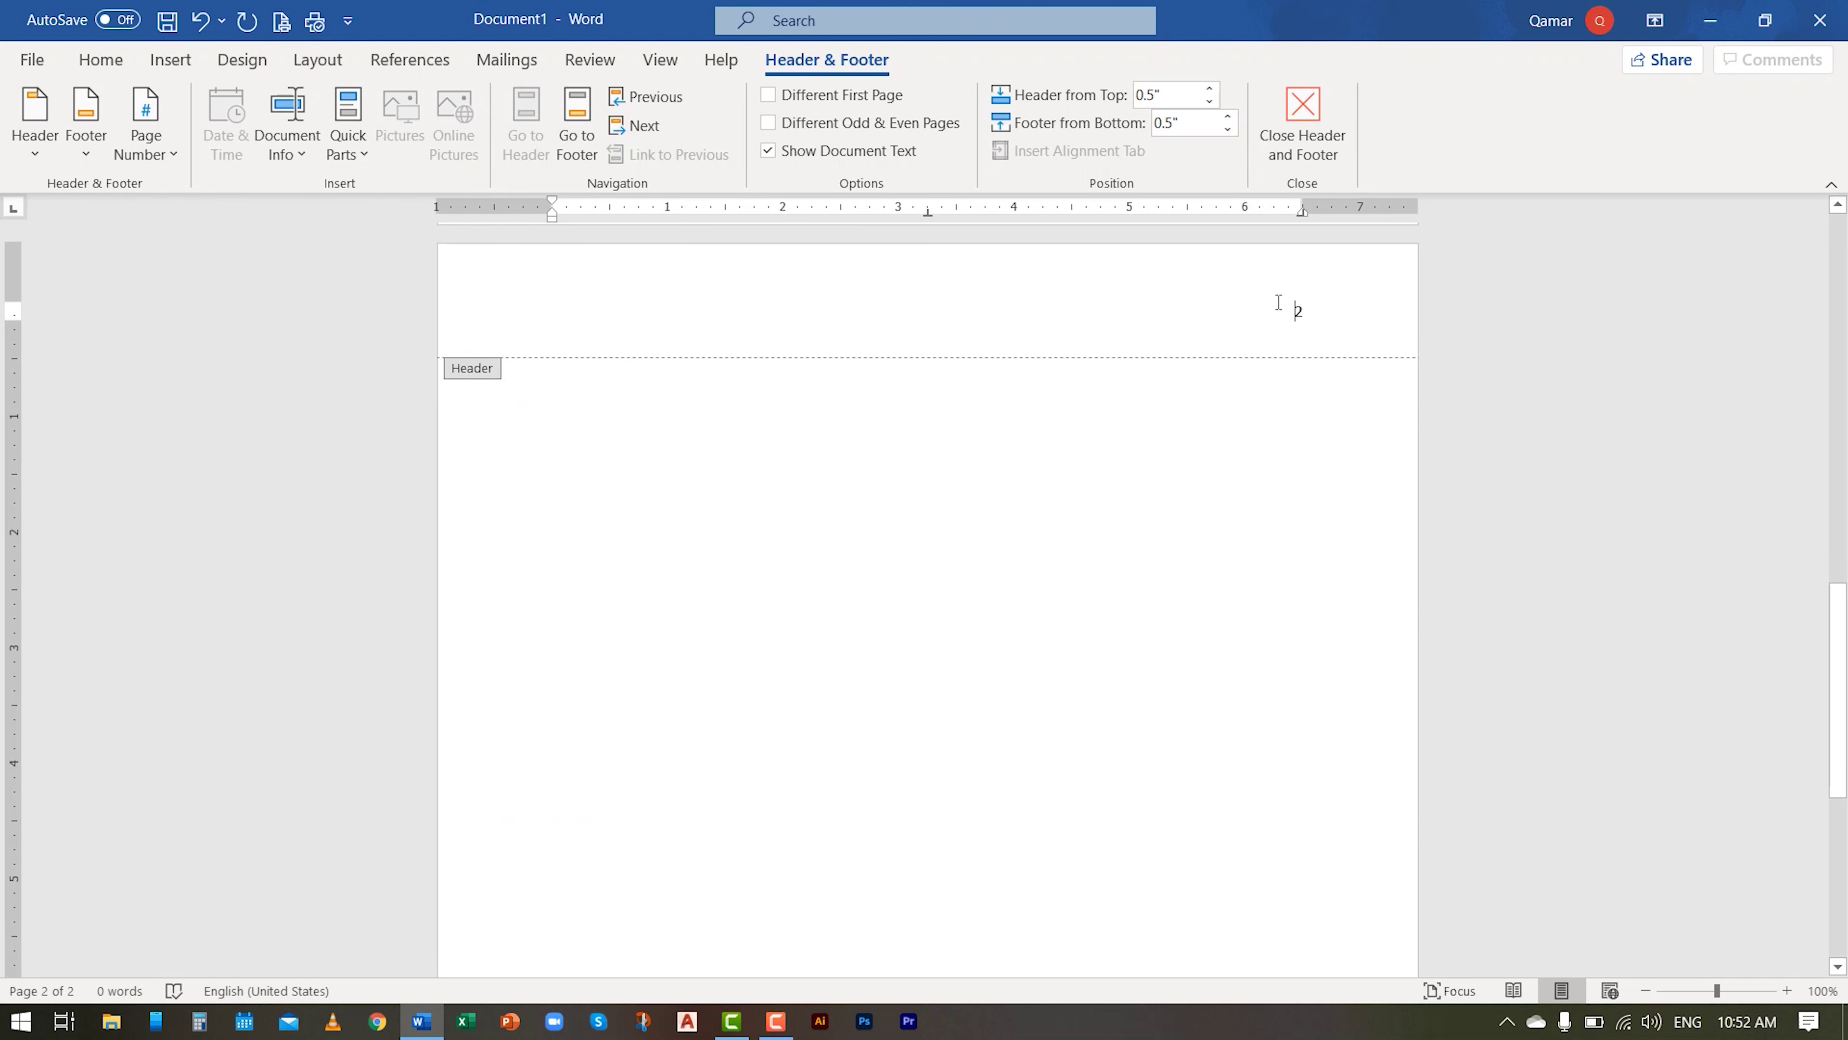
scroll(1288, 312, up, 10)
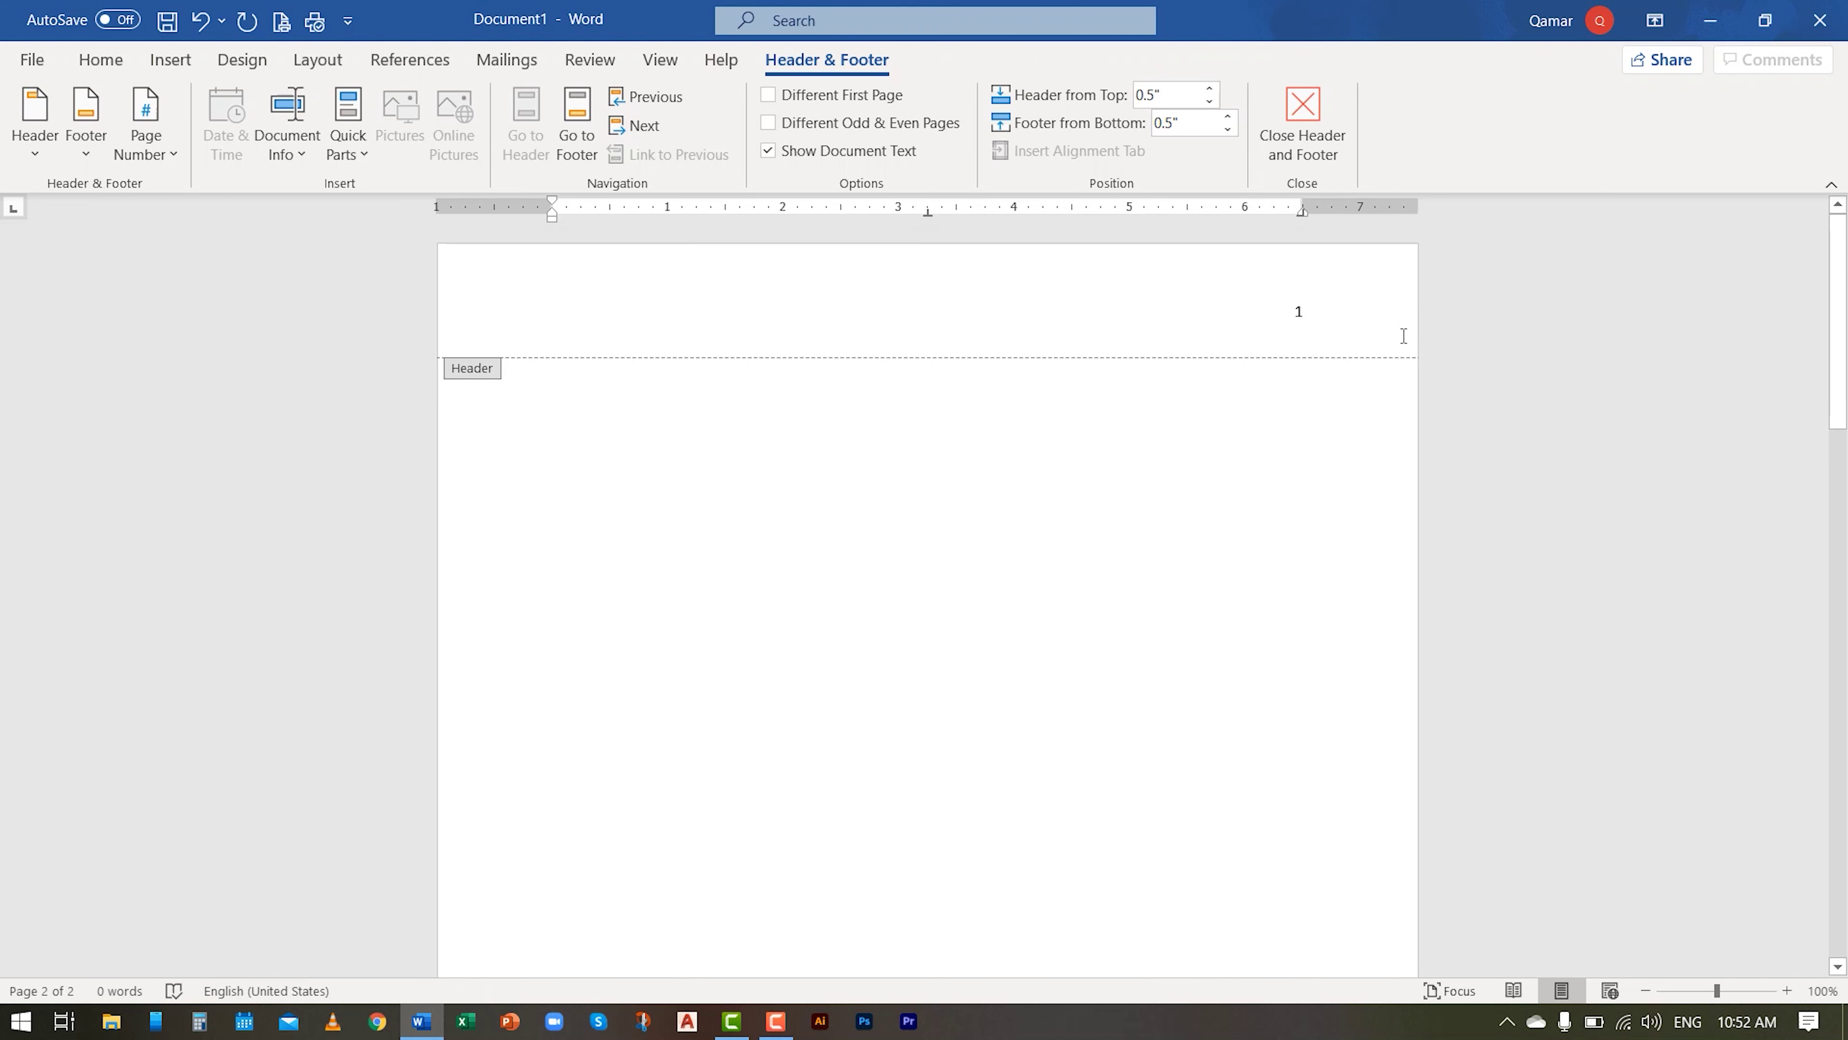
scroll(1126, 801, down, 10)
scroll(1126, 801, down, 5)
scroll(1124, 801, up, 10)
scroll(1125, 801, up, 2)
Step: Insert a Company E-mail document property field into the header
click(129, 167)
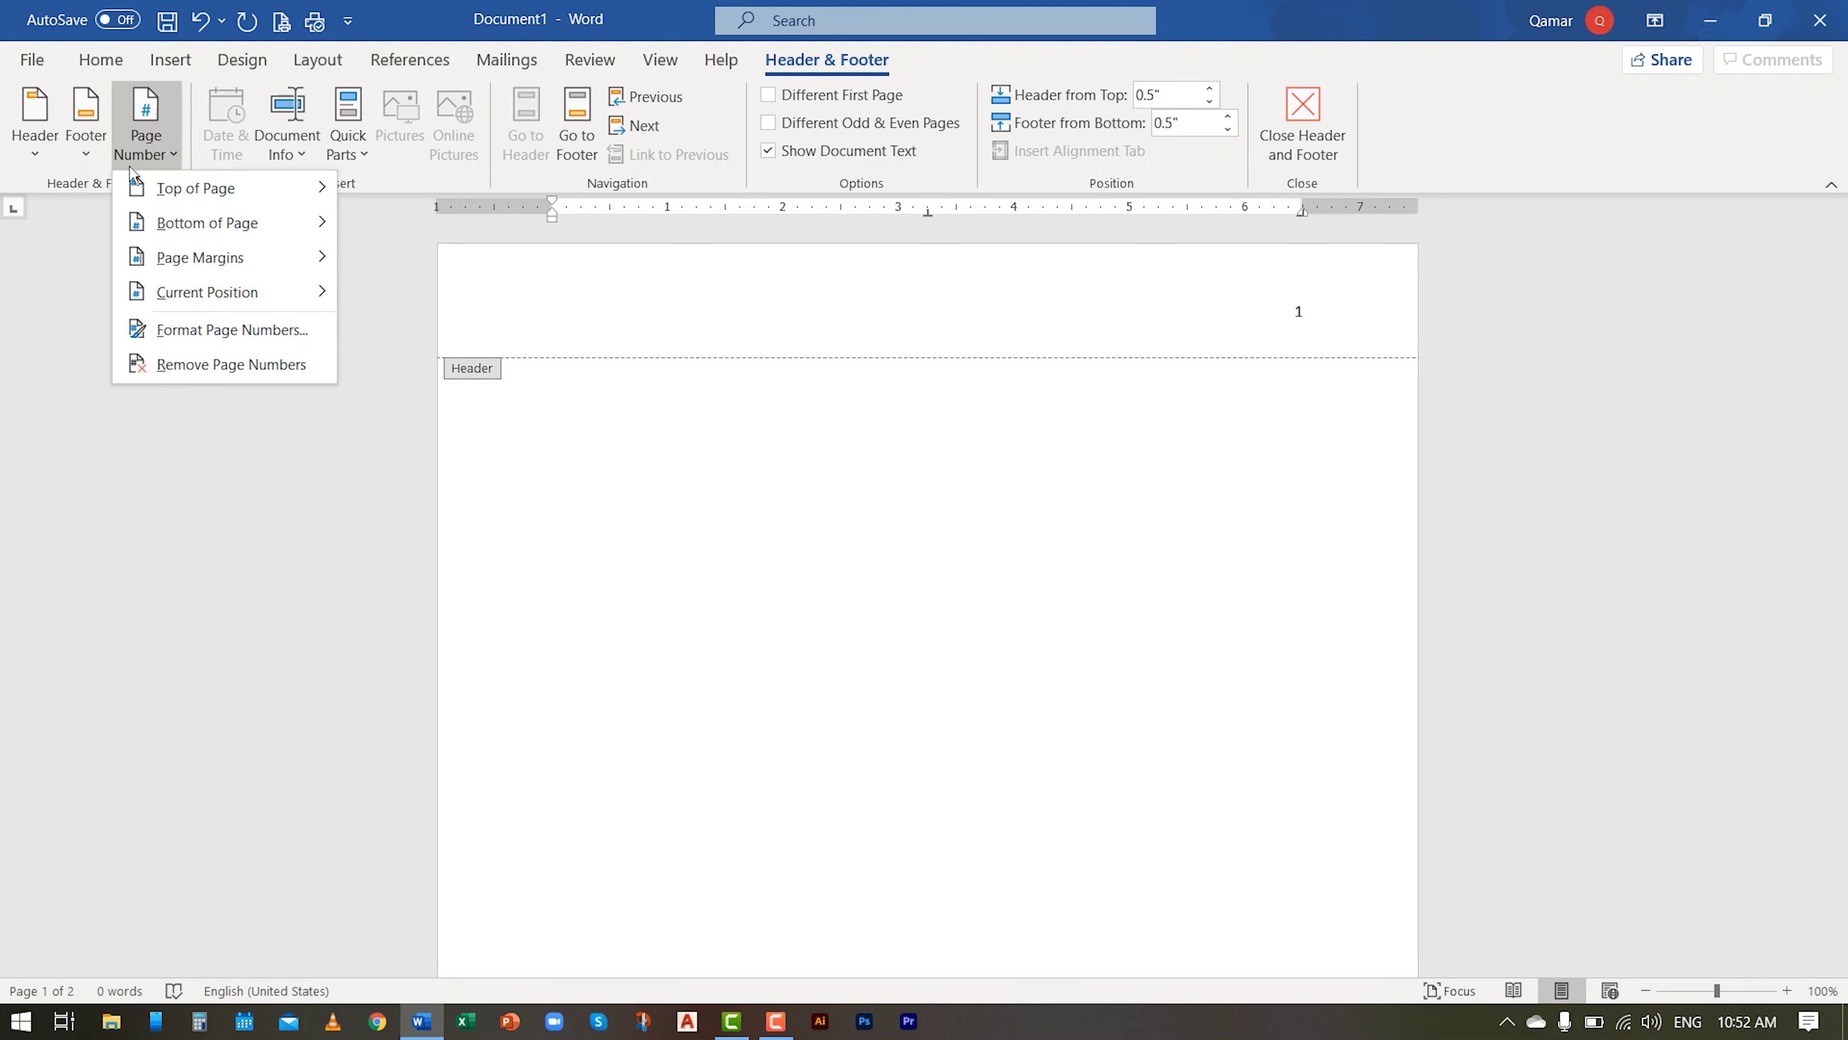
click(89, 161)
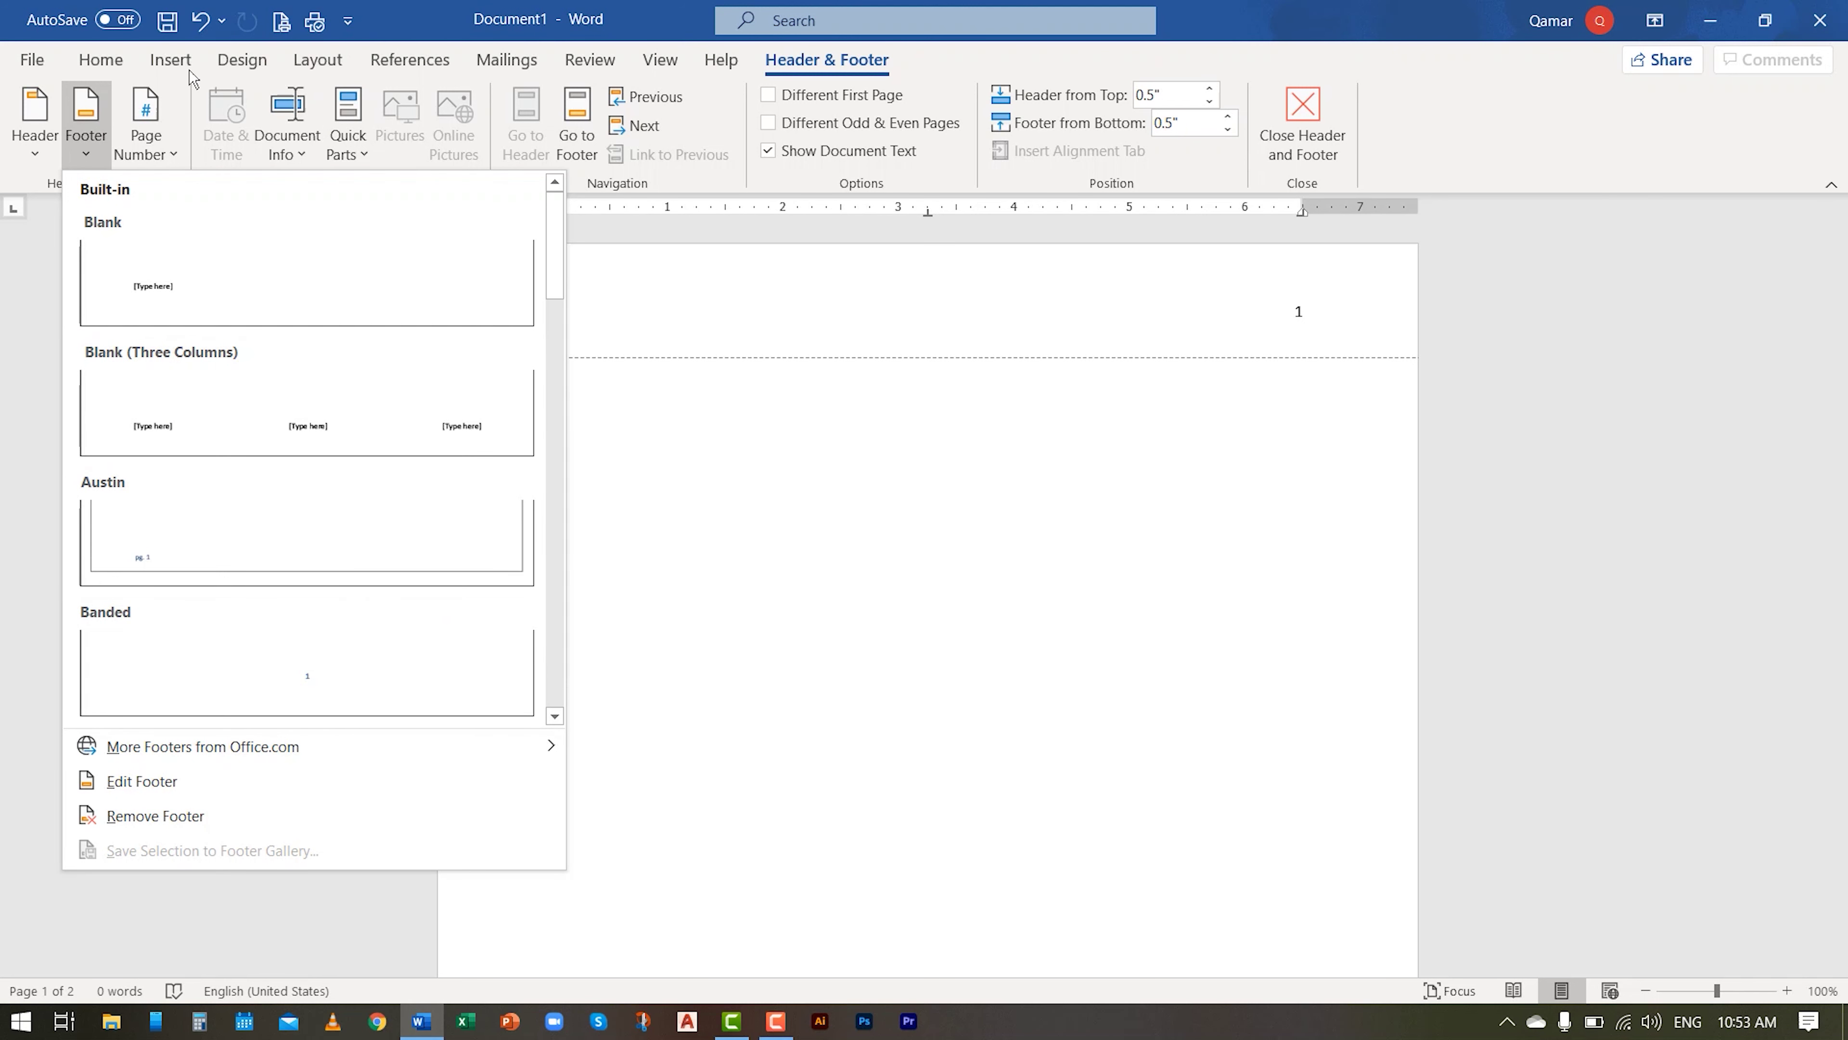
click(305, 157)
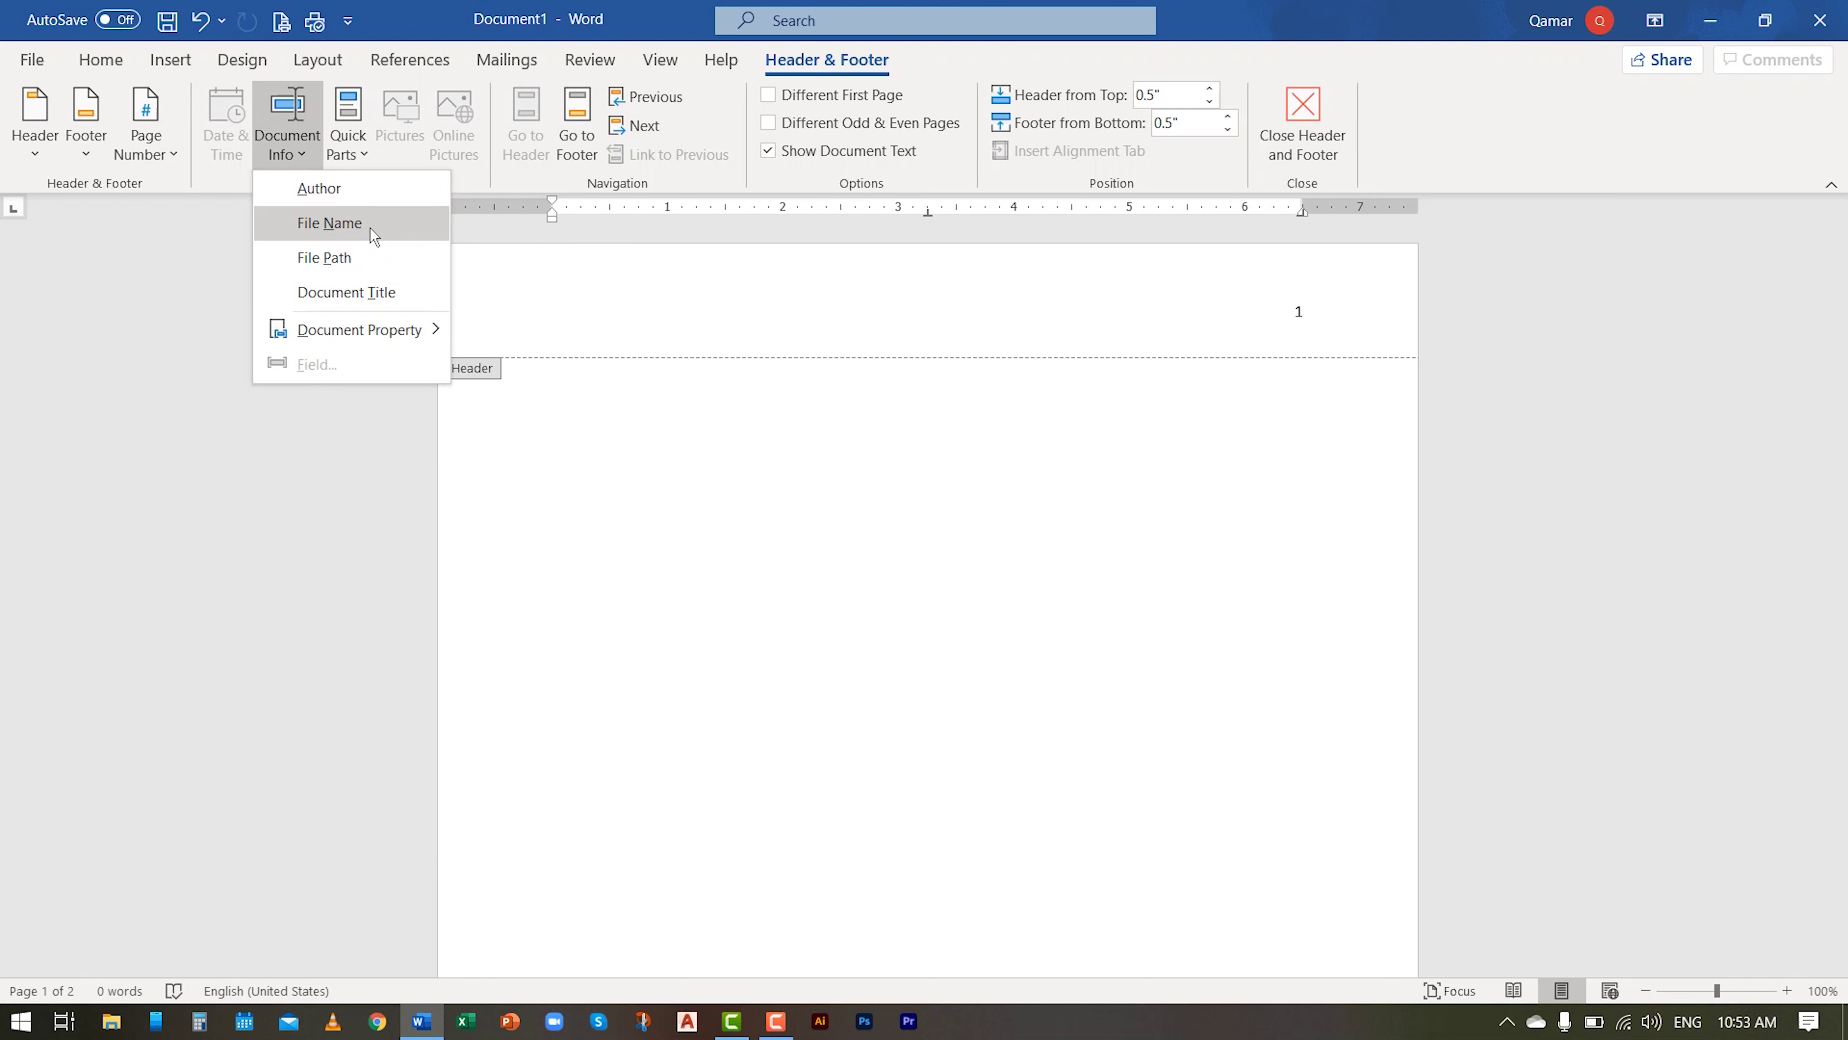
click(360, 155)
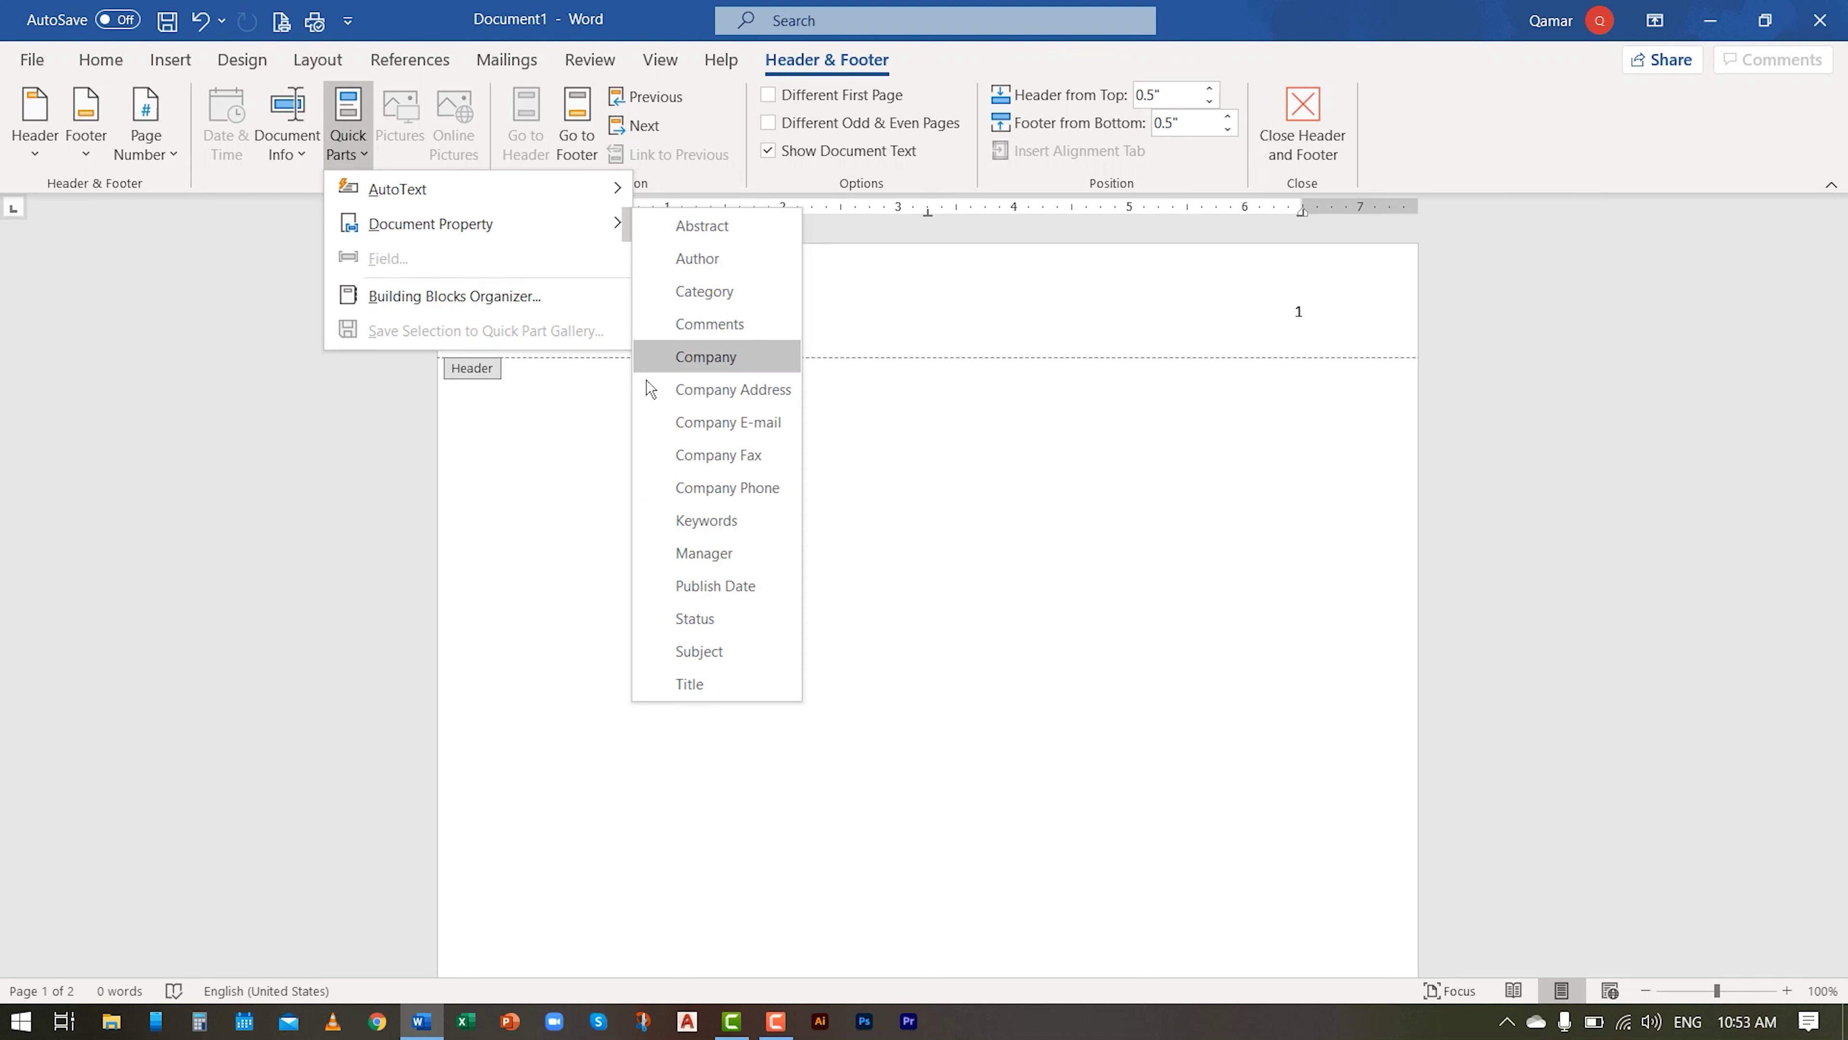
click(659, 420)
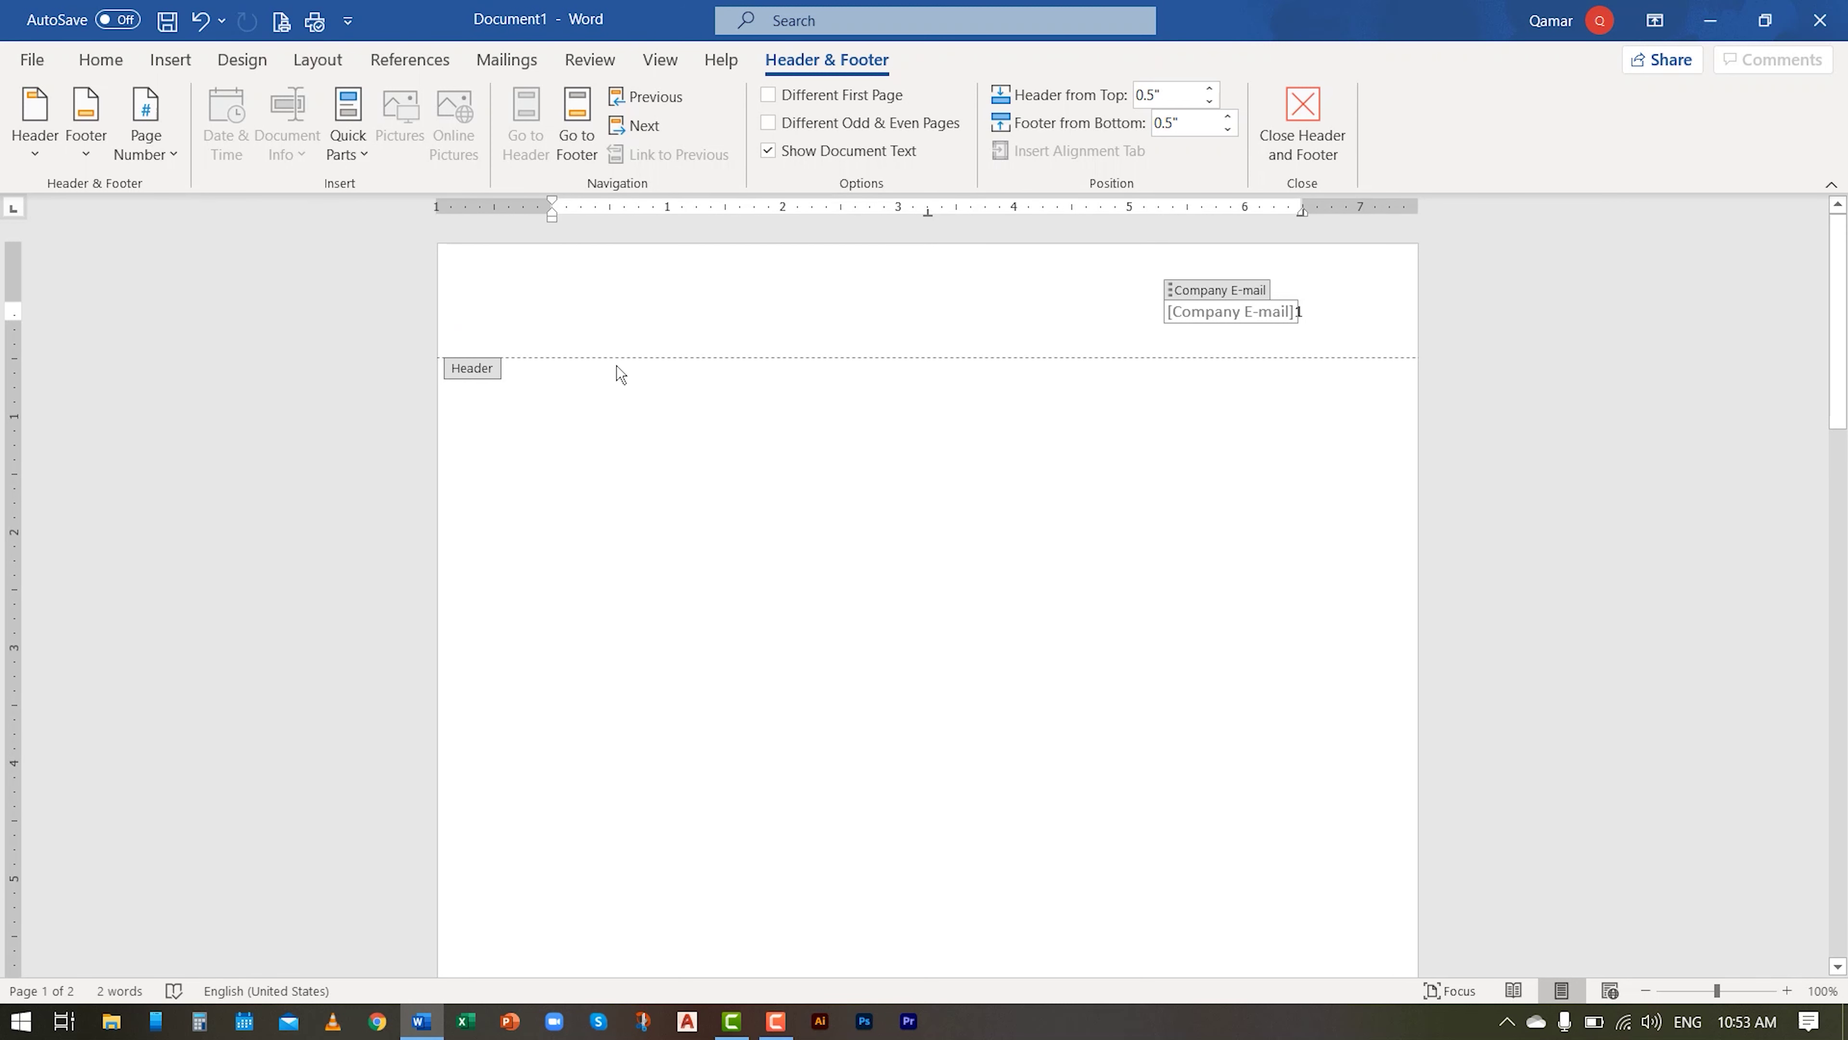
Step: Add the date Tuesday, December 29, 2020 in long format below it and exit the header
click(694, 345)
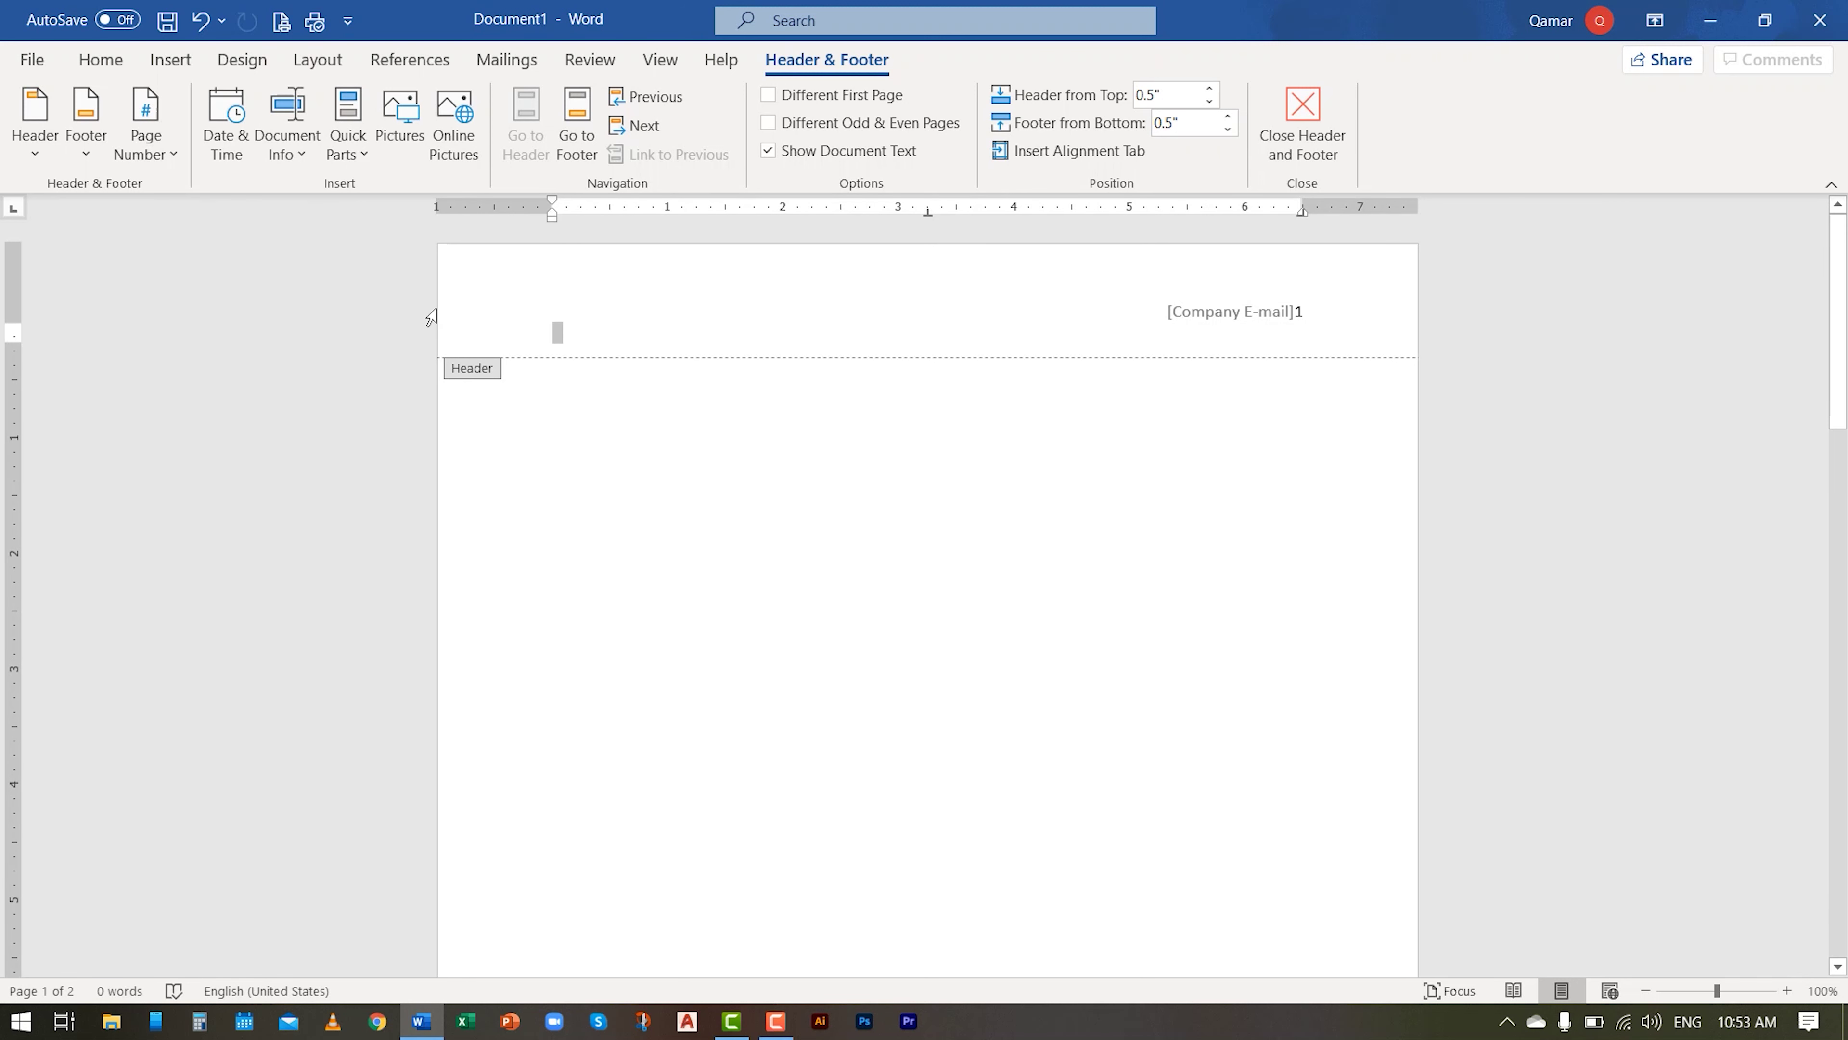
click(233, 160)
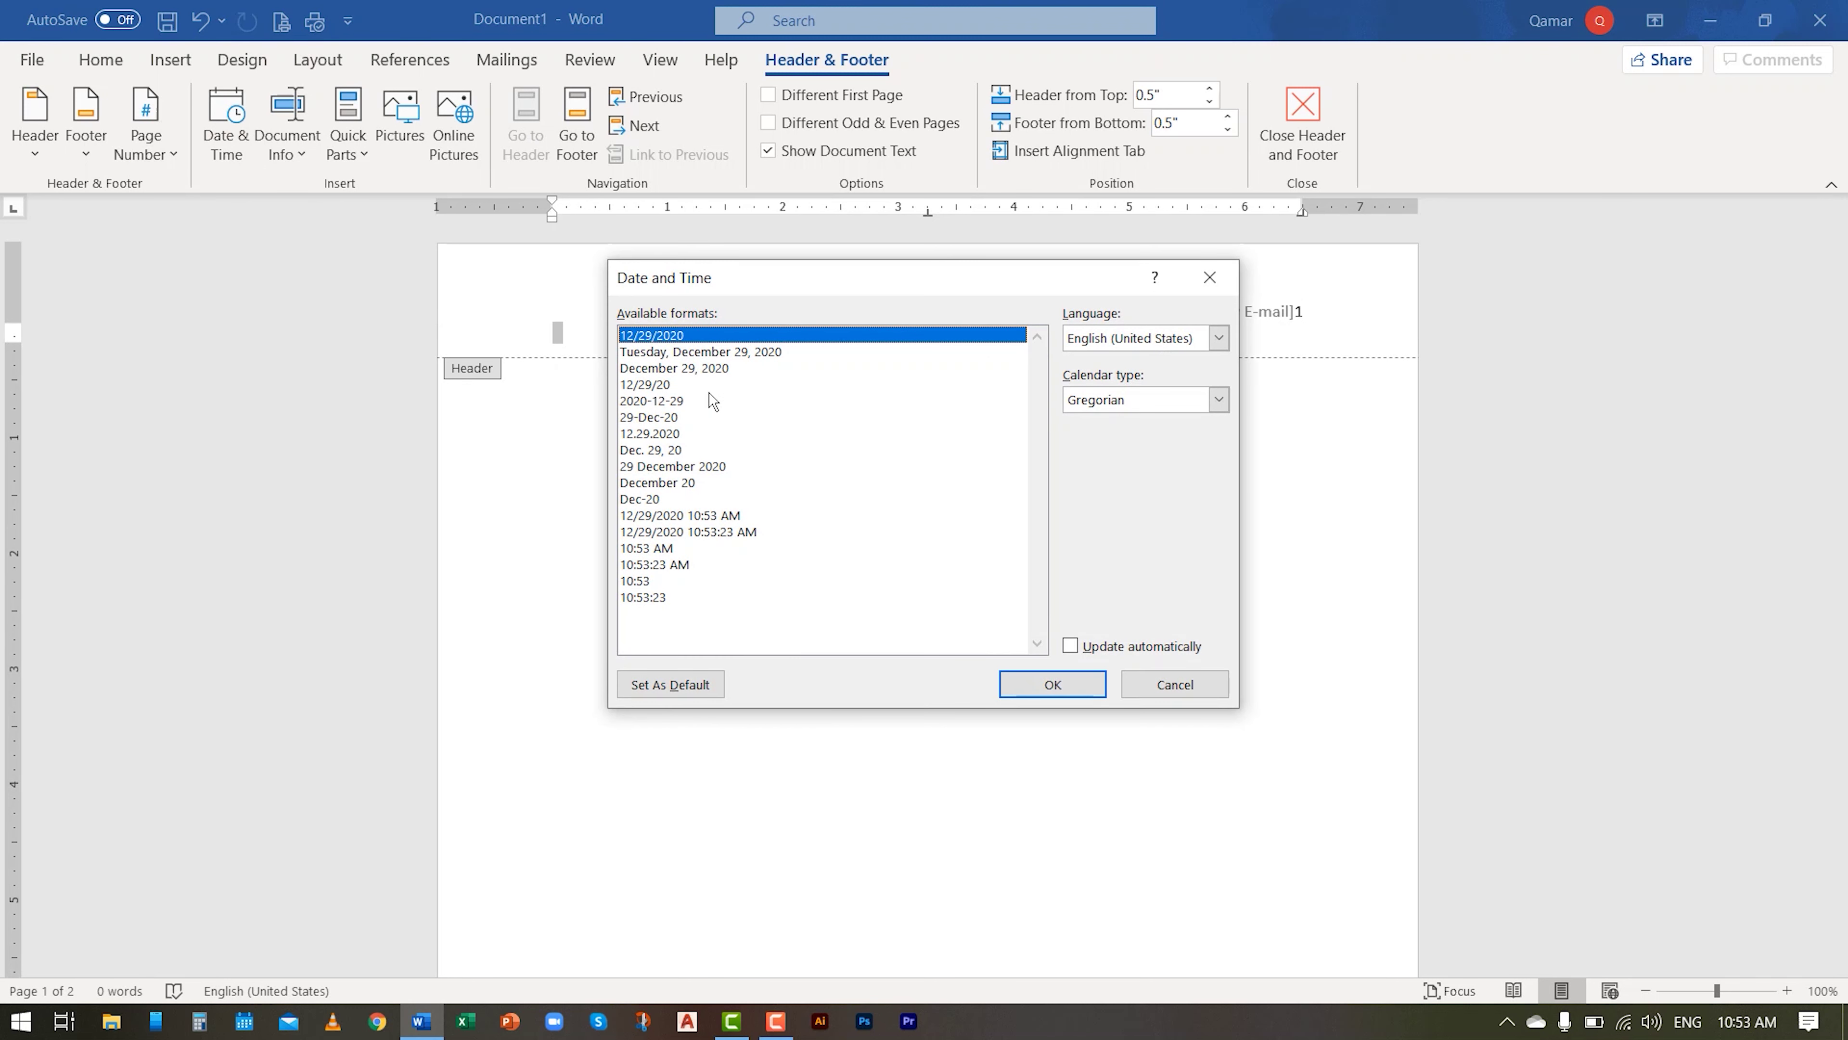
click(717, 352)
click(1063, 684)
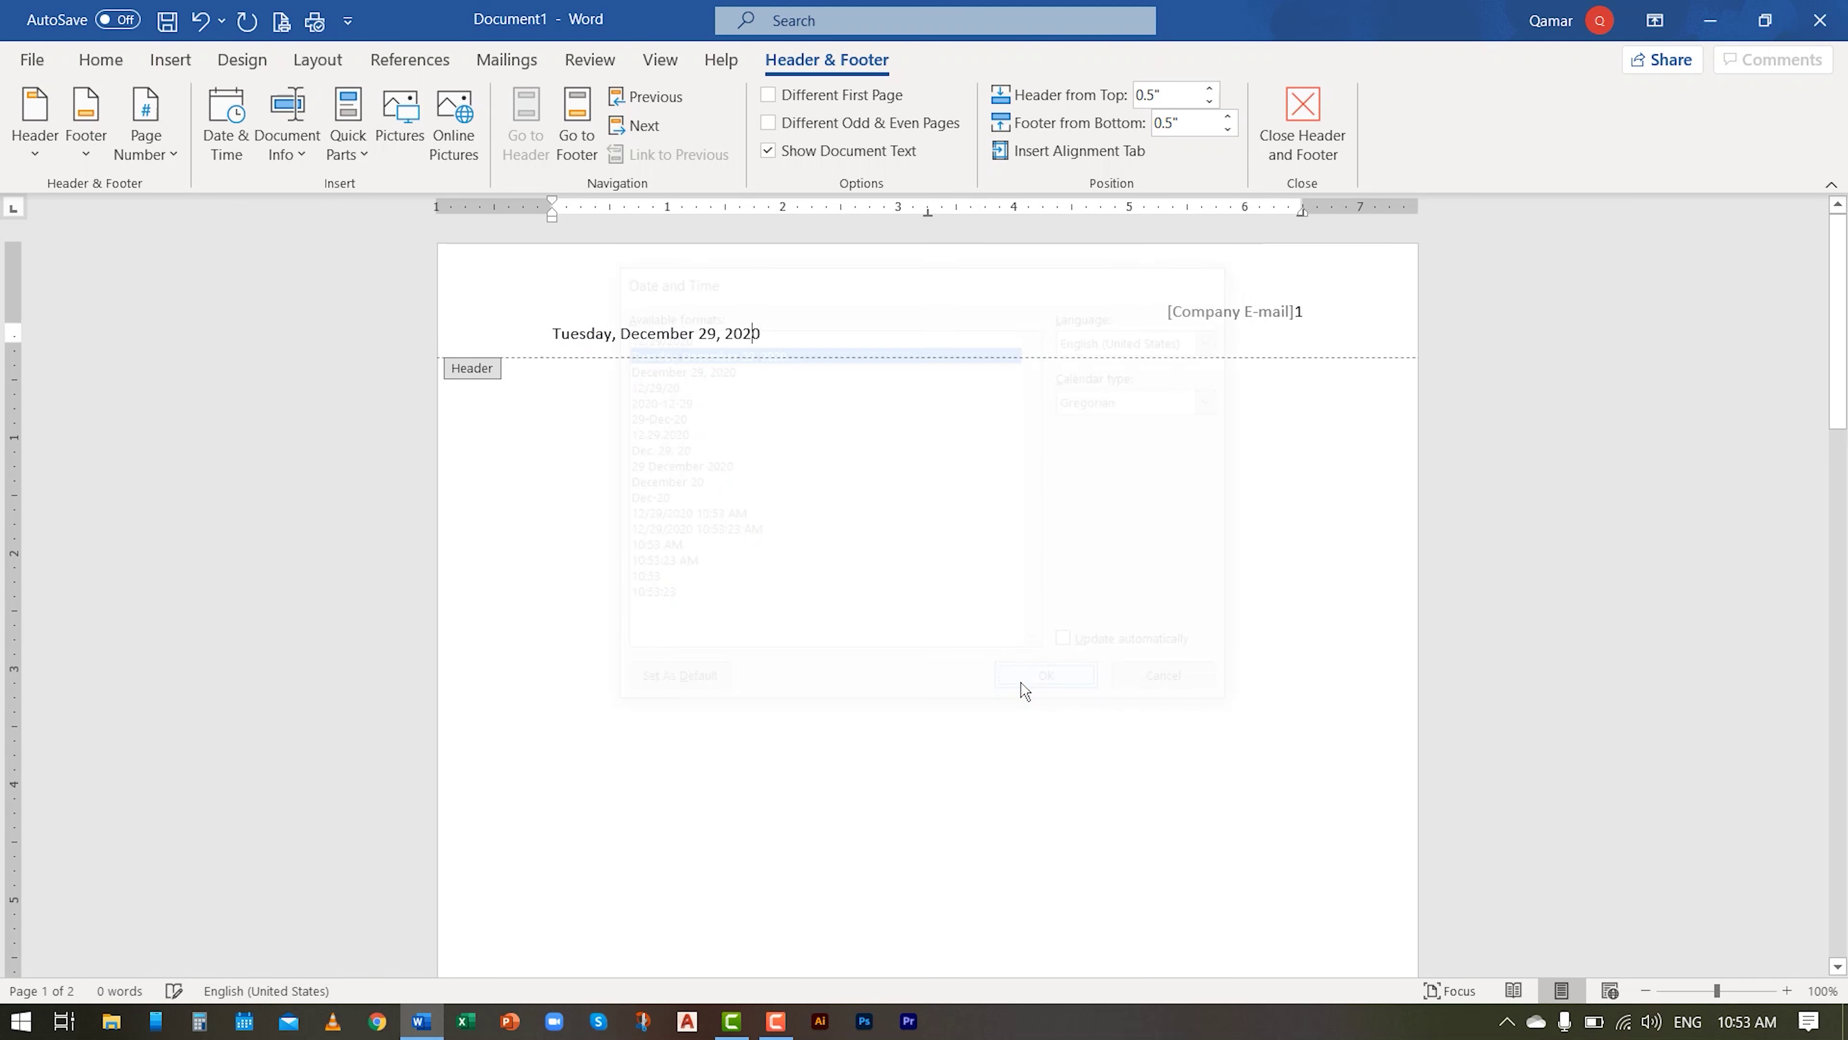
double_click(733, 517)
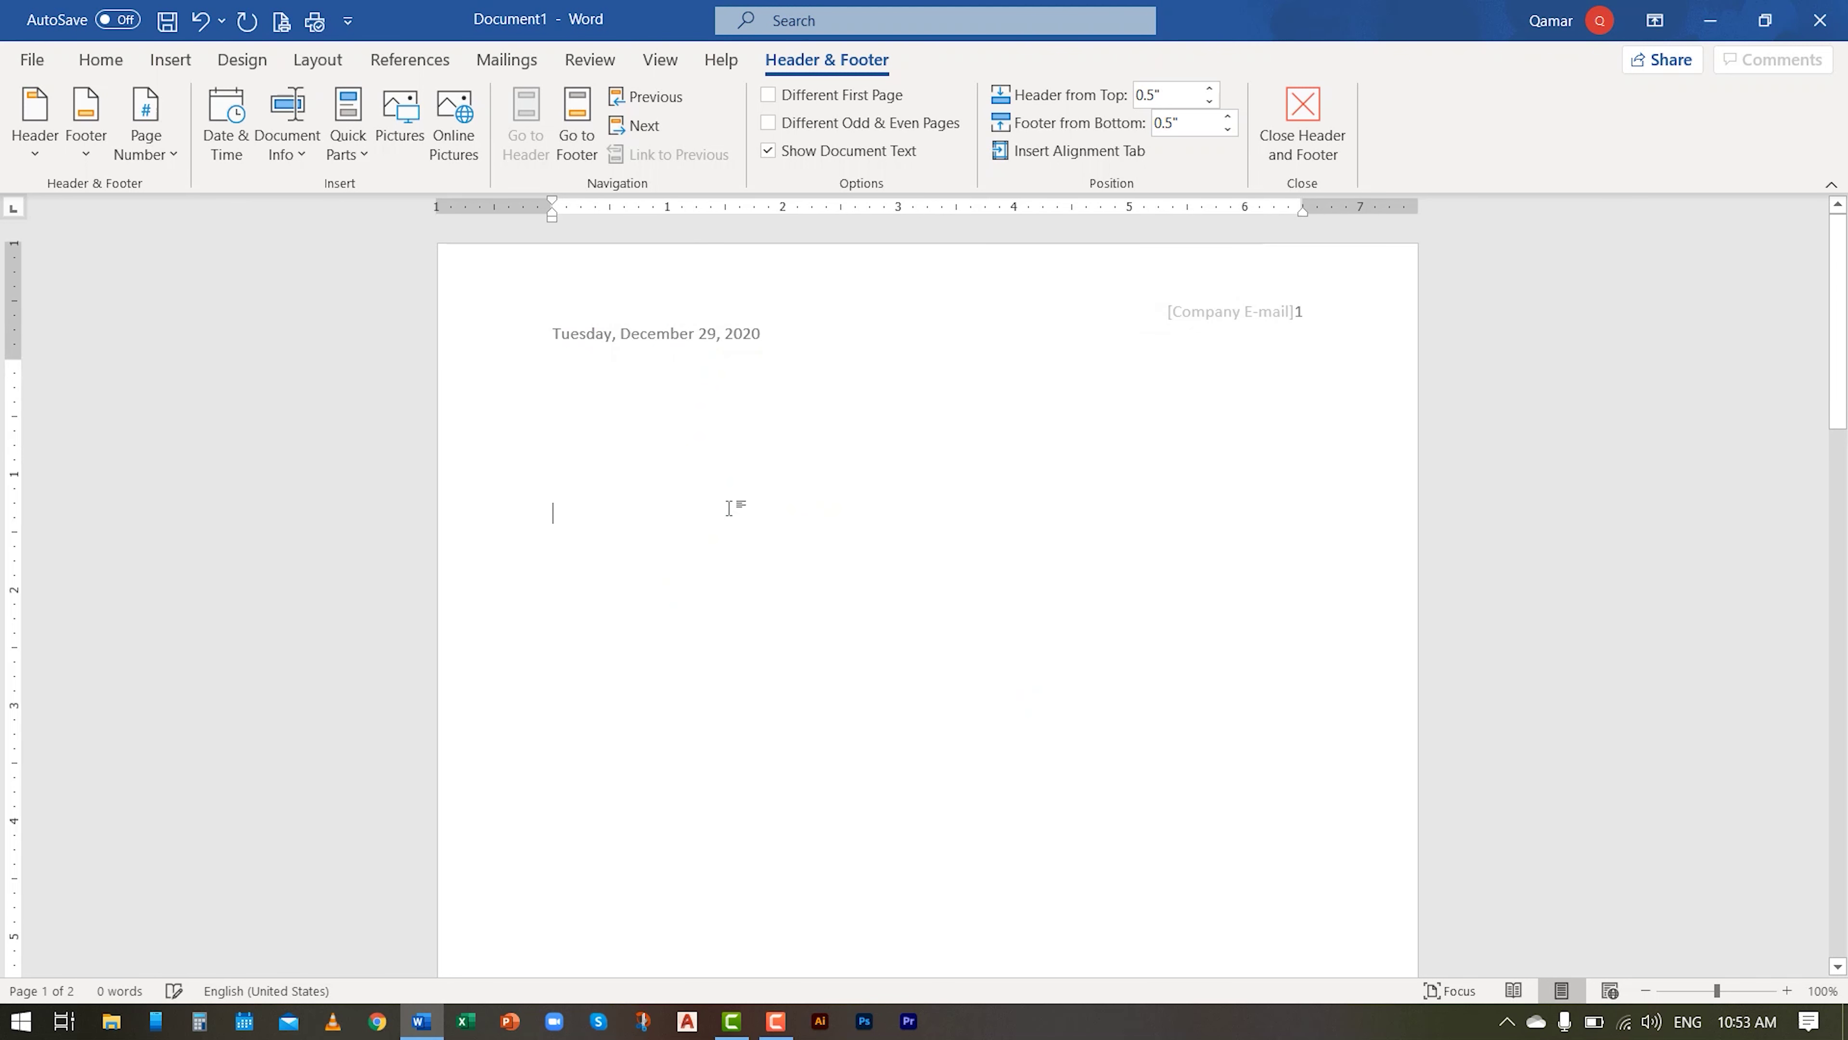
Step: Insert a page break and apply Remove Header from the Header menu
key(ctrl+Return)
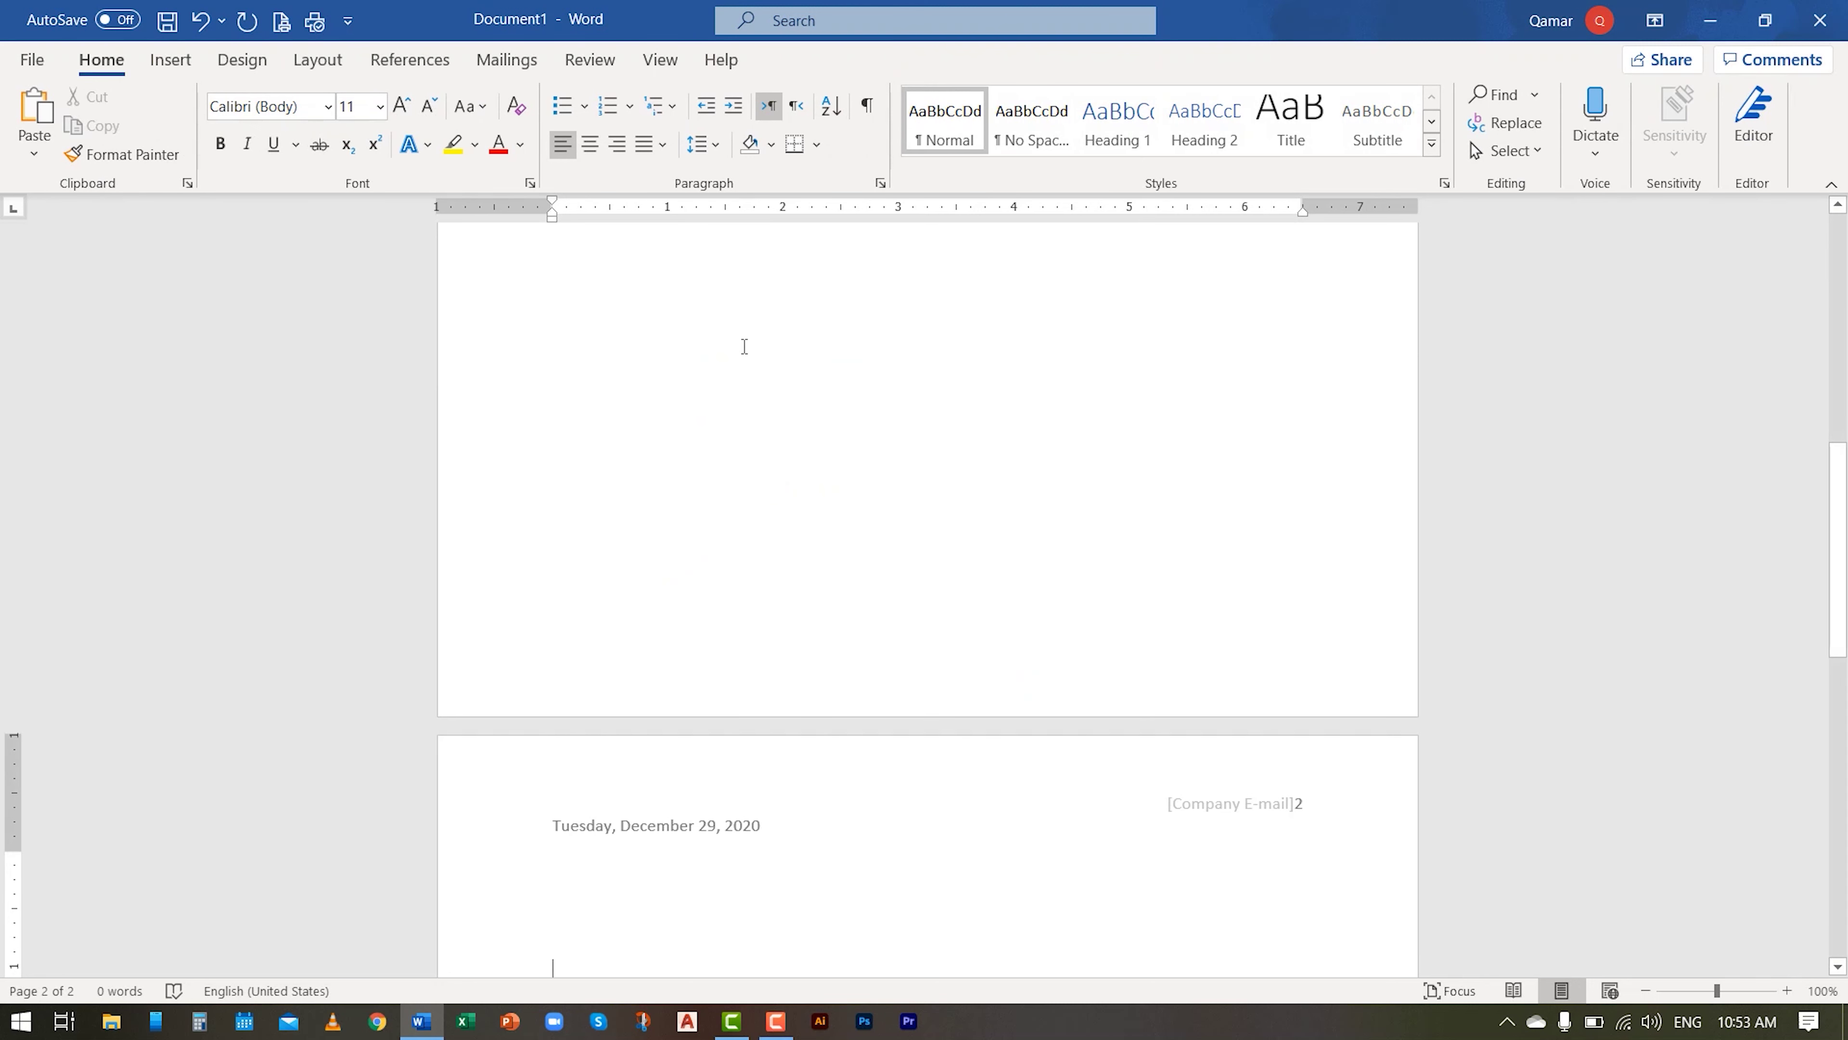
click(170, 59)
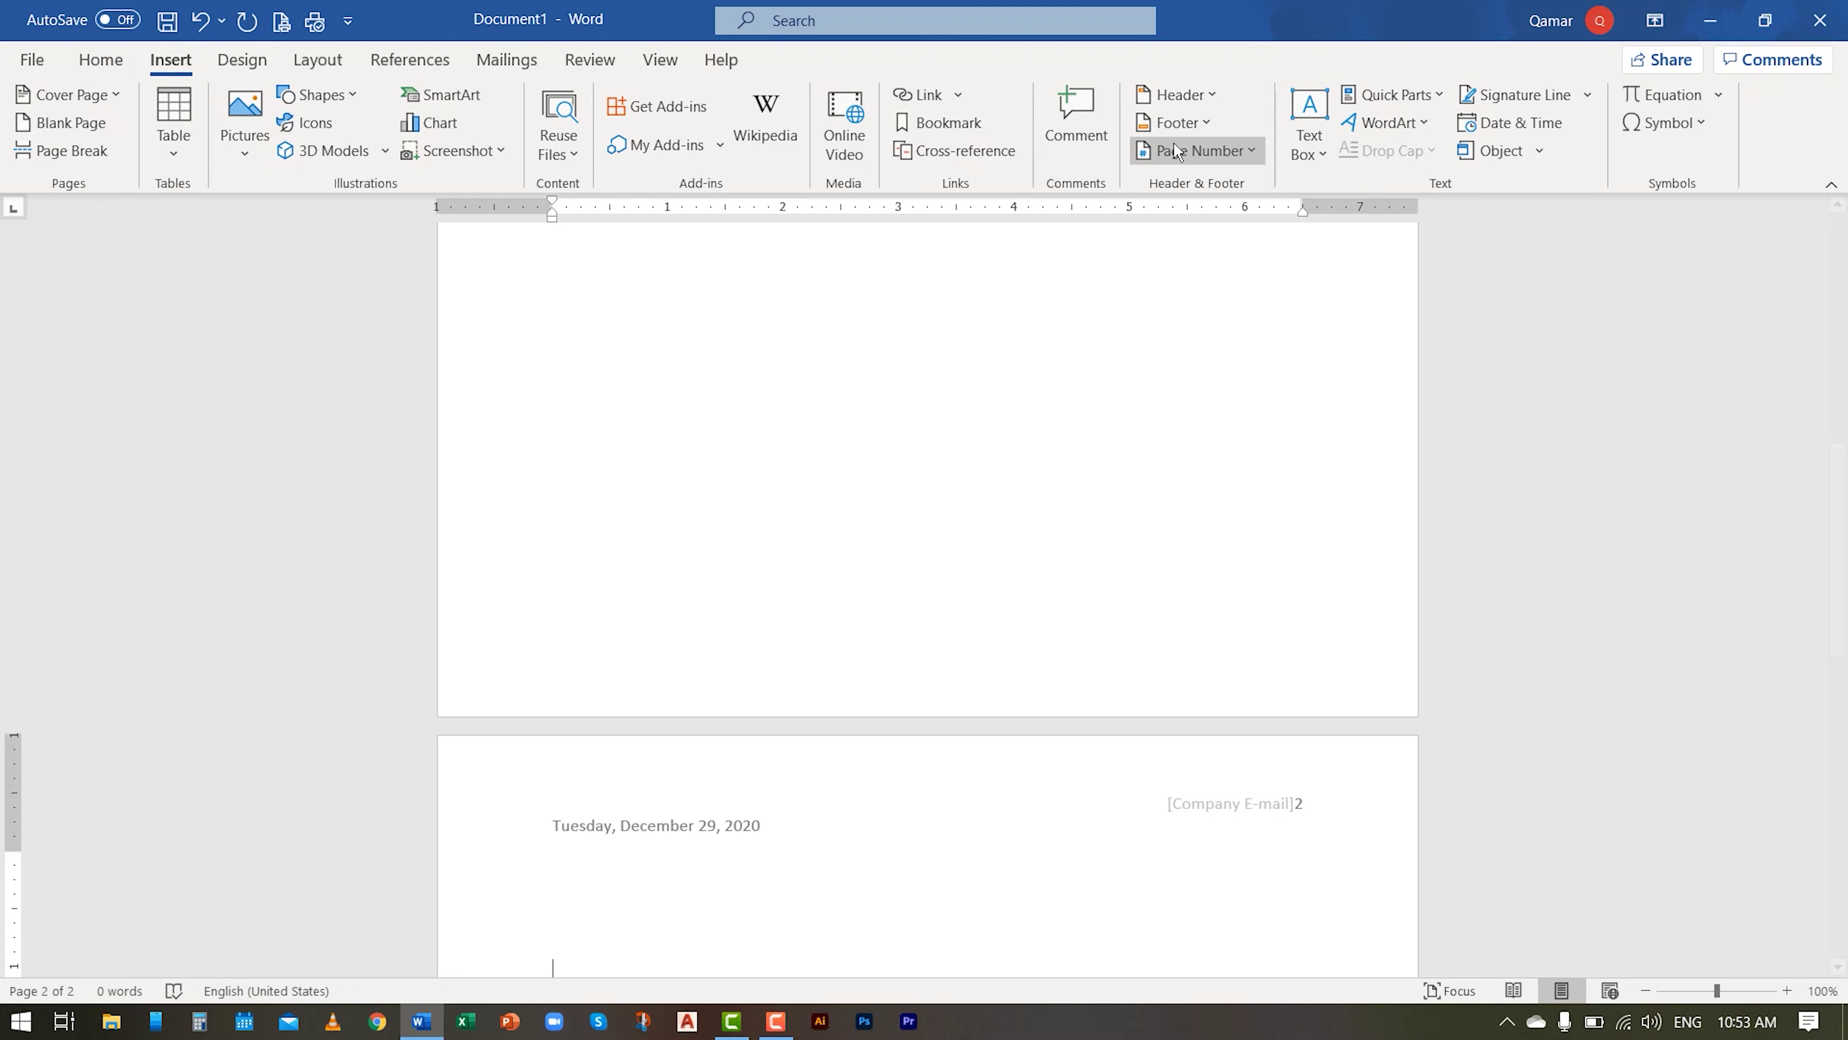
click(1175, 95)
click(1193, 125)
click(1193, 128)
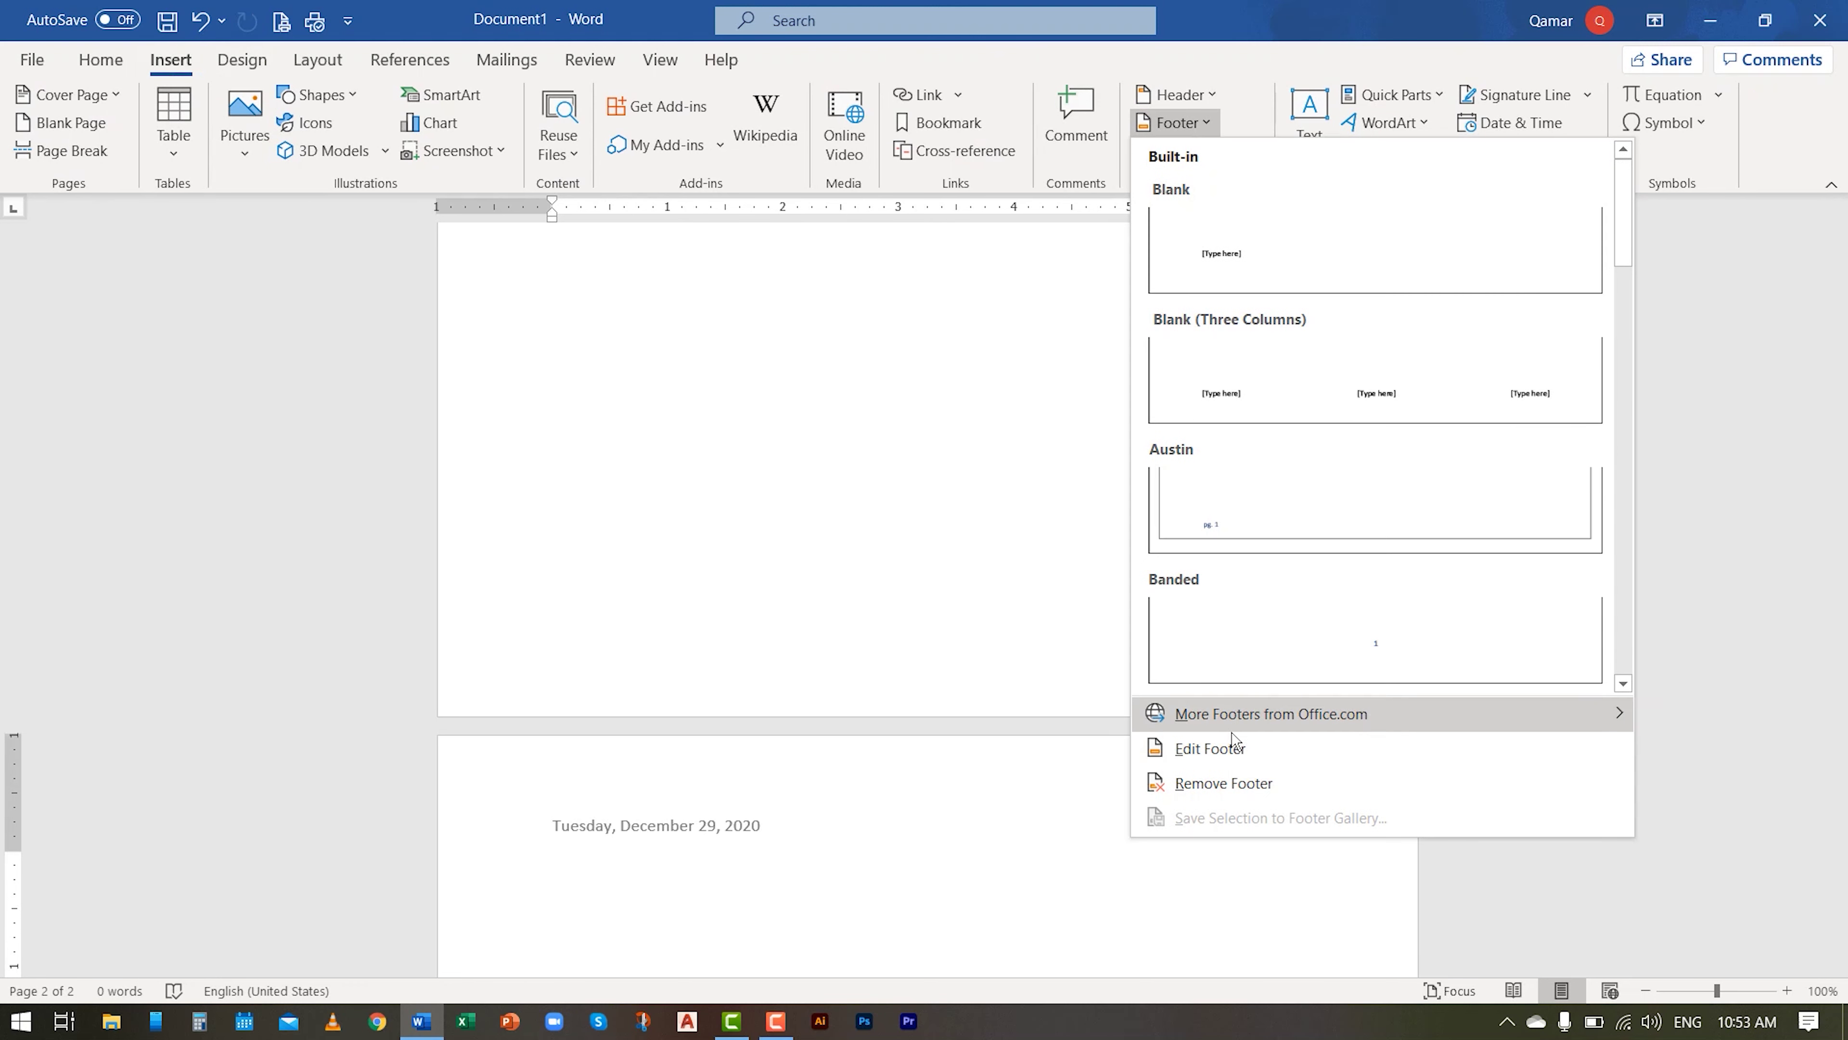
click(1193, 95)
click(1251, 757)
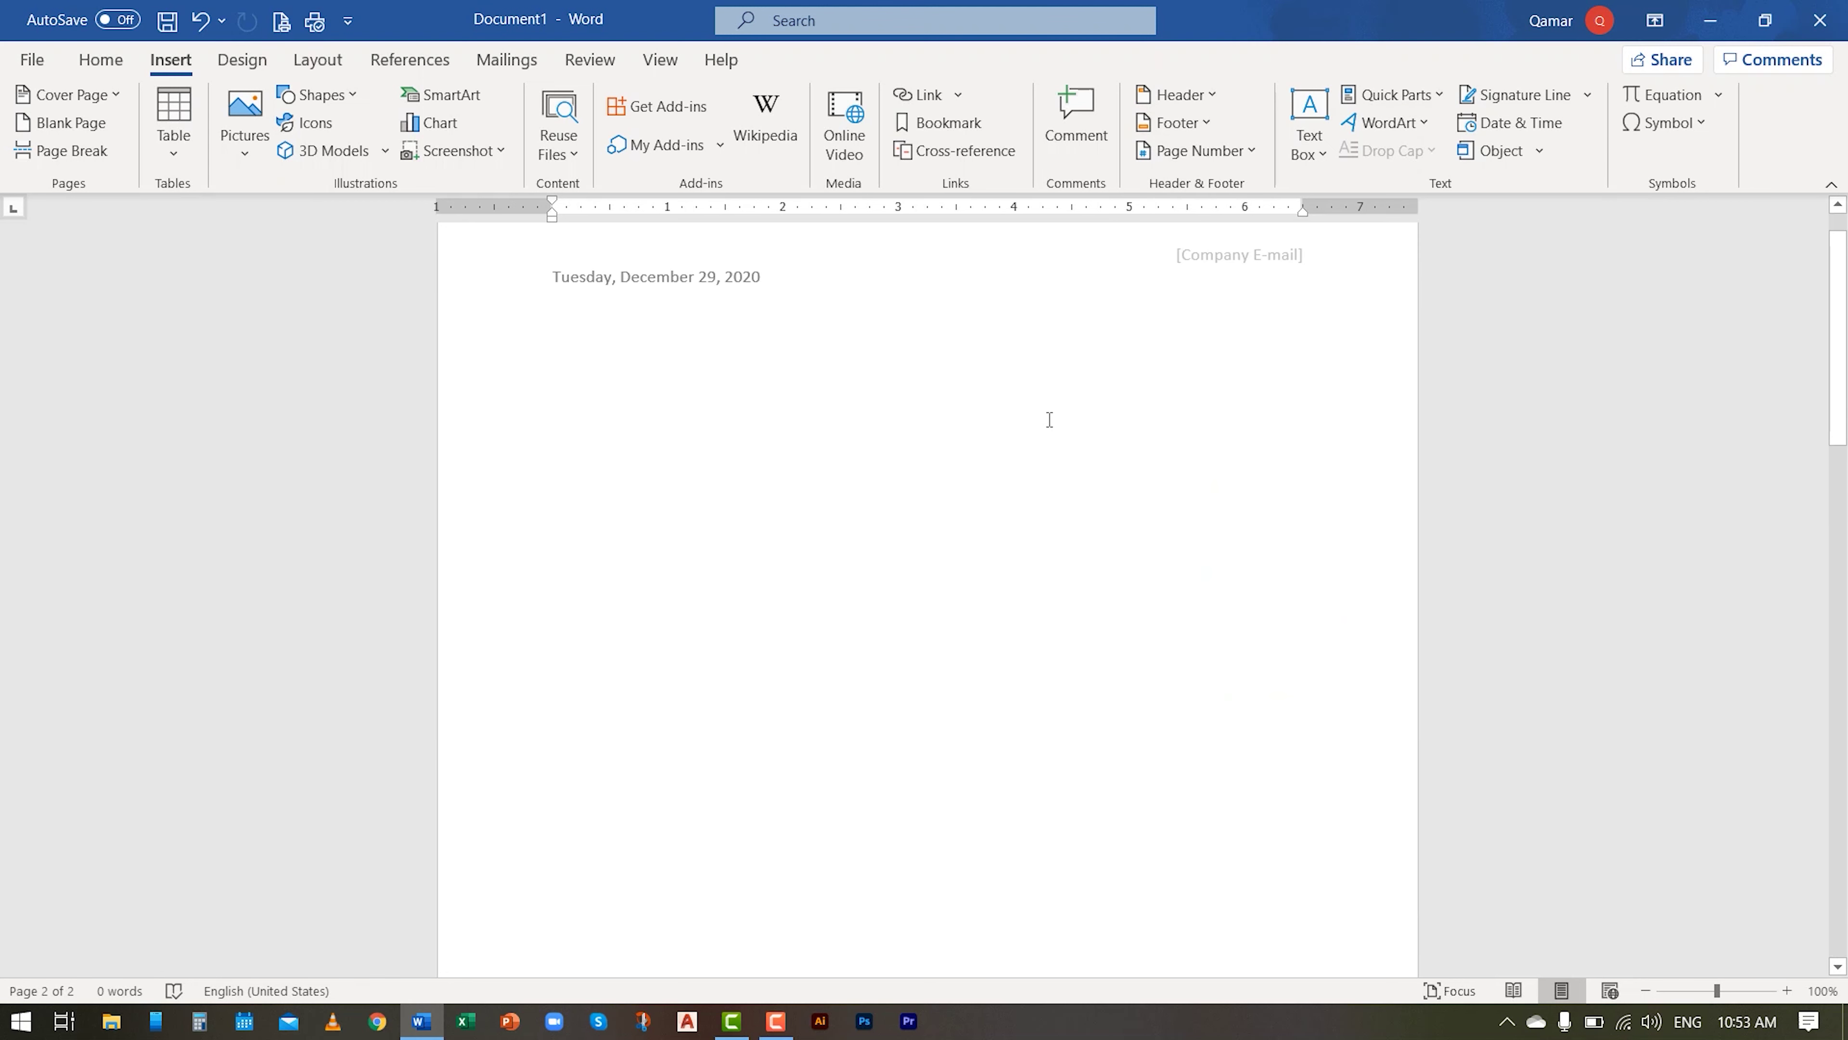
Step: Remove the page numbers from the document
click(1204, 117)
click(1205, 117)
click(1208, 150)
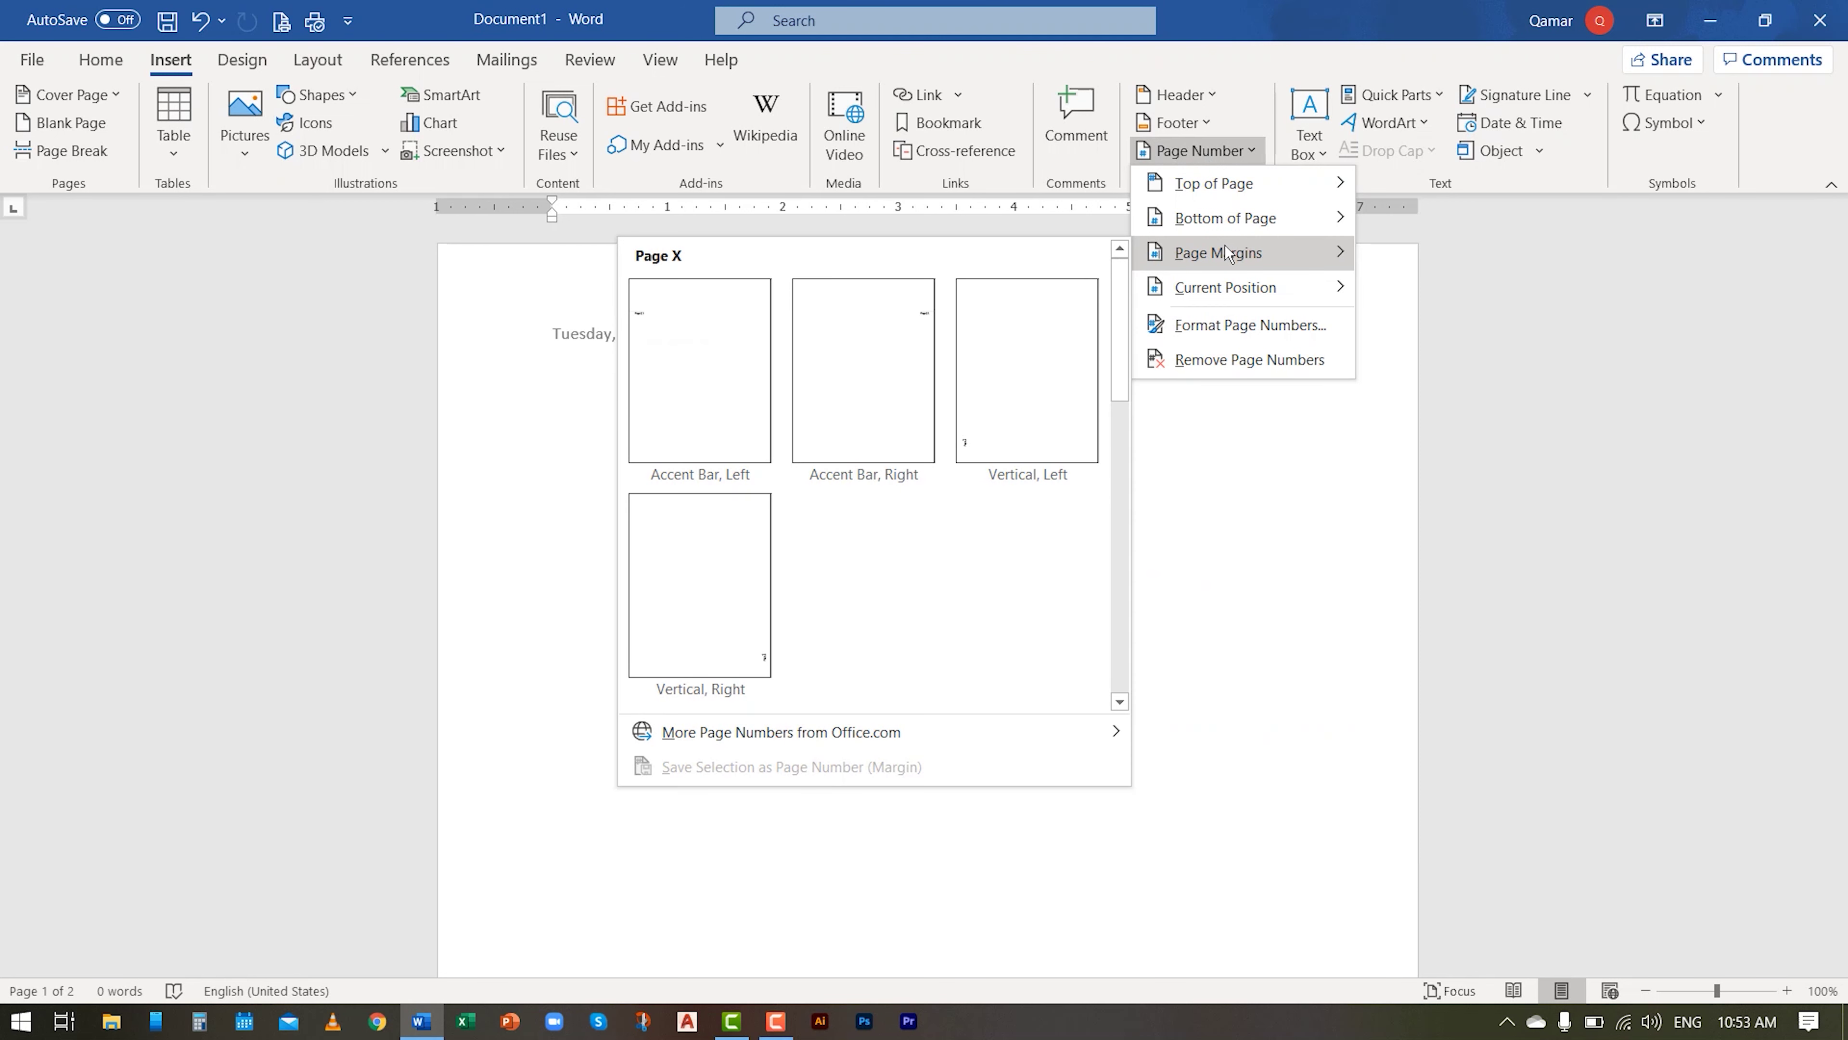
mouse_move(1226, 287)
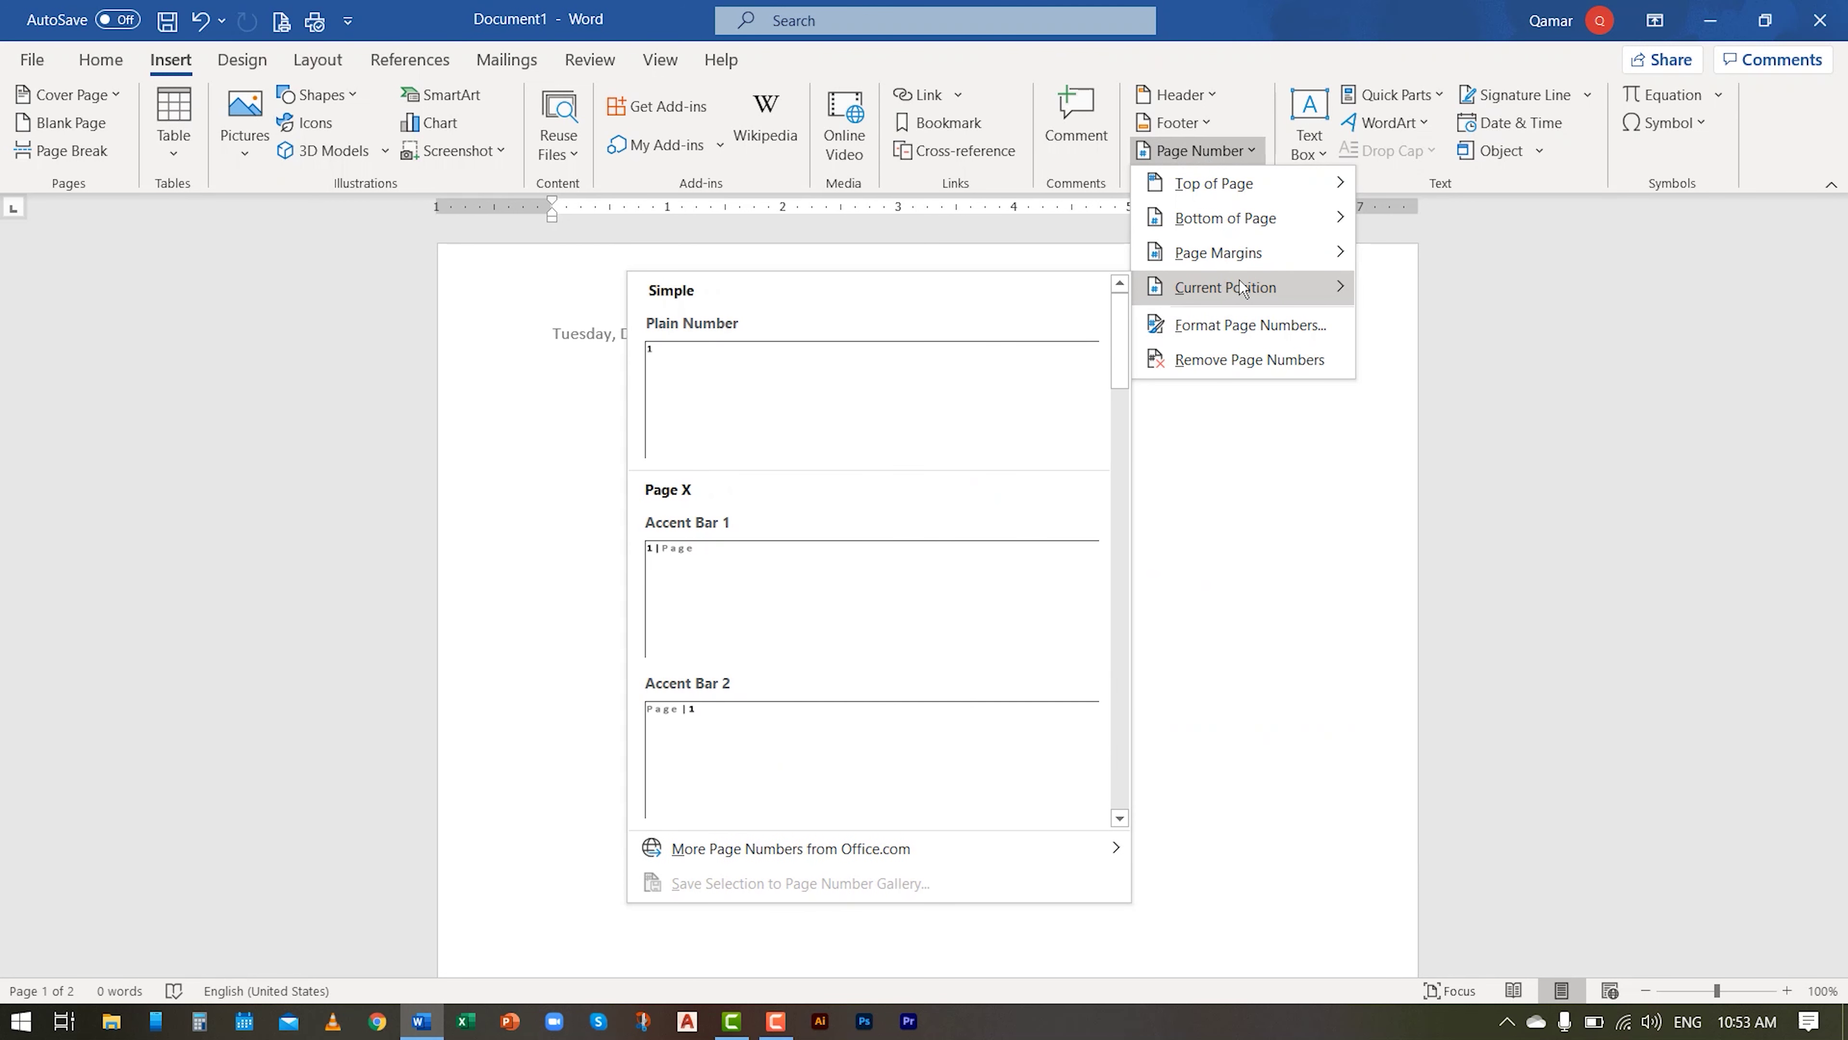
mouse_move(1226, 218)
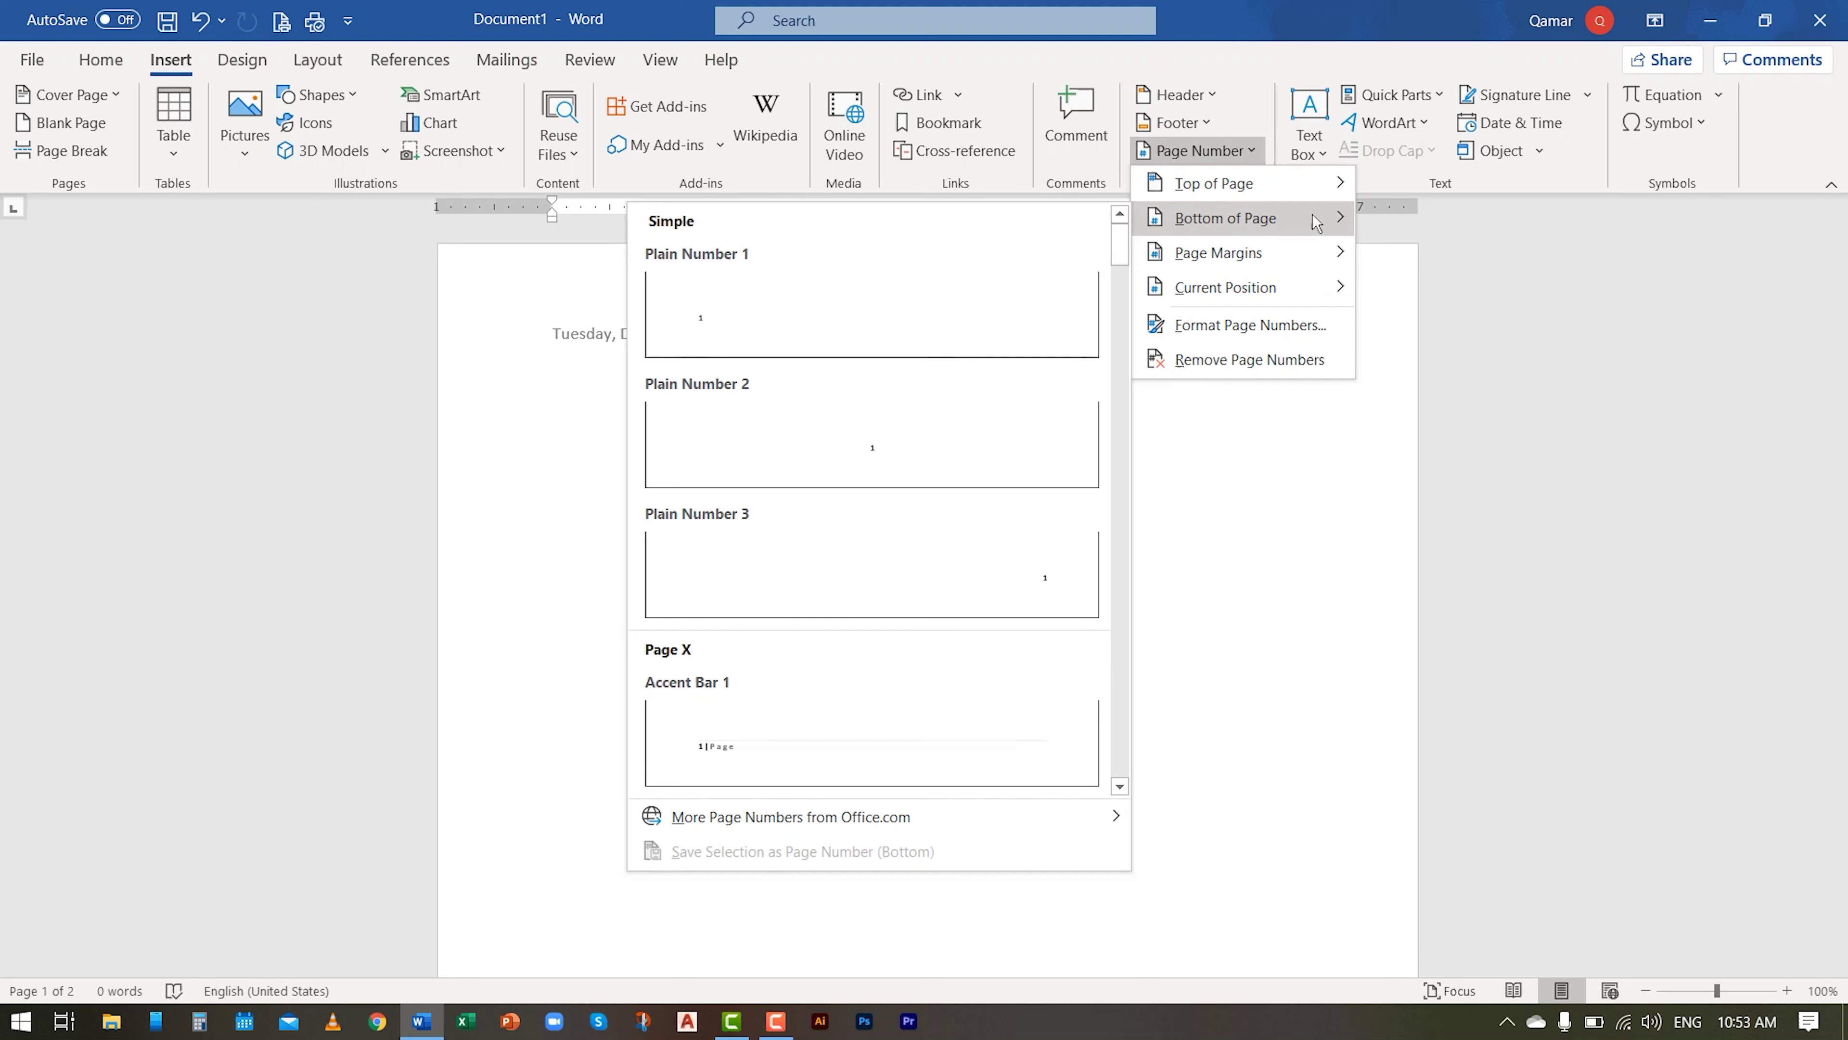
click(1147, 568)
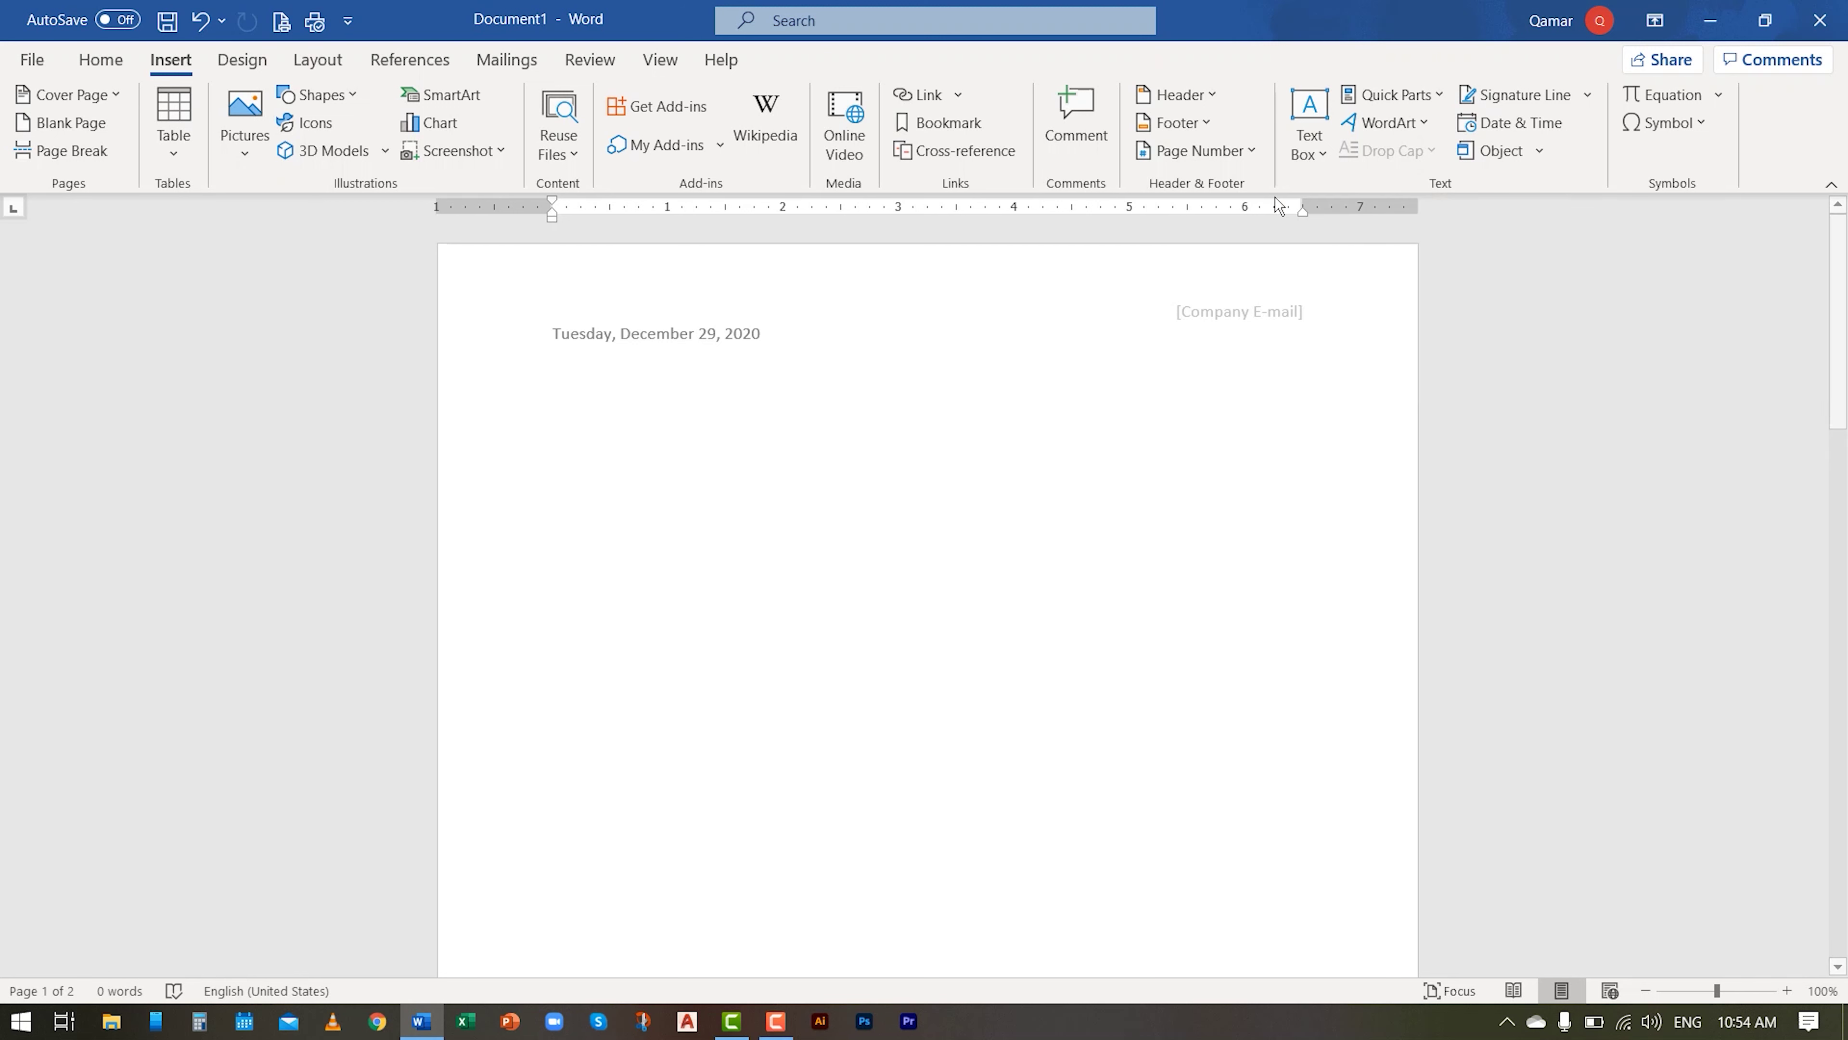
Step: Insert a Facet Quote text box and type the line 'Knklnvsfvn;' in the body
click(1307, 161)
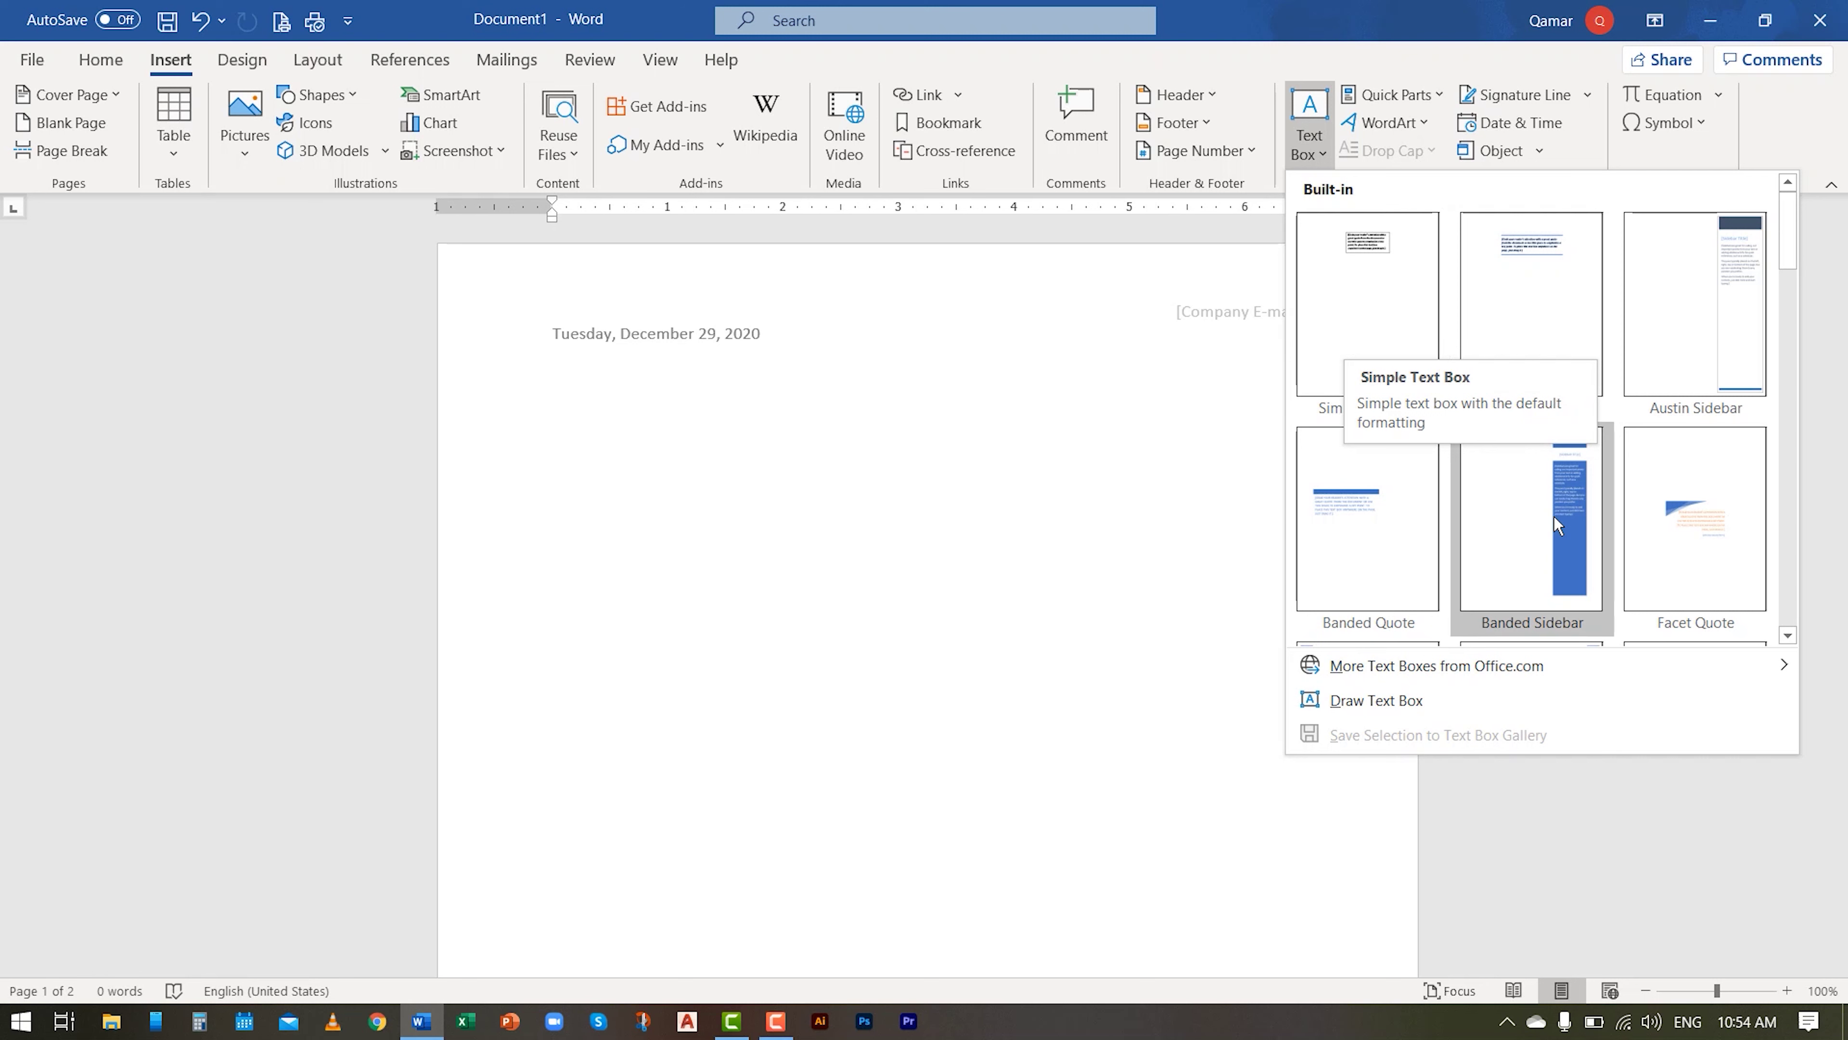
click(1665, 558)
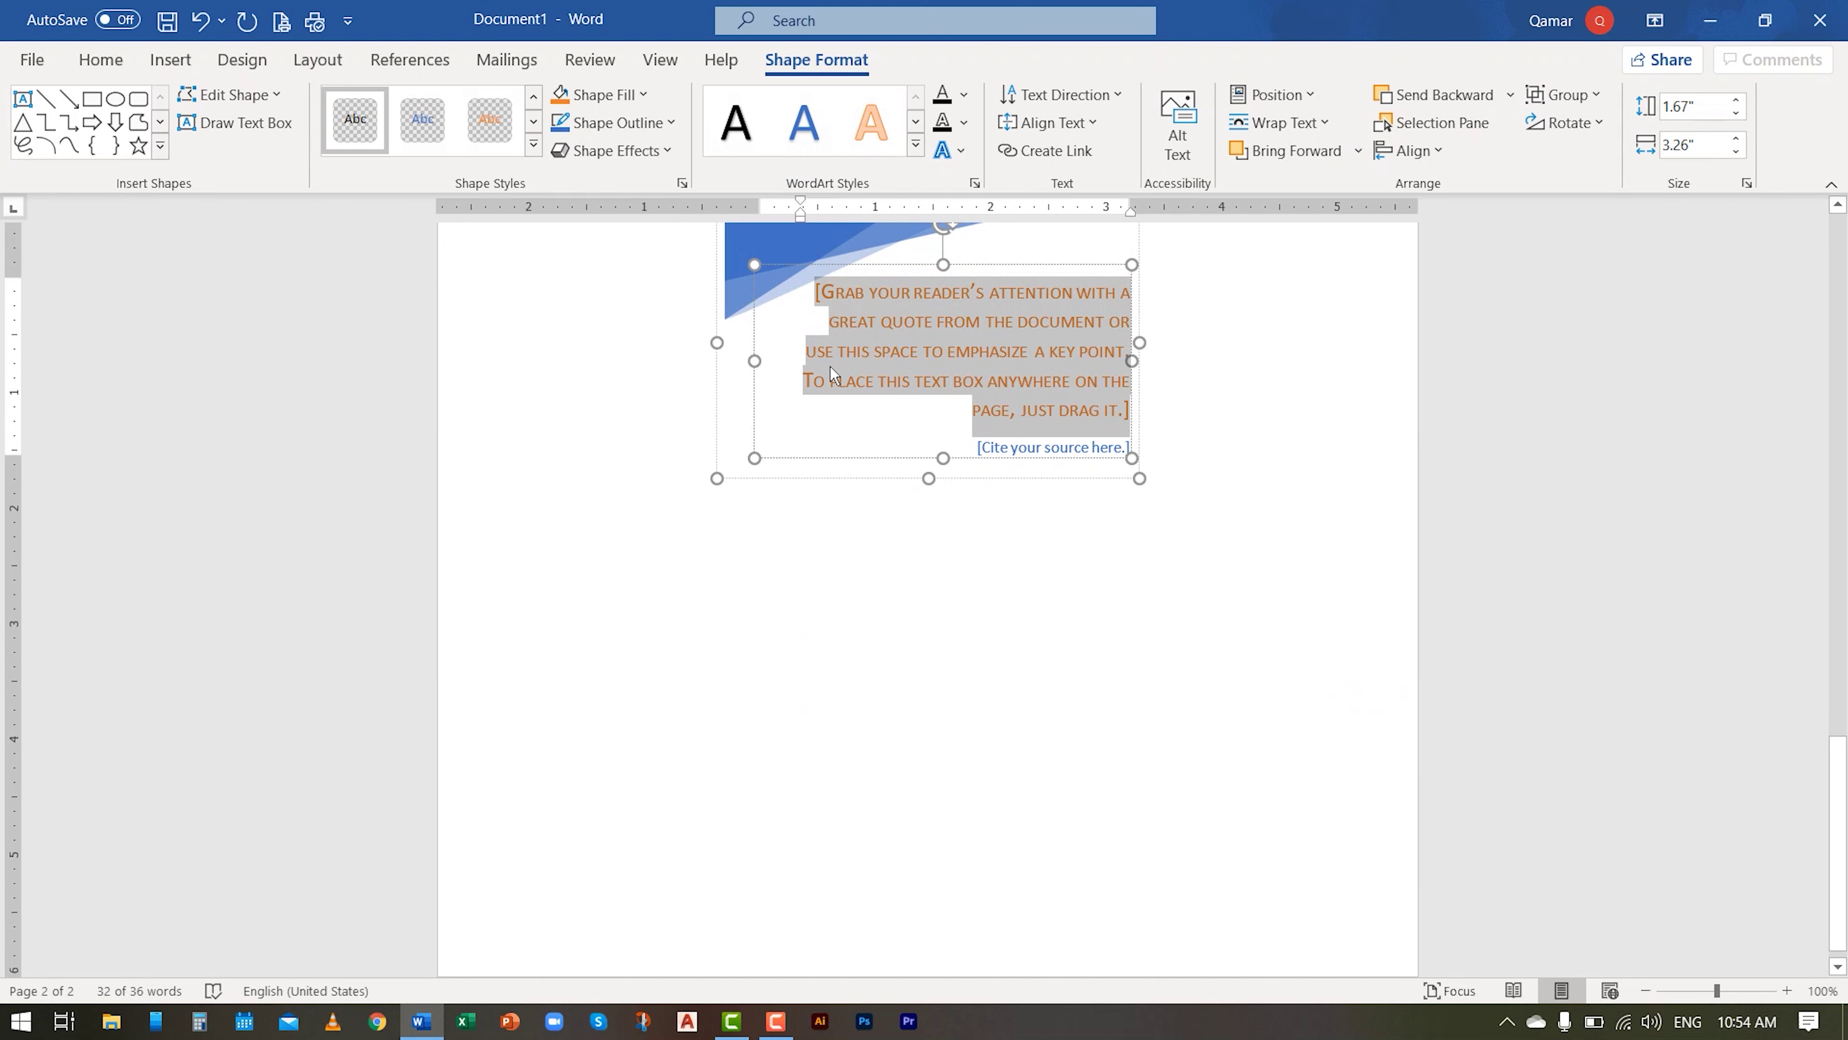
scroll(842, 553, up, 4)
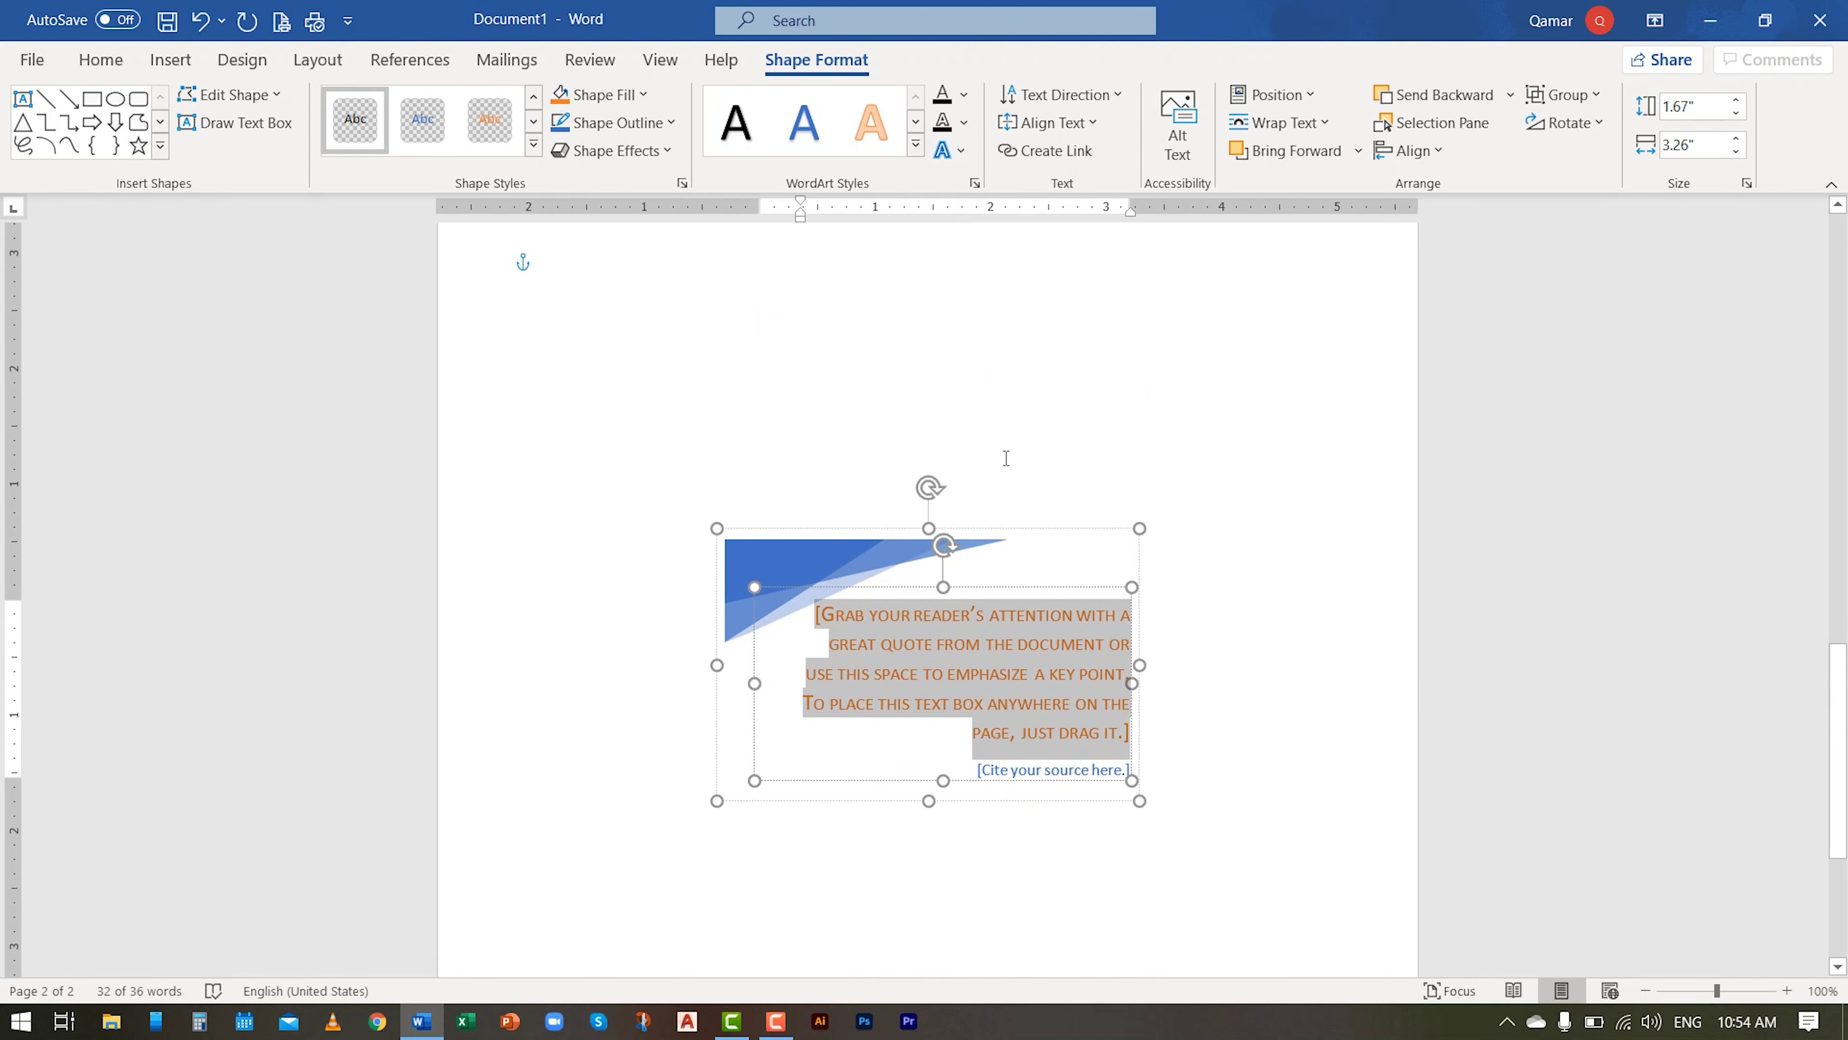
click(630, 315)
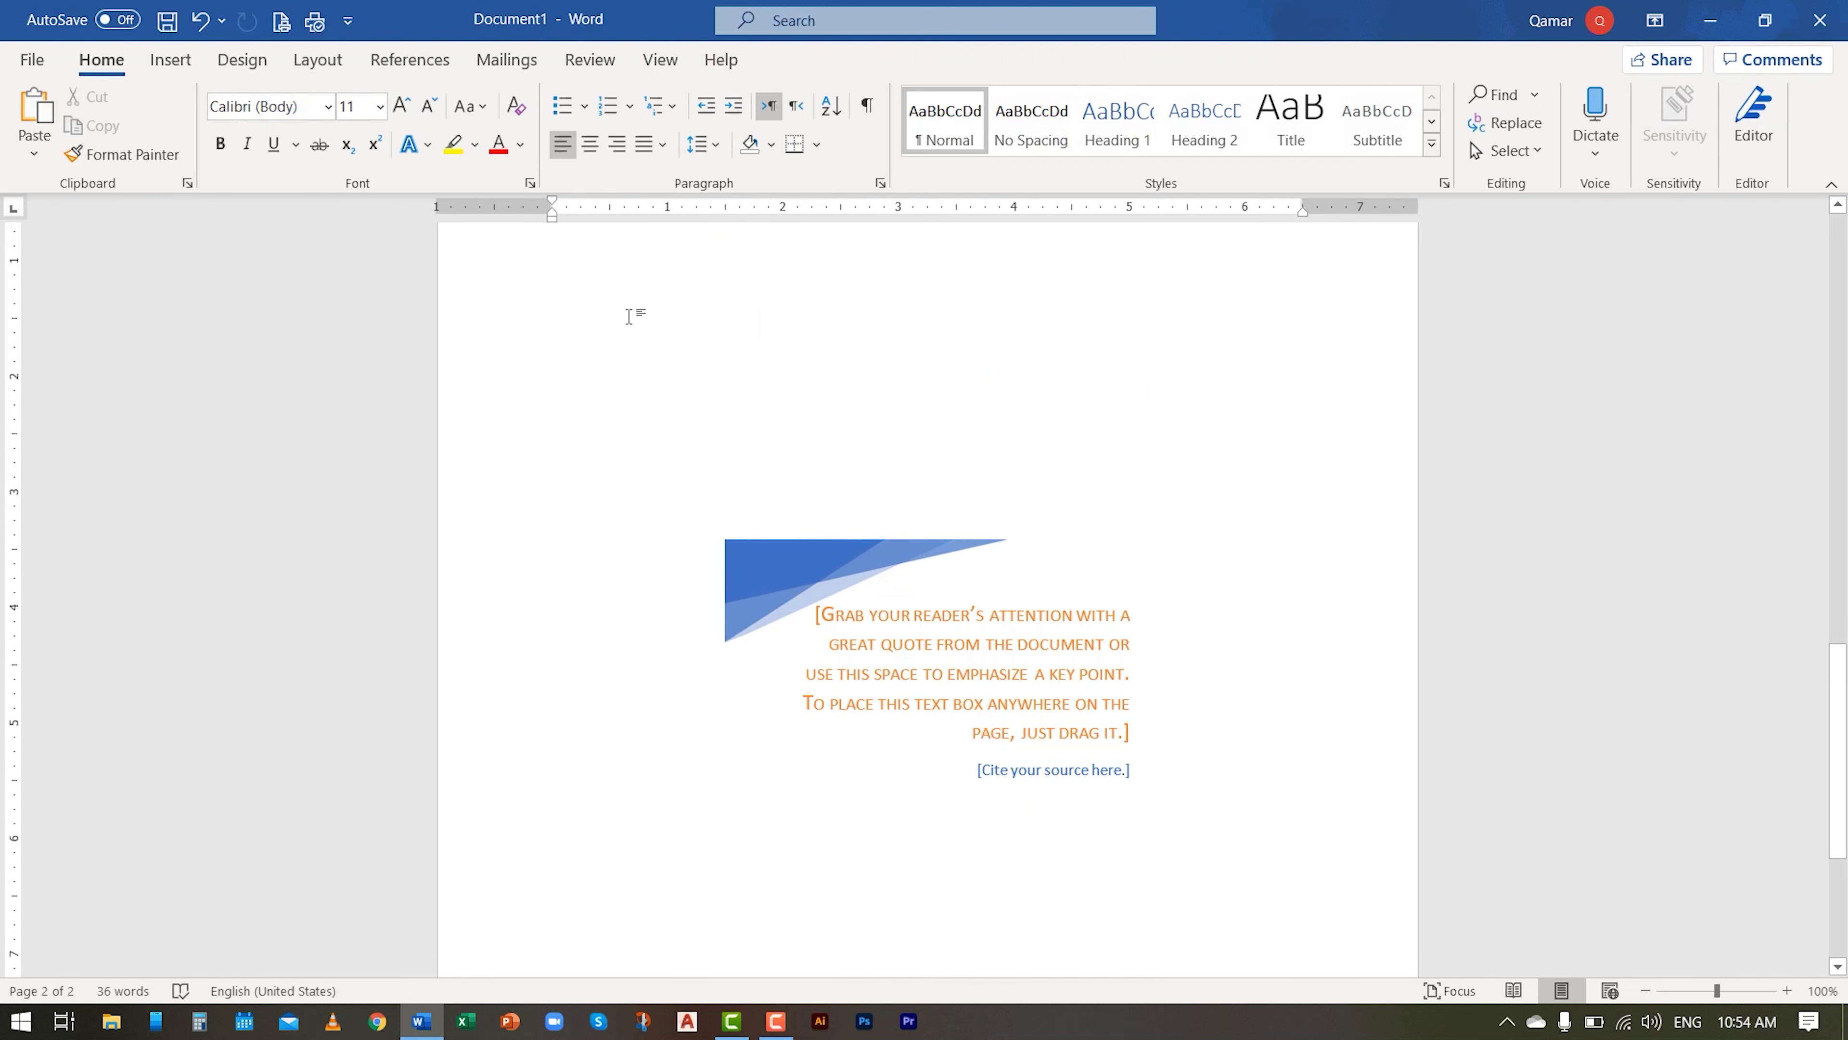
text(Knklnvsfvn;v')
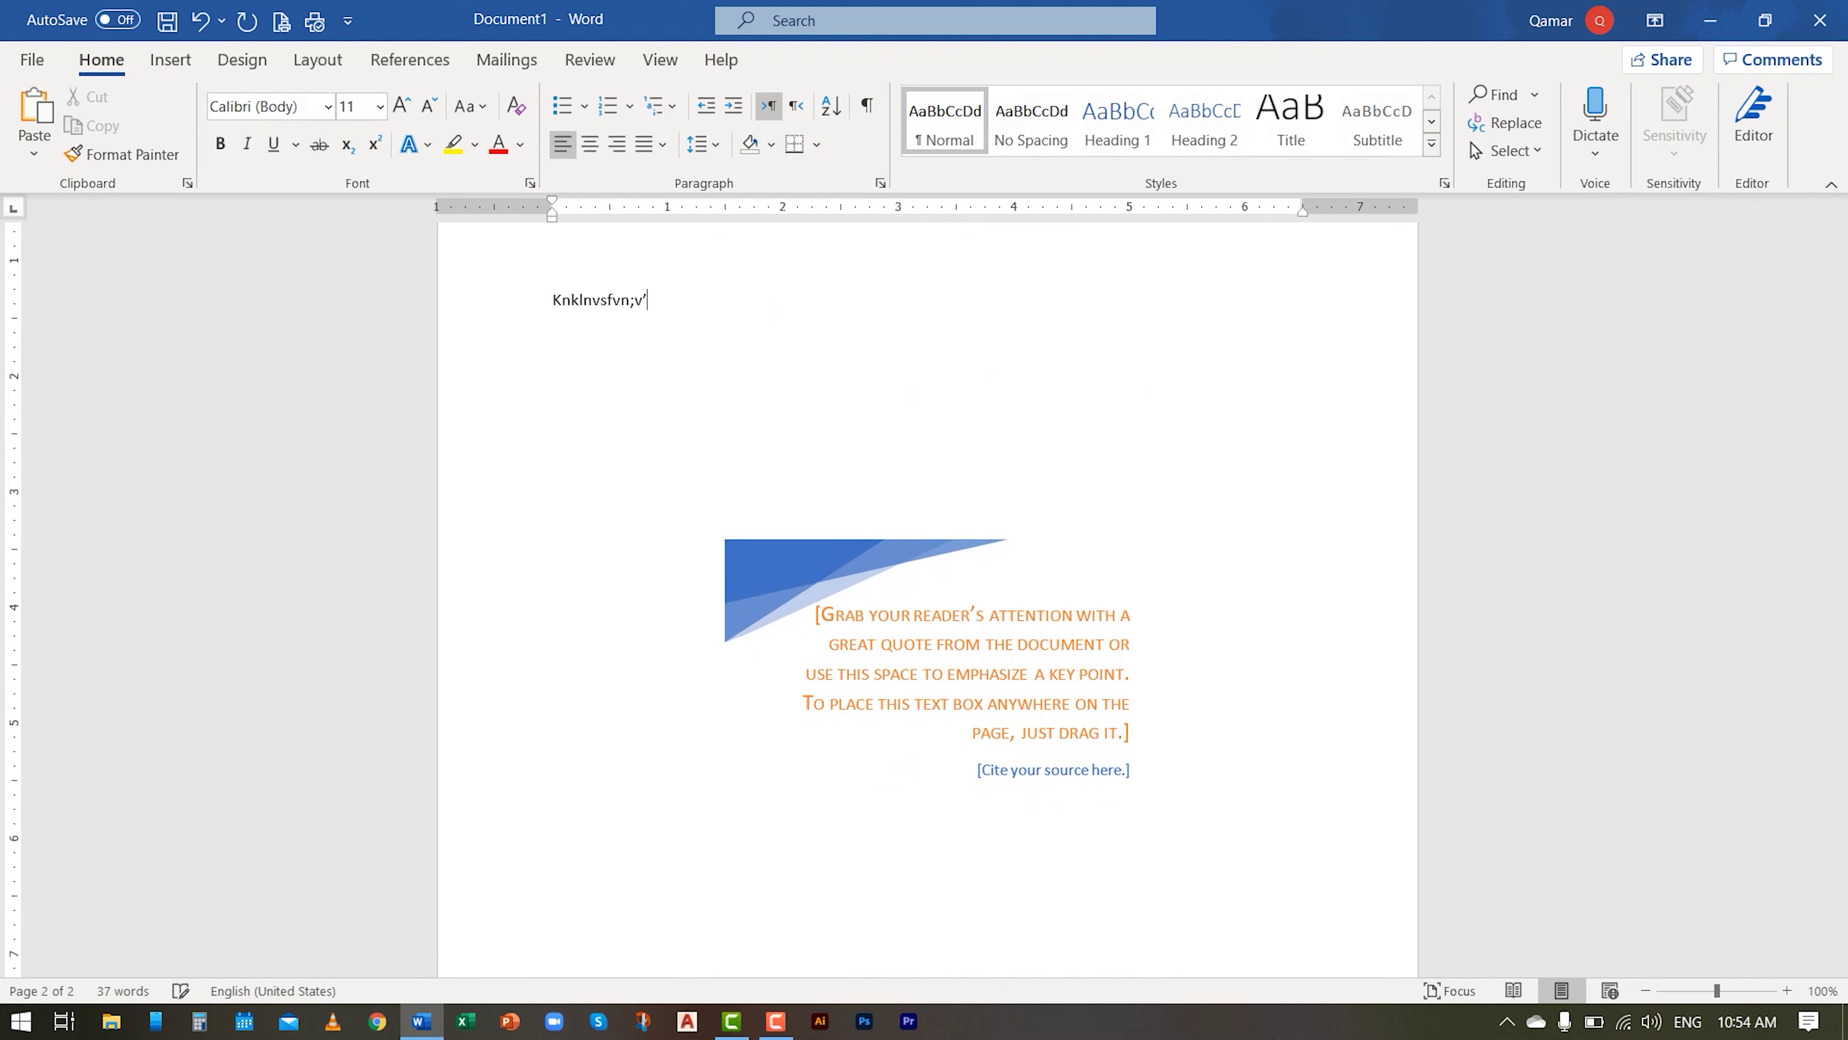
click(1004, 597)
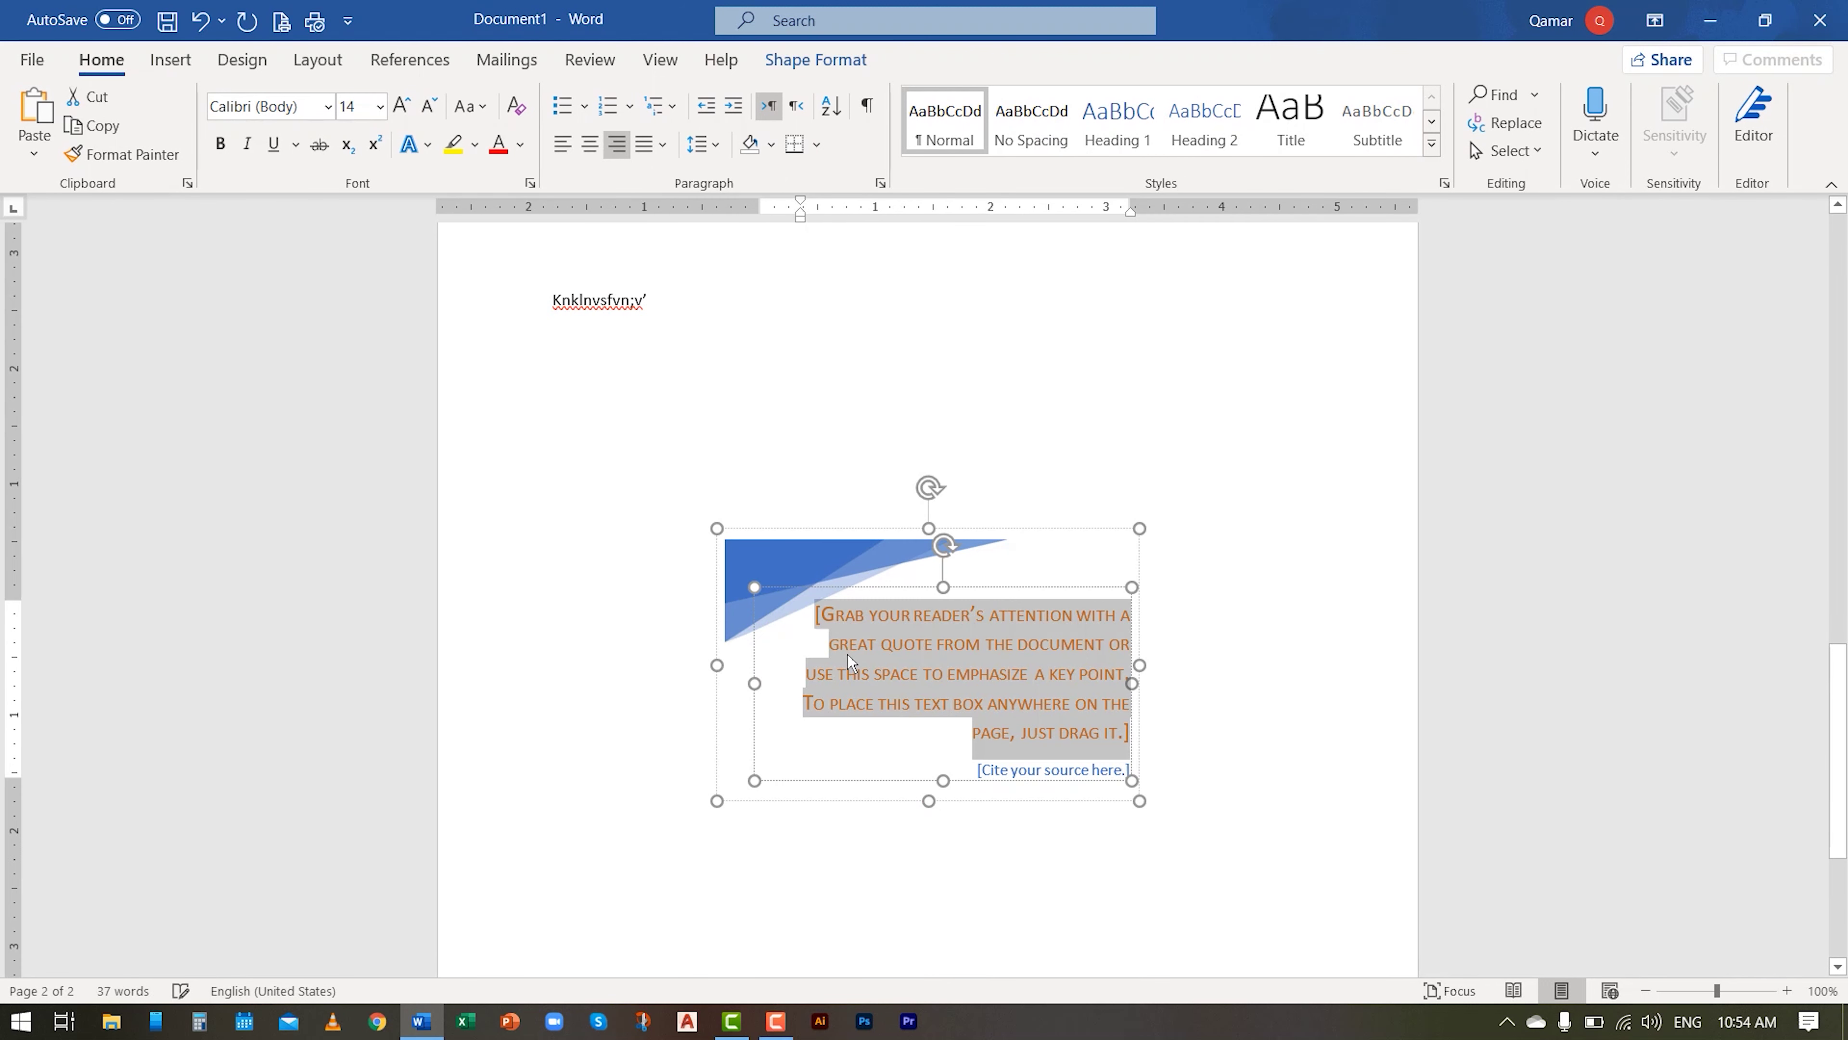
click(1032, 532)
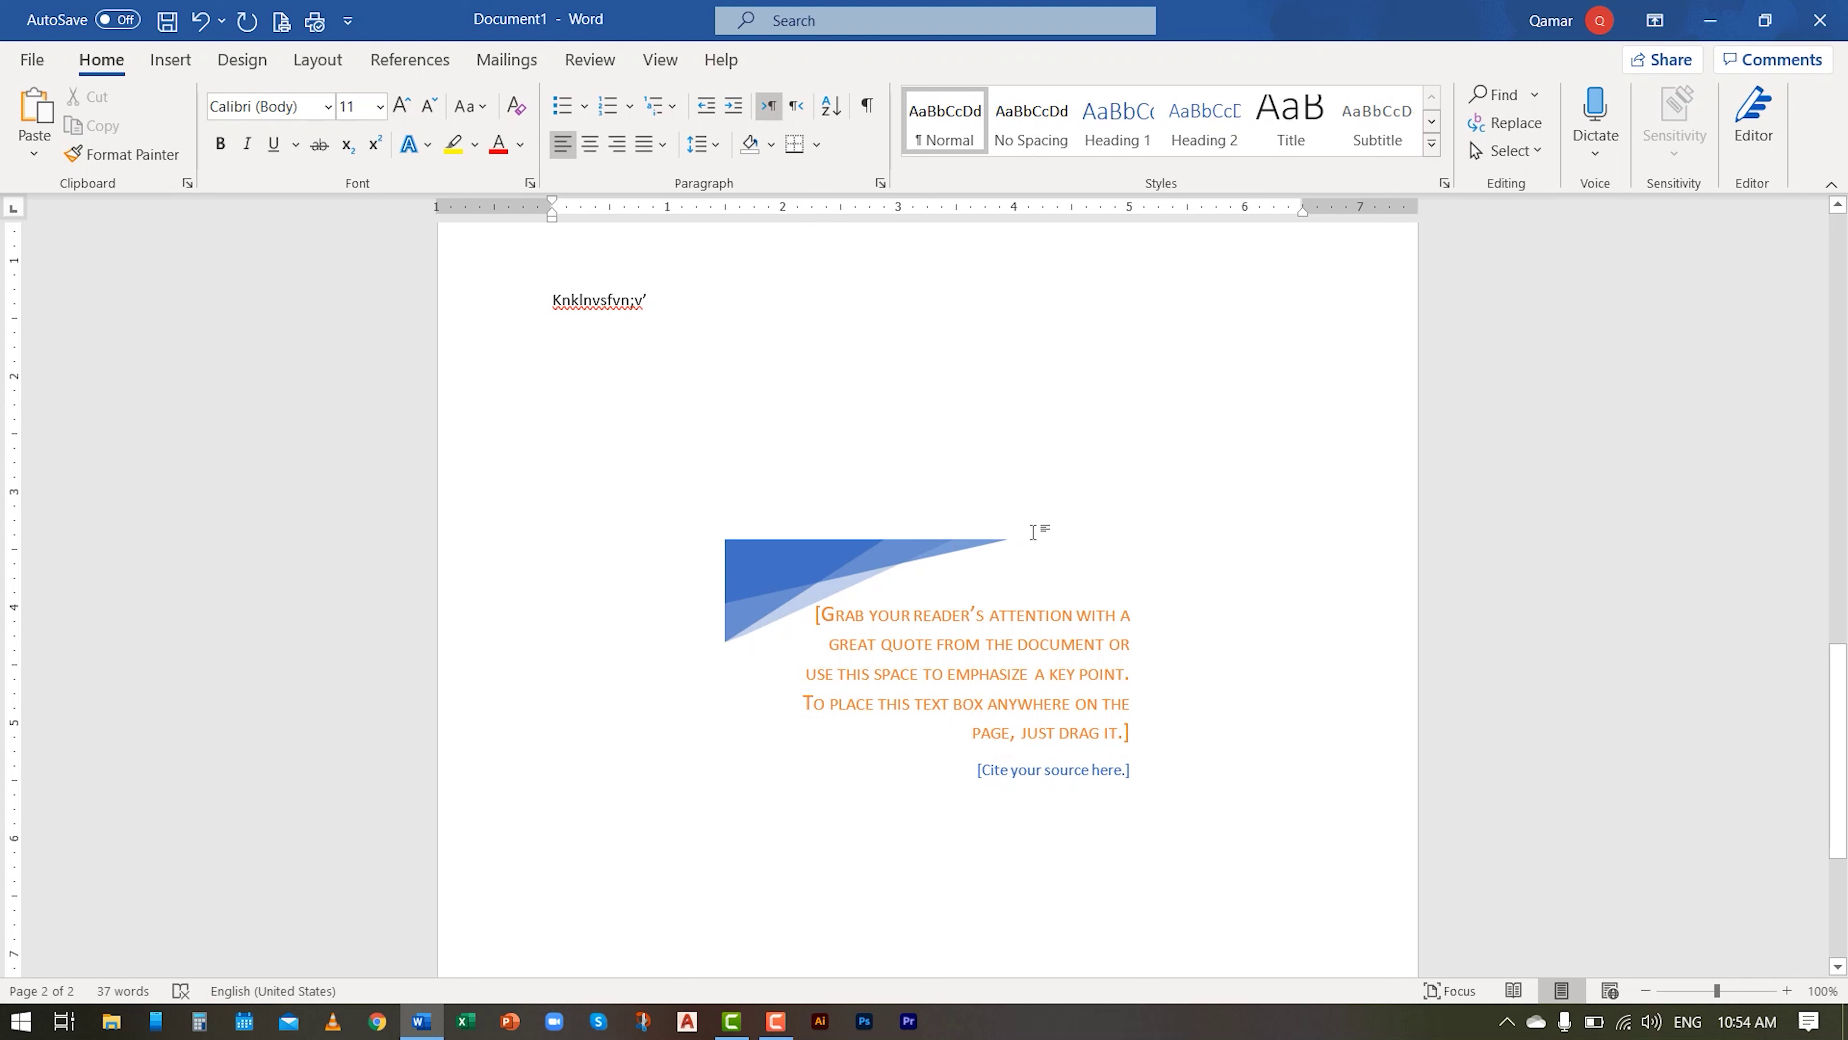
Step: Move the quote box to the top right, shrink it, and replace its quote with 'nsdmlcnsv'
click(1042, 543)
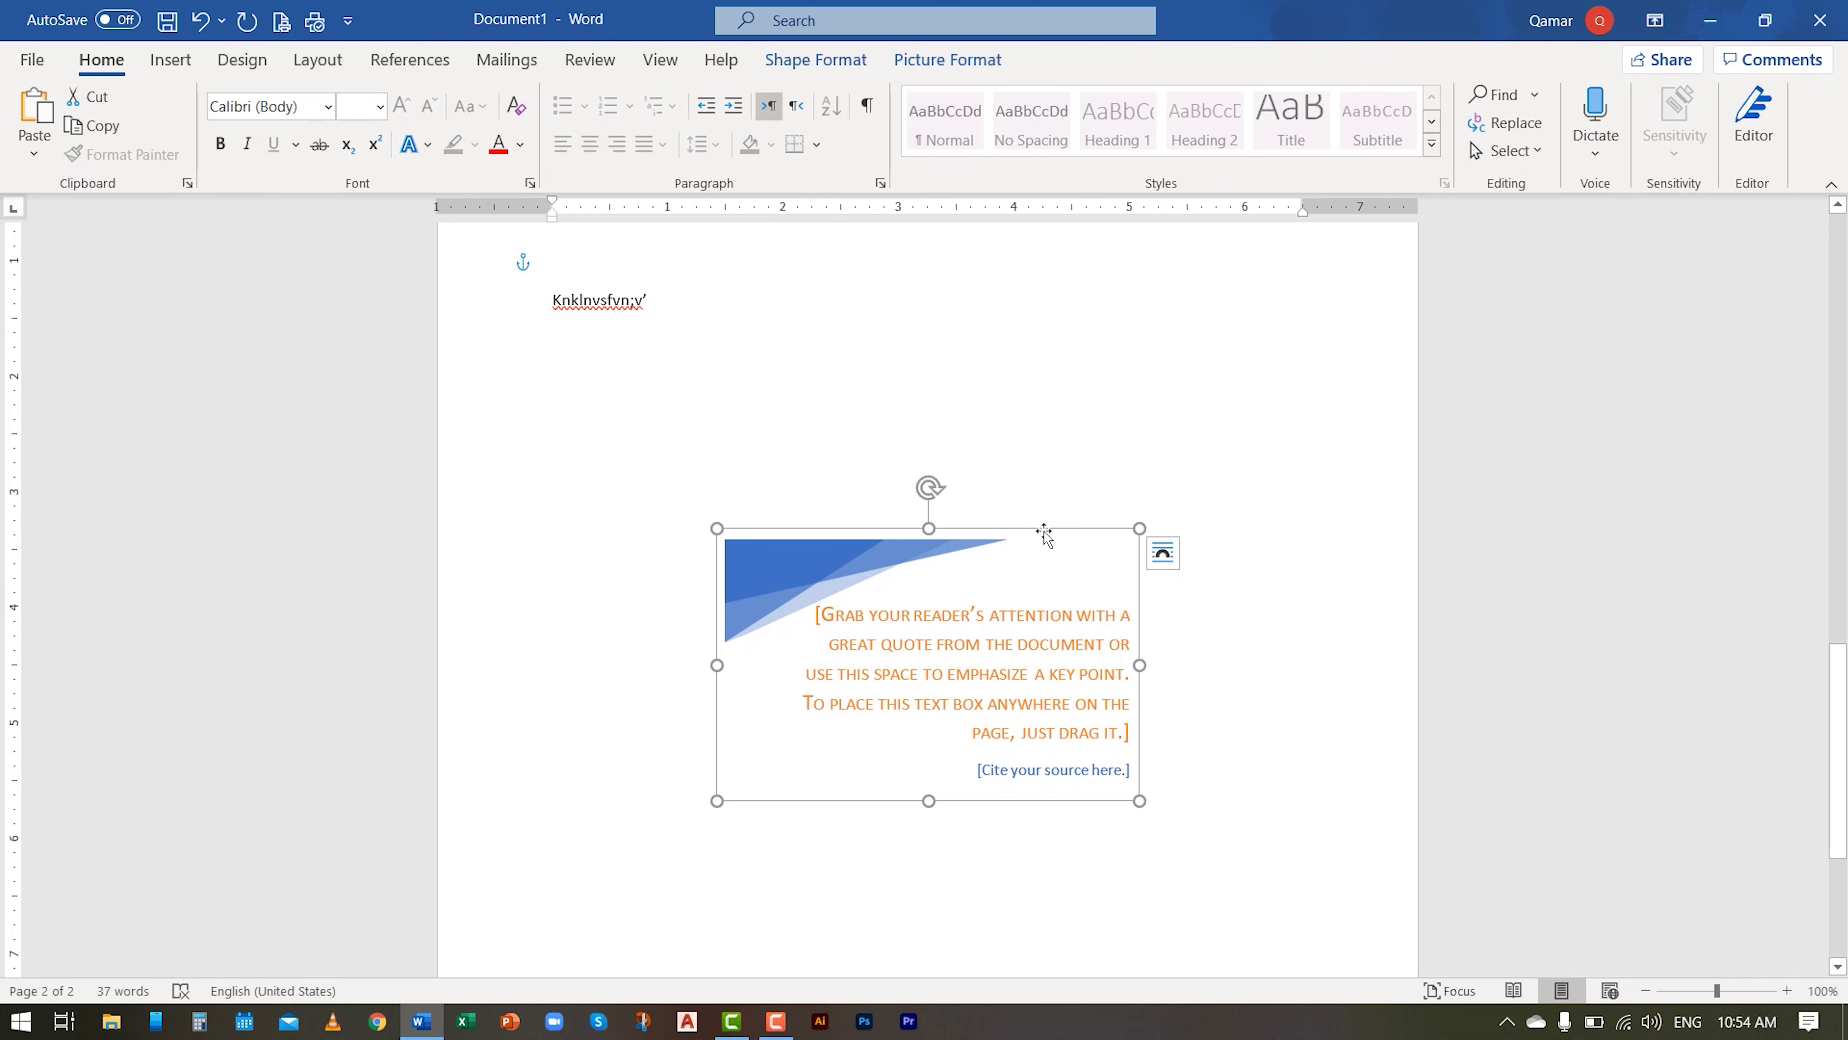
drag(1043, 535, 1153, 338)
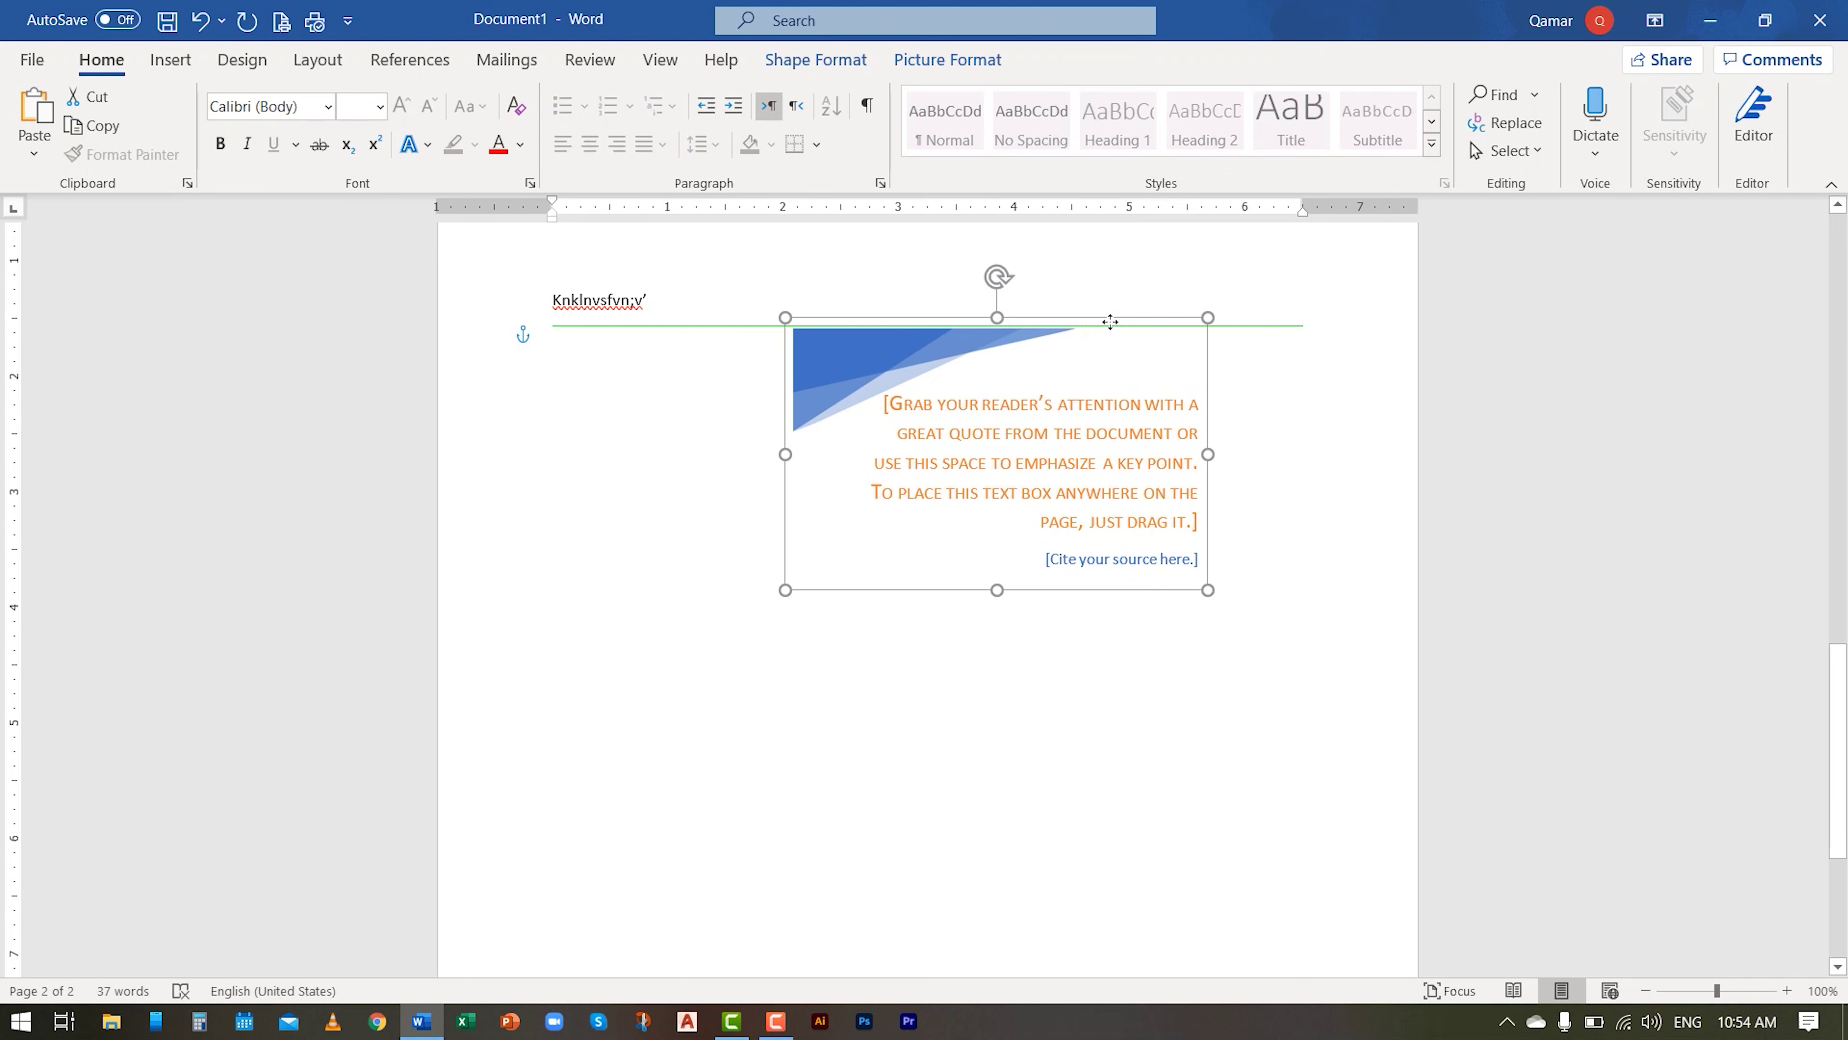
drag(1153, 338, 1280, 322)
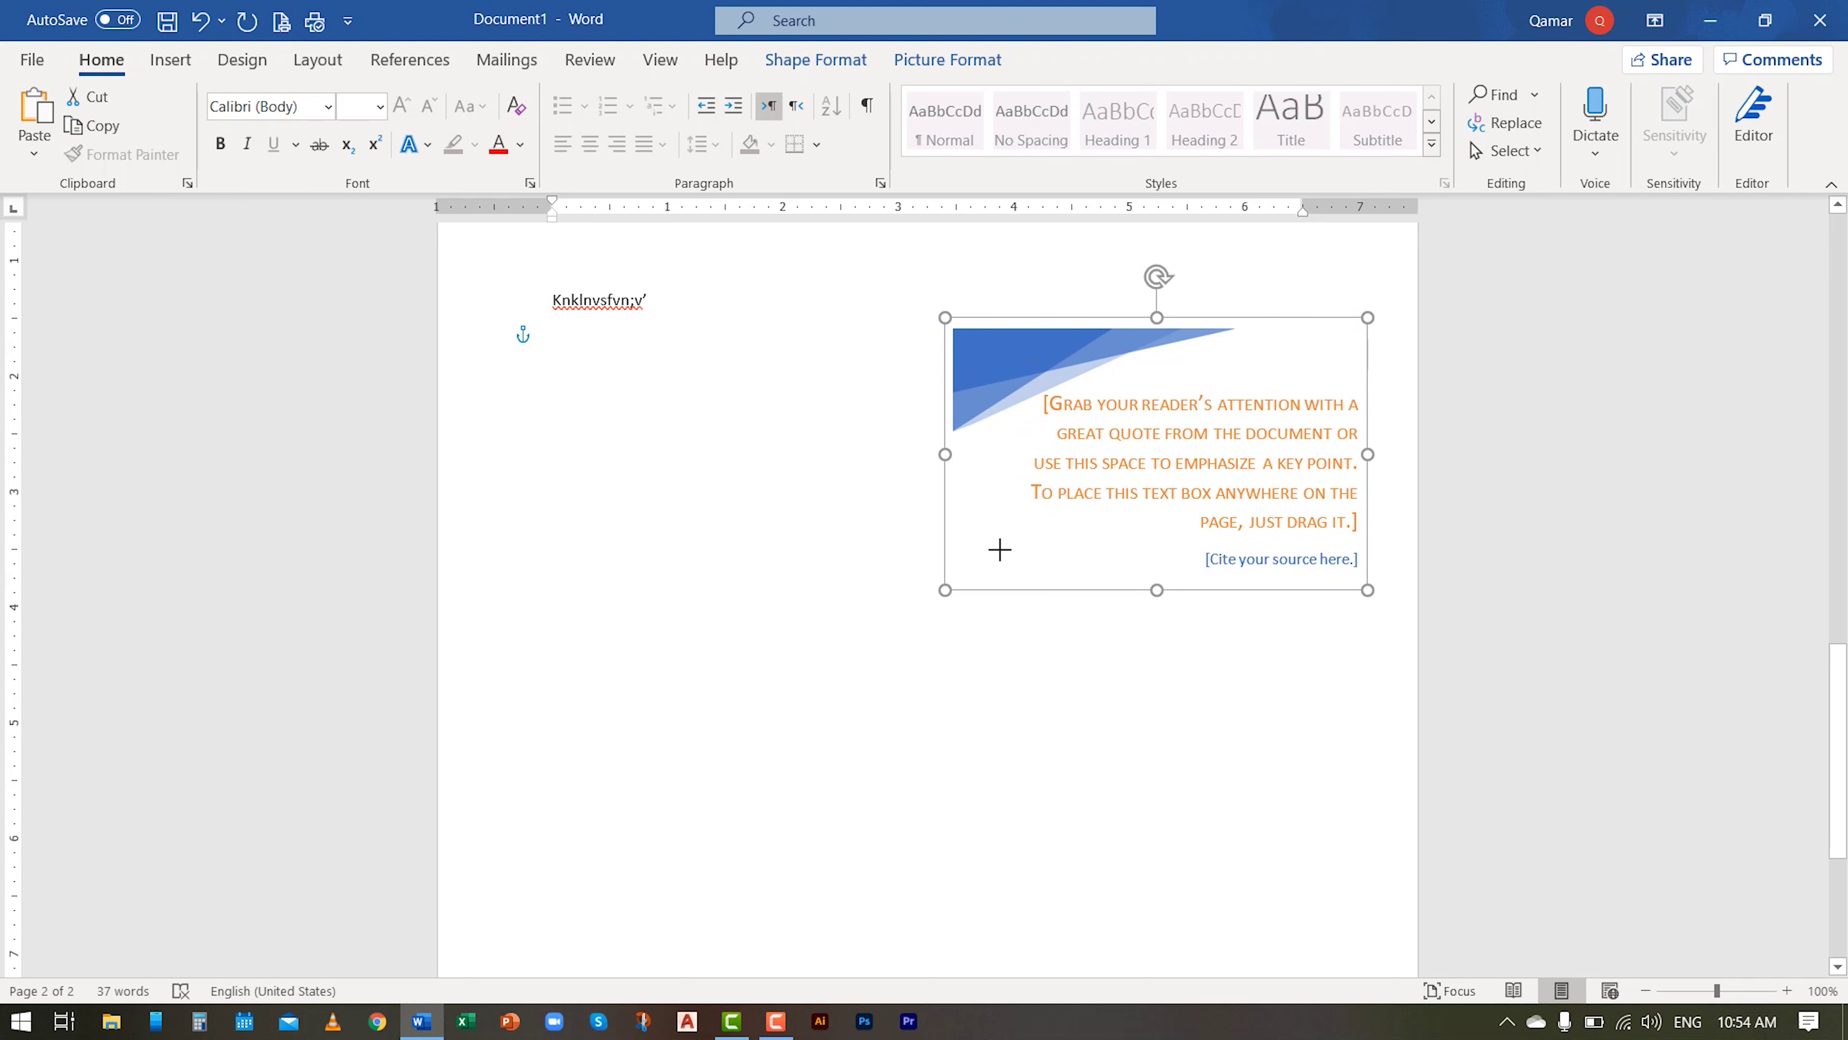
drag(946, 590, 1077, 557)
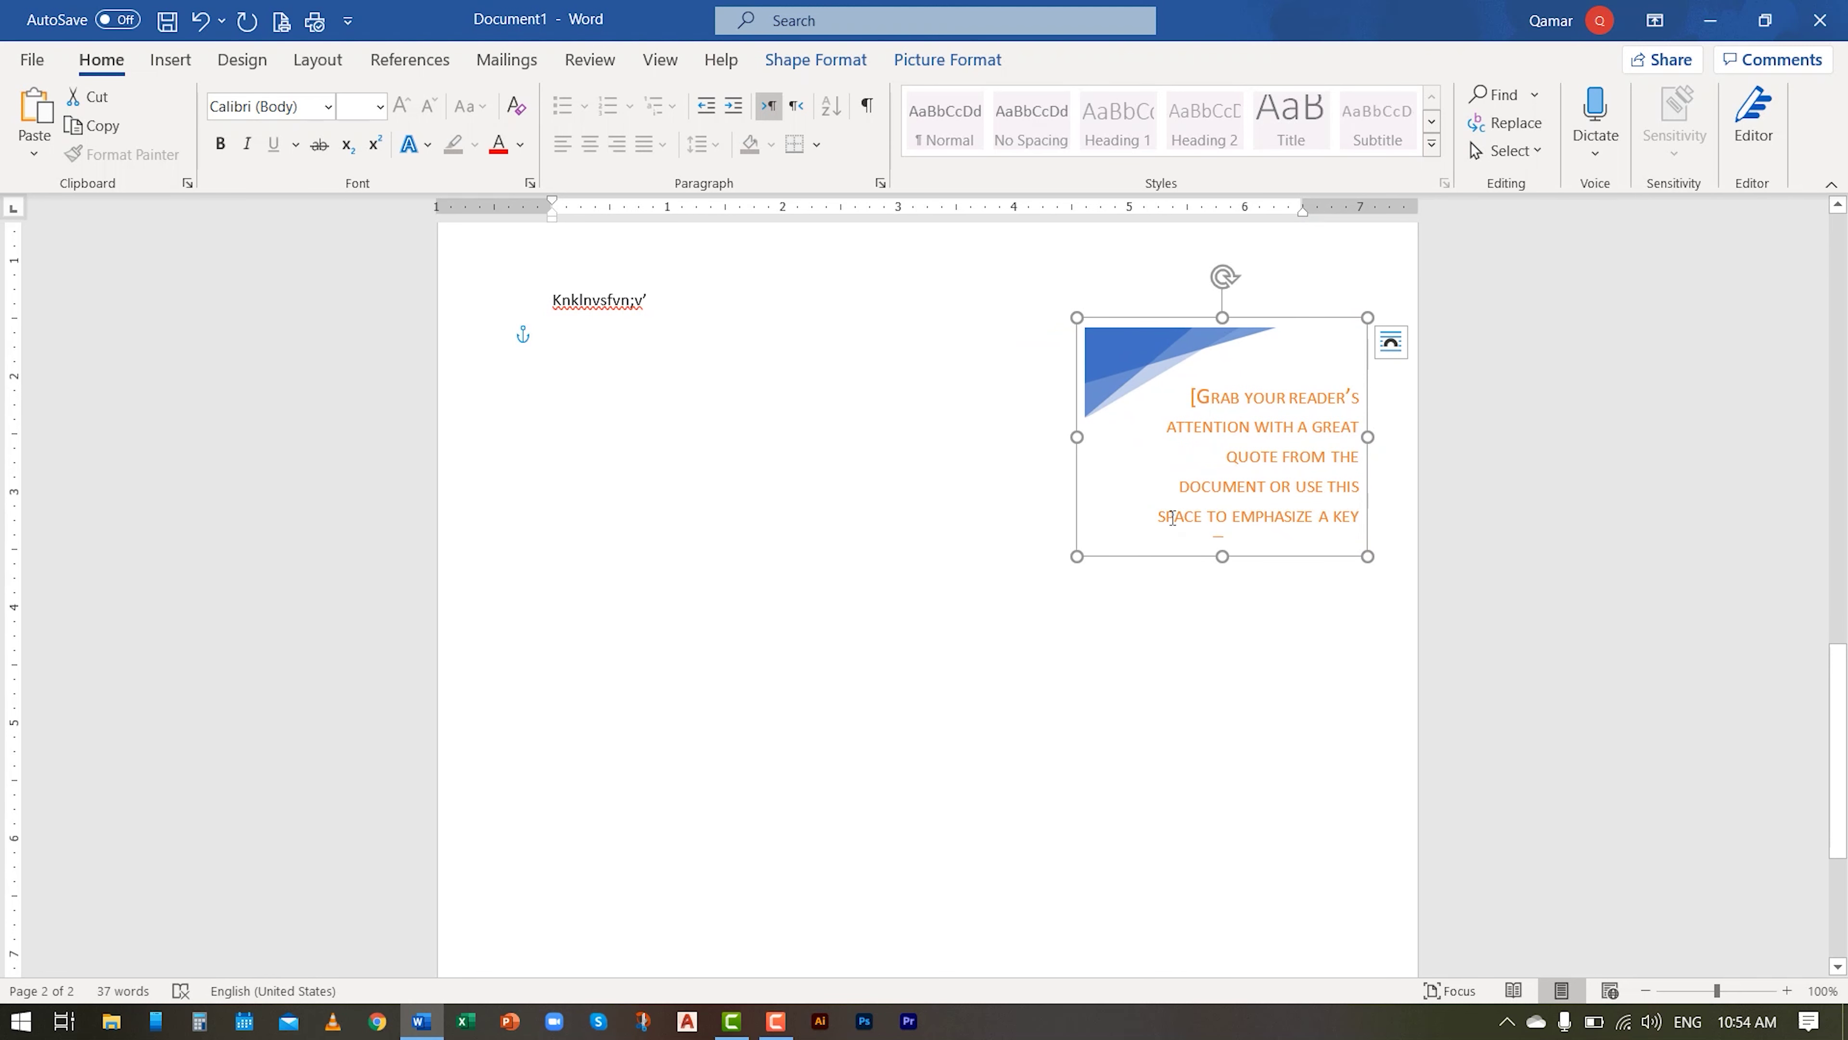
triple_click(1258, 510)
text(nsdmlcnsv)
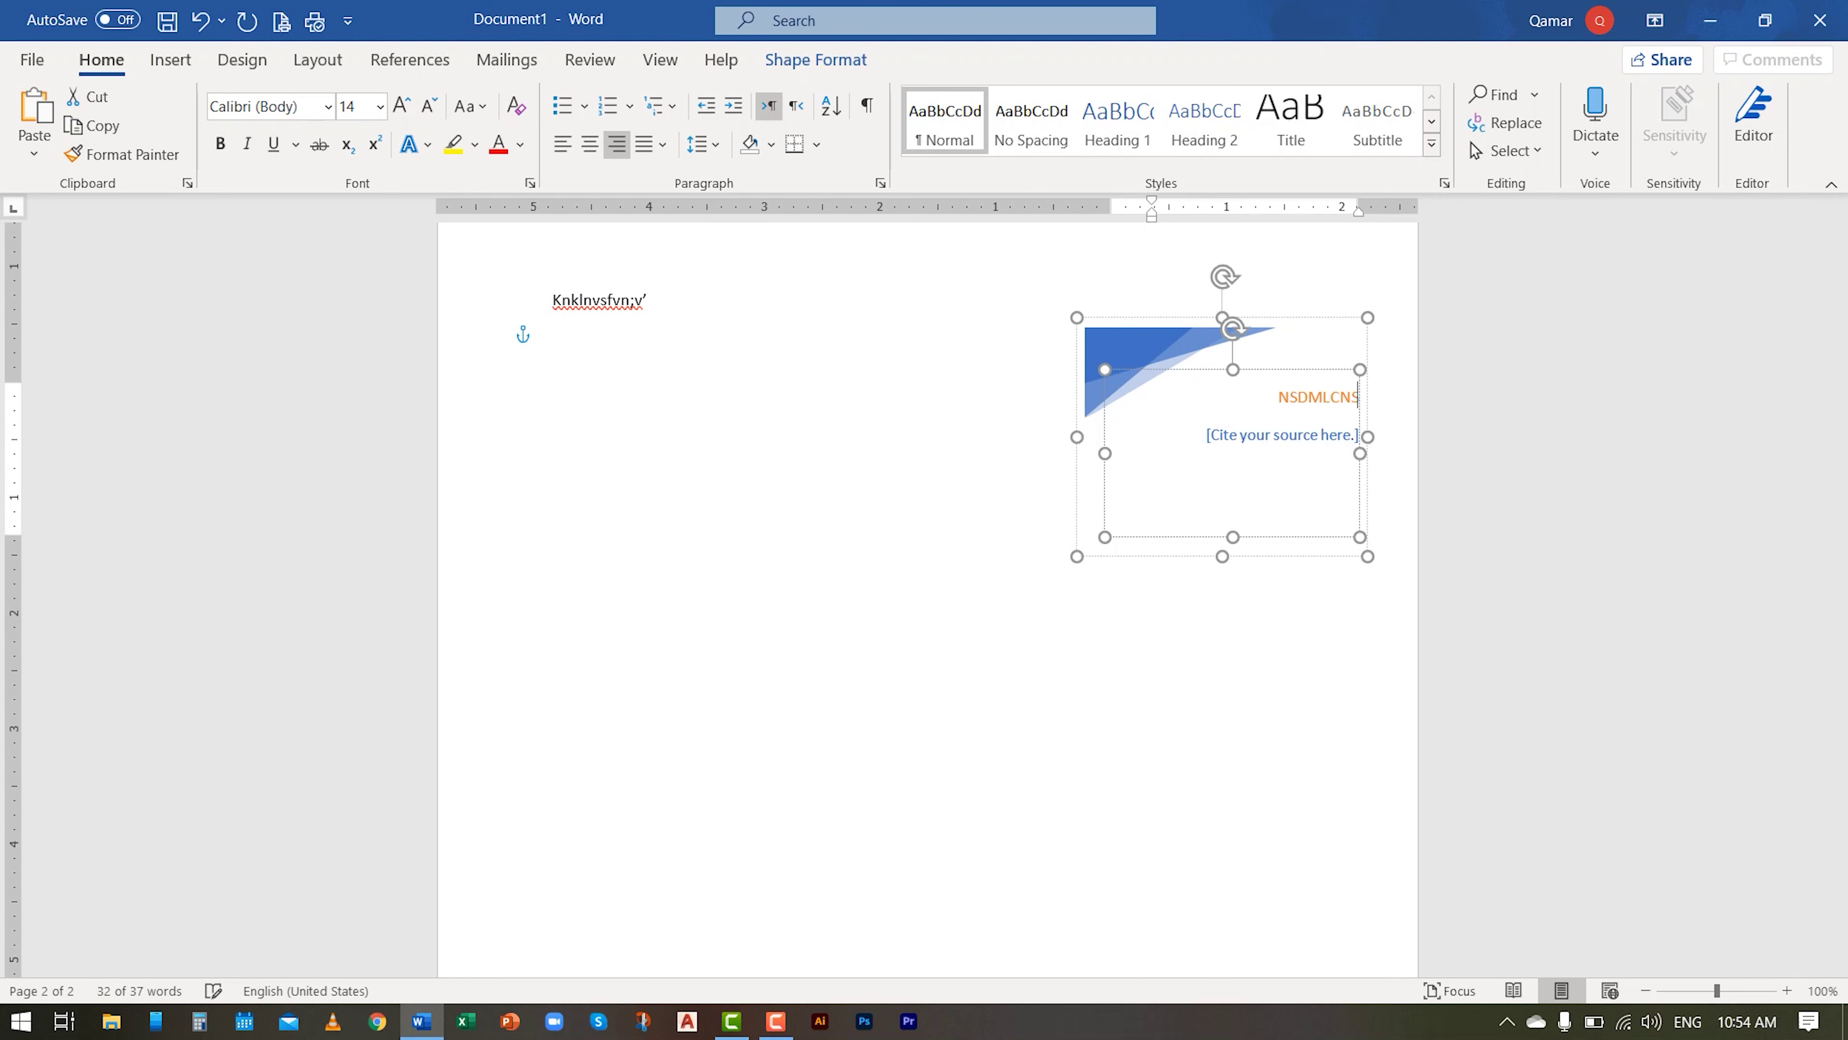
click(975, 668)
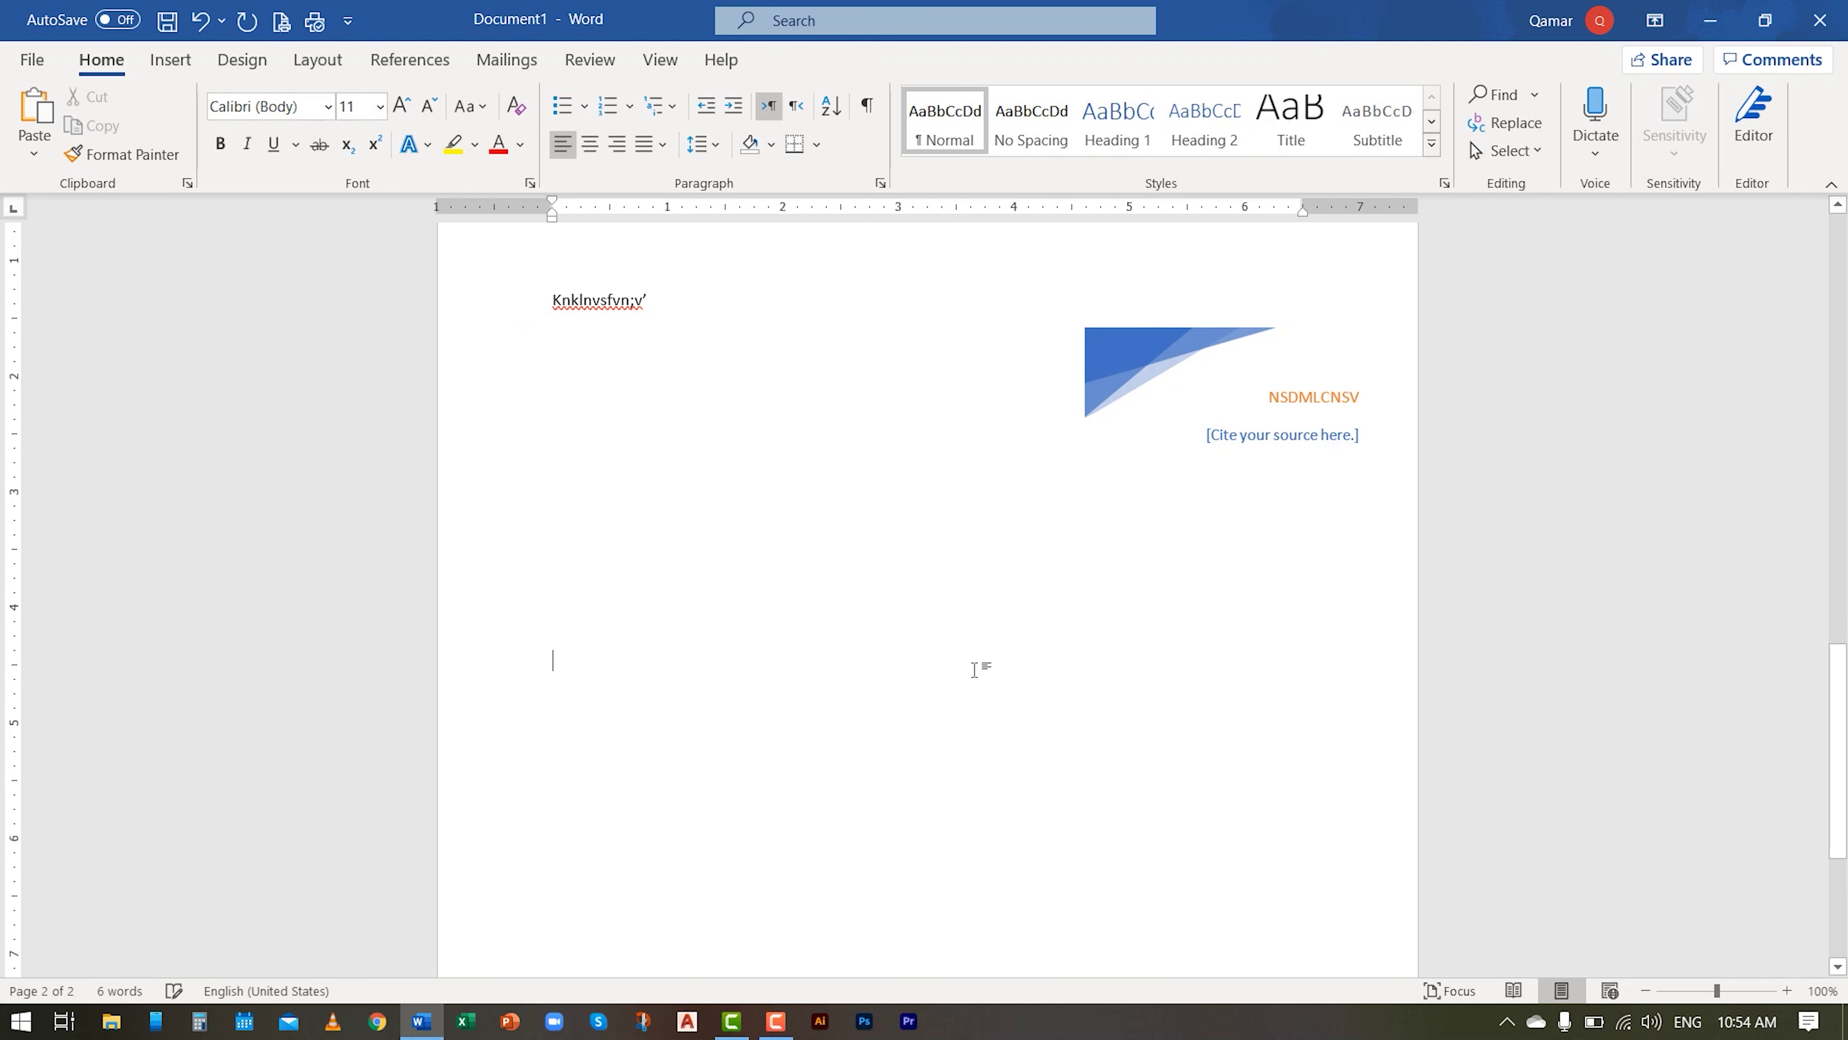
Step: Browse the Text Box and Quick Parts galleries, then bring up the WordArt styles
click(156, 76)
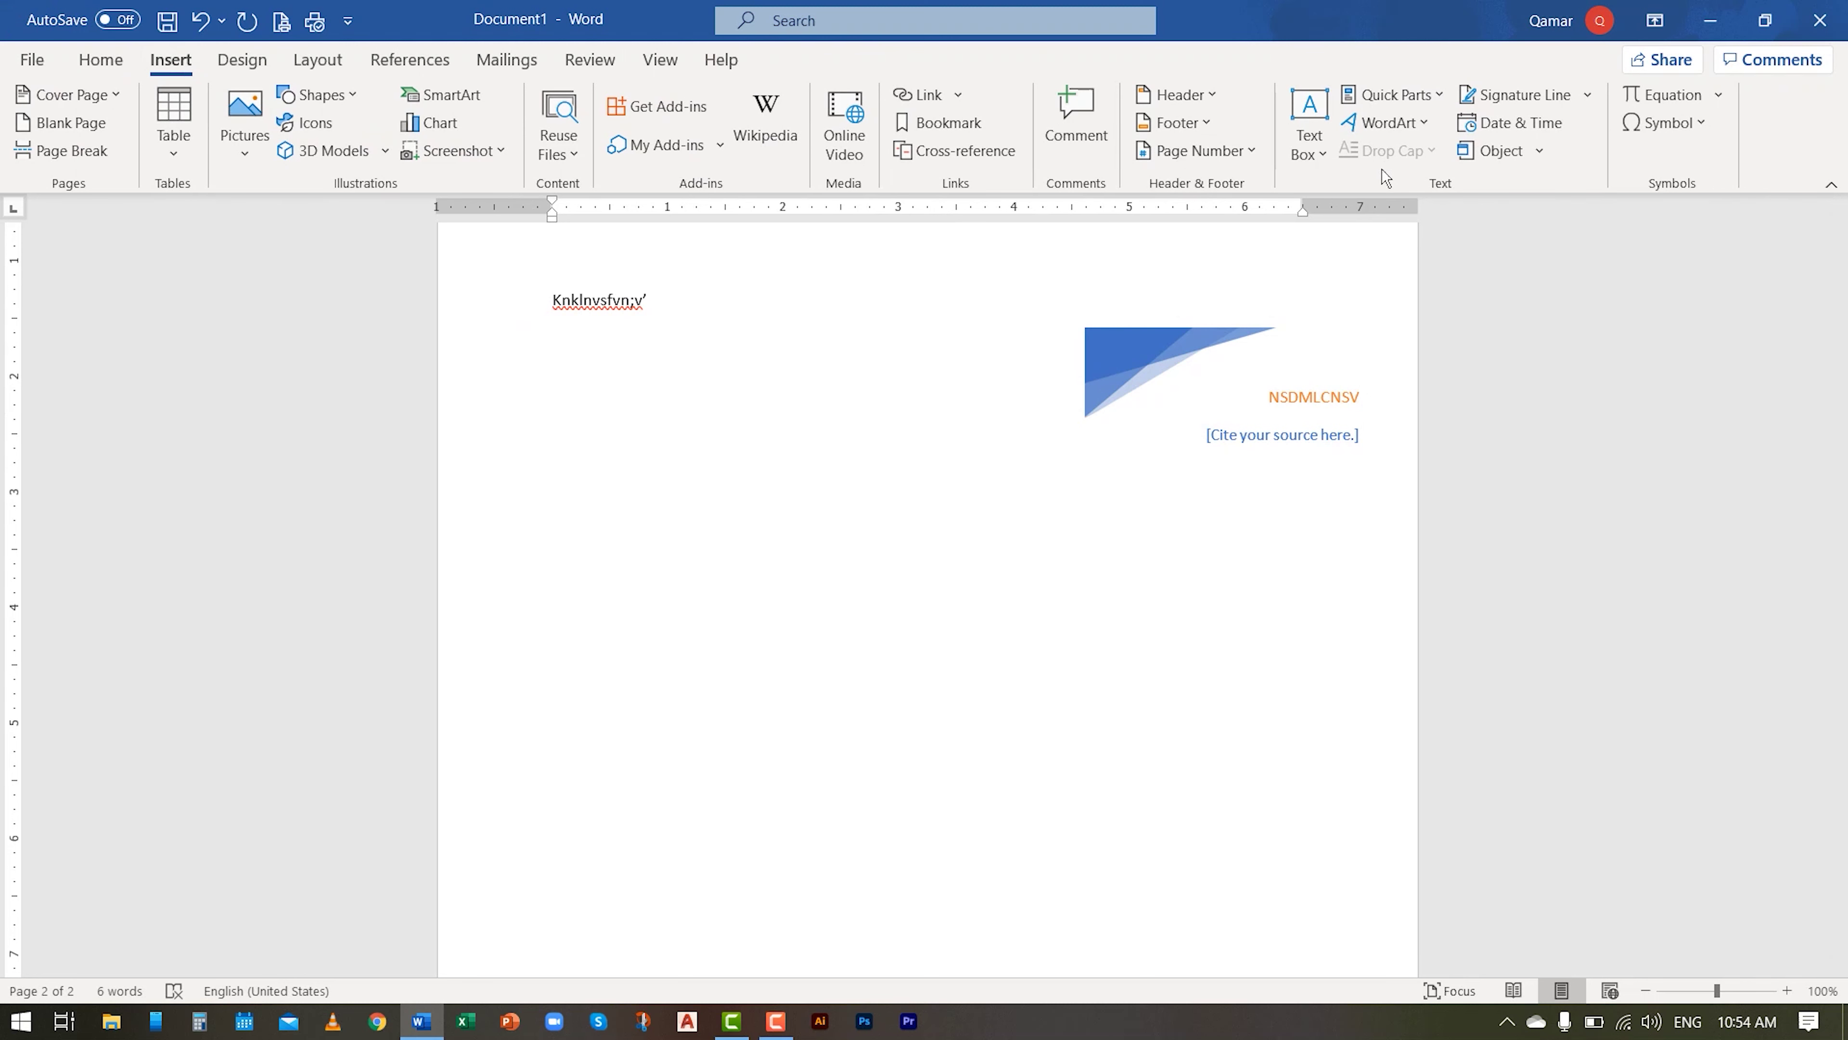
click(1322, 156)
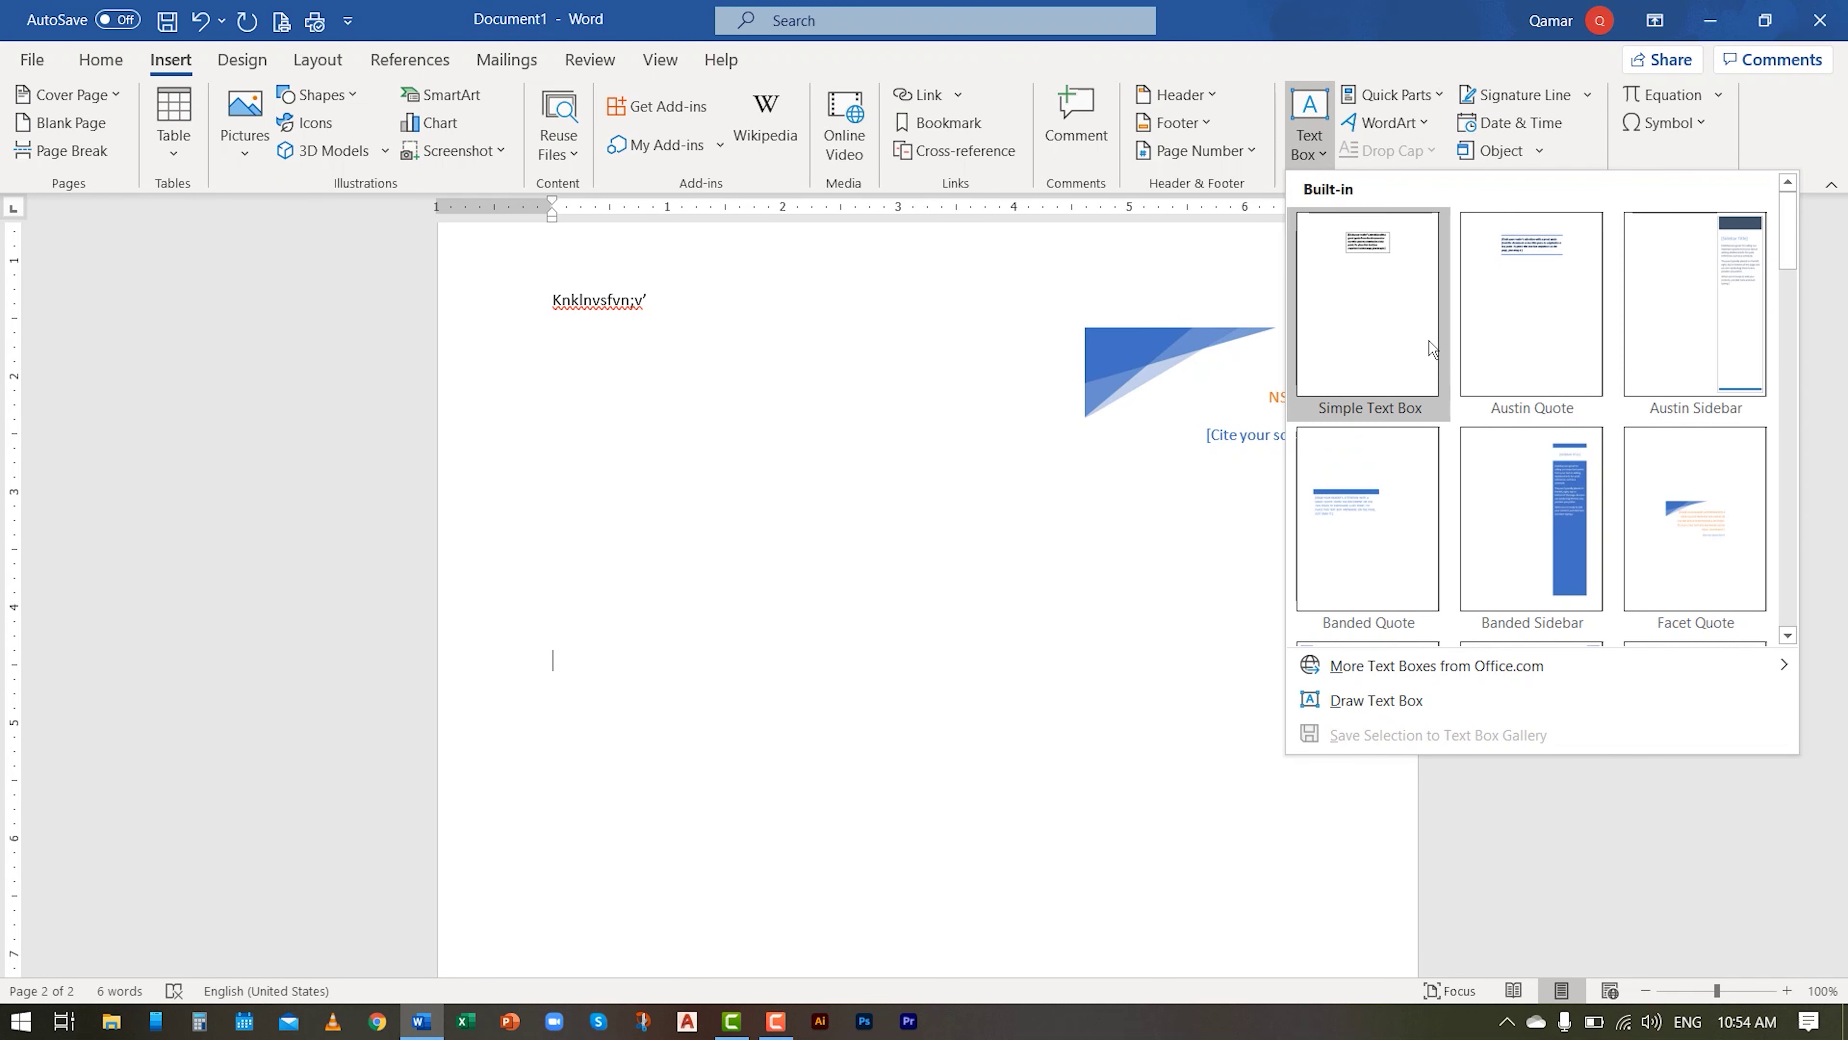
scroll(1466, 524, down, 5)
scroll(1466, 526, up, 5)
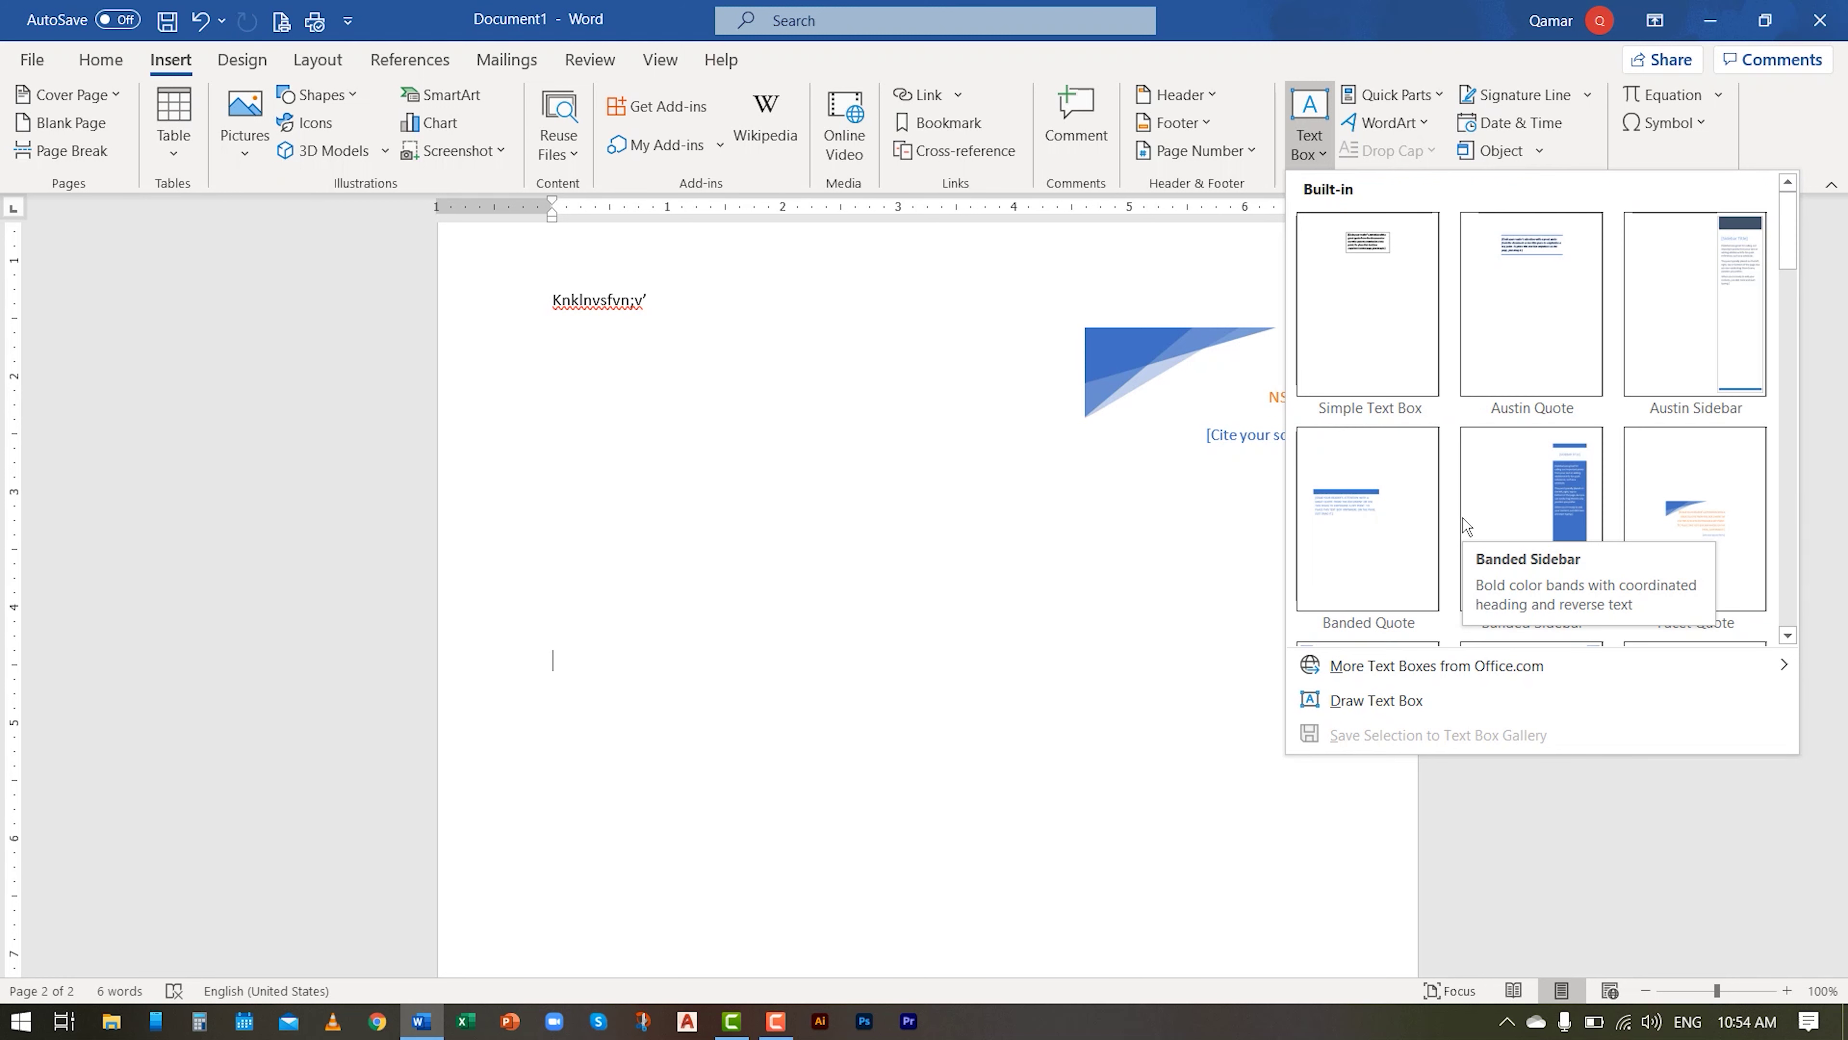
click(1191, 474)
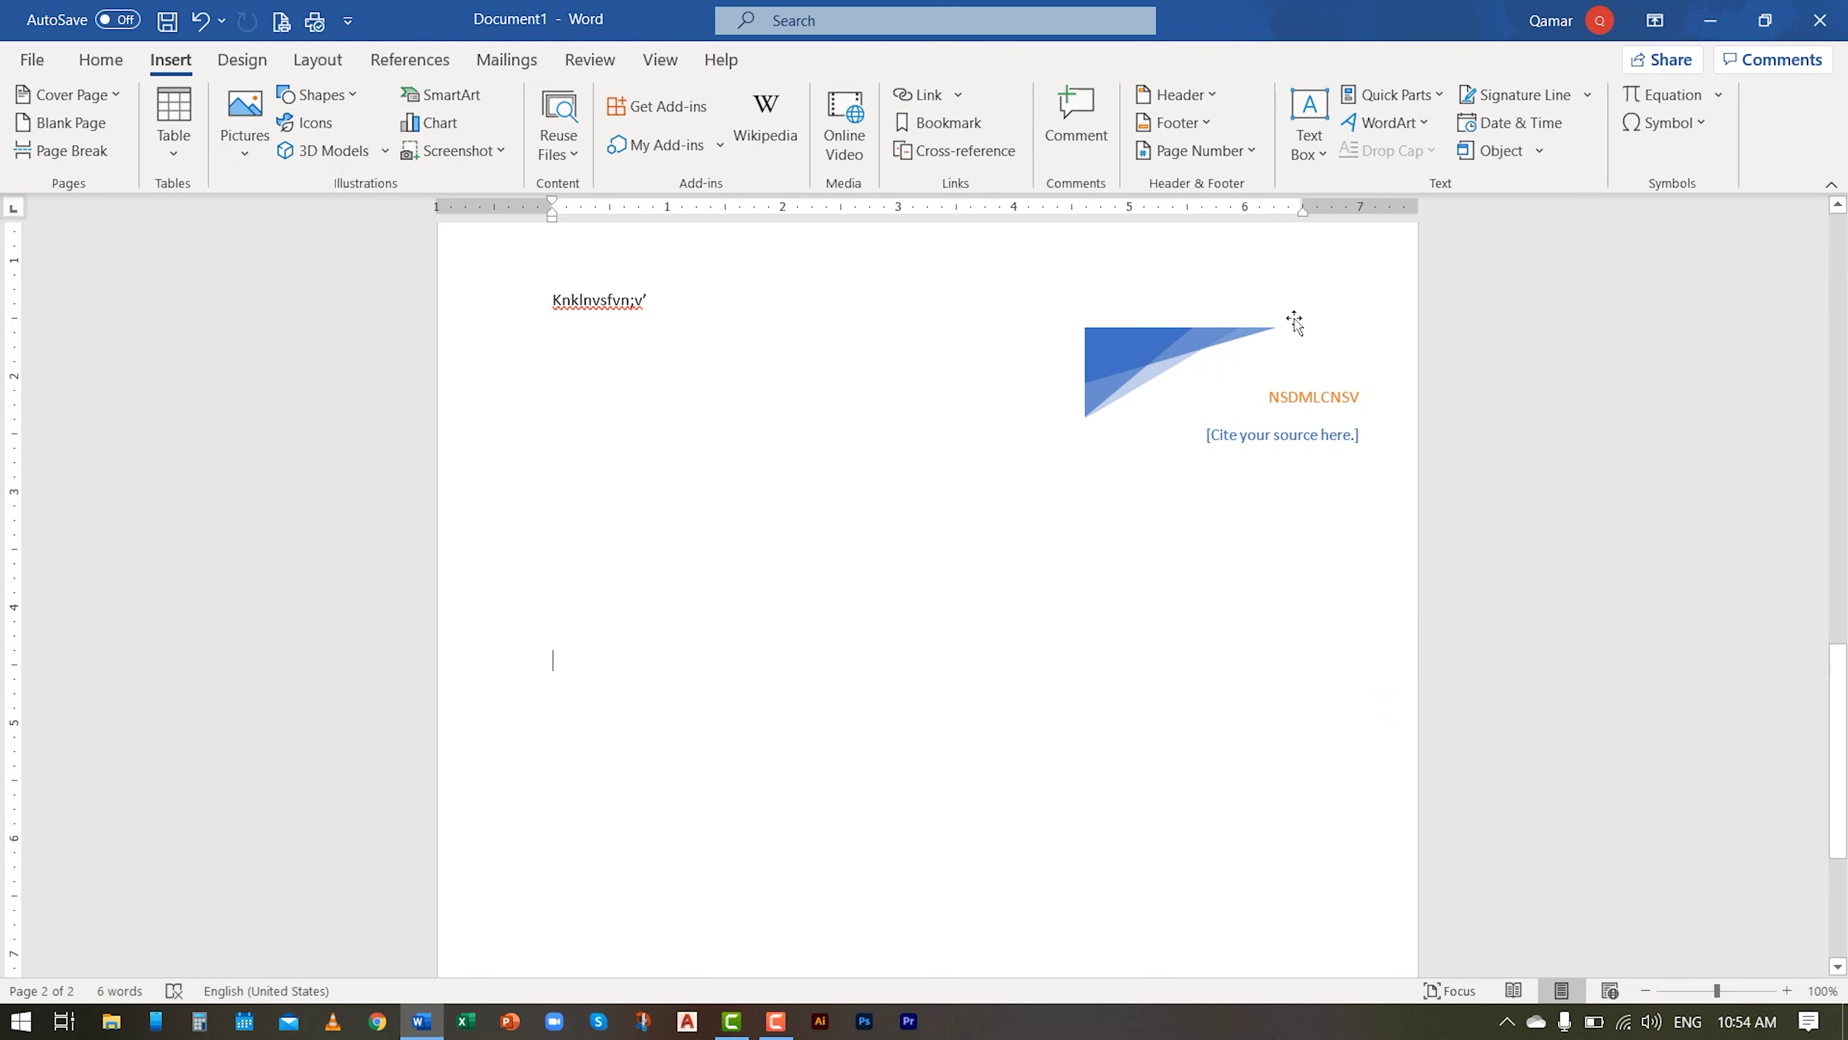
click(1423, 101)
click(1423, 101)
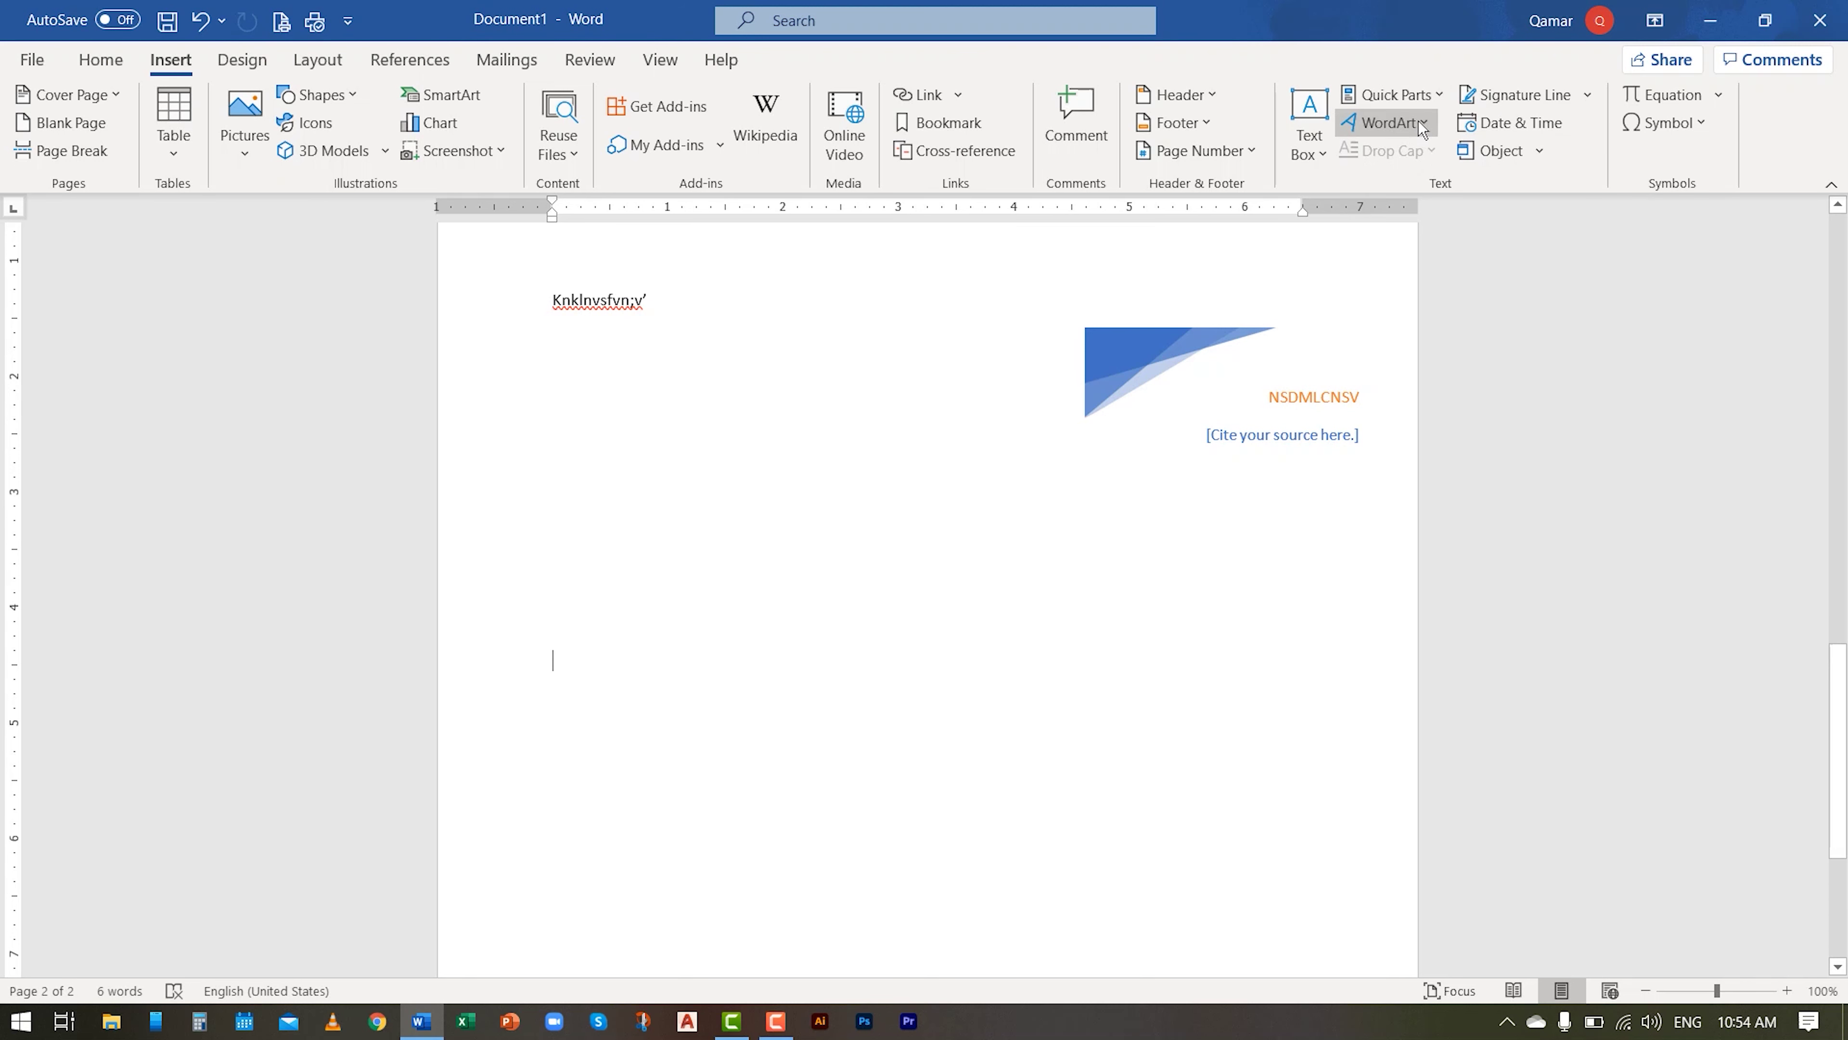
click(1418, 120)
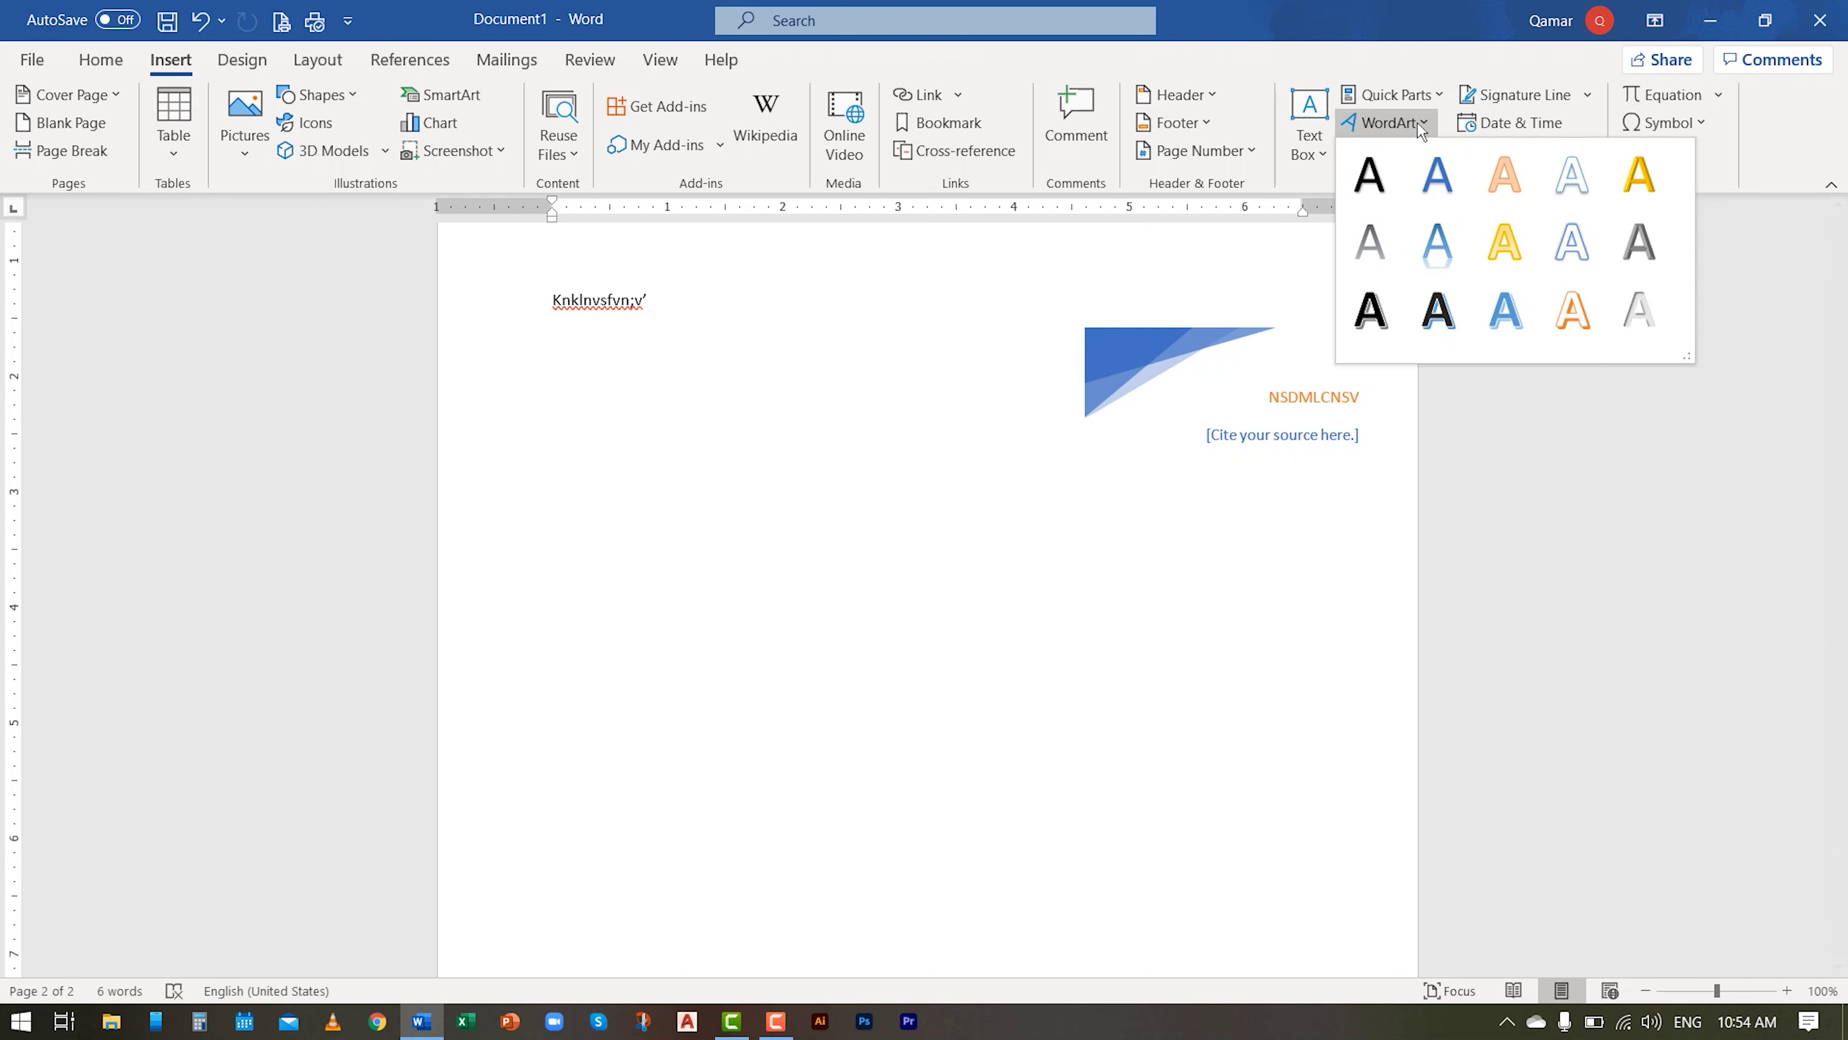
Step: Insert a blue shadowed WordArt reading 'Computer' and widen its box to 4.73 inches
click(1478, 318)
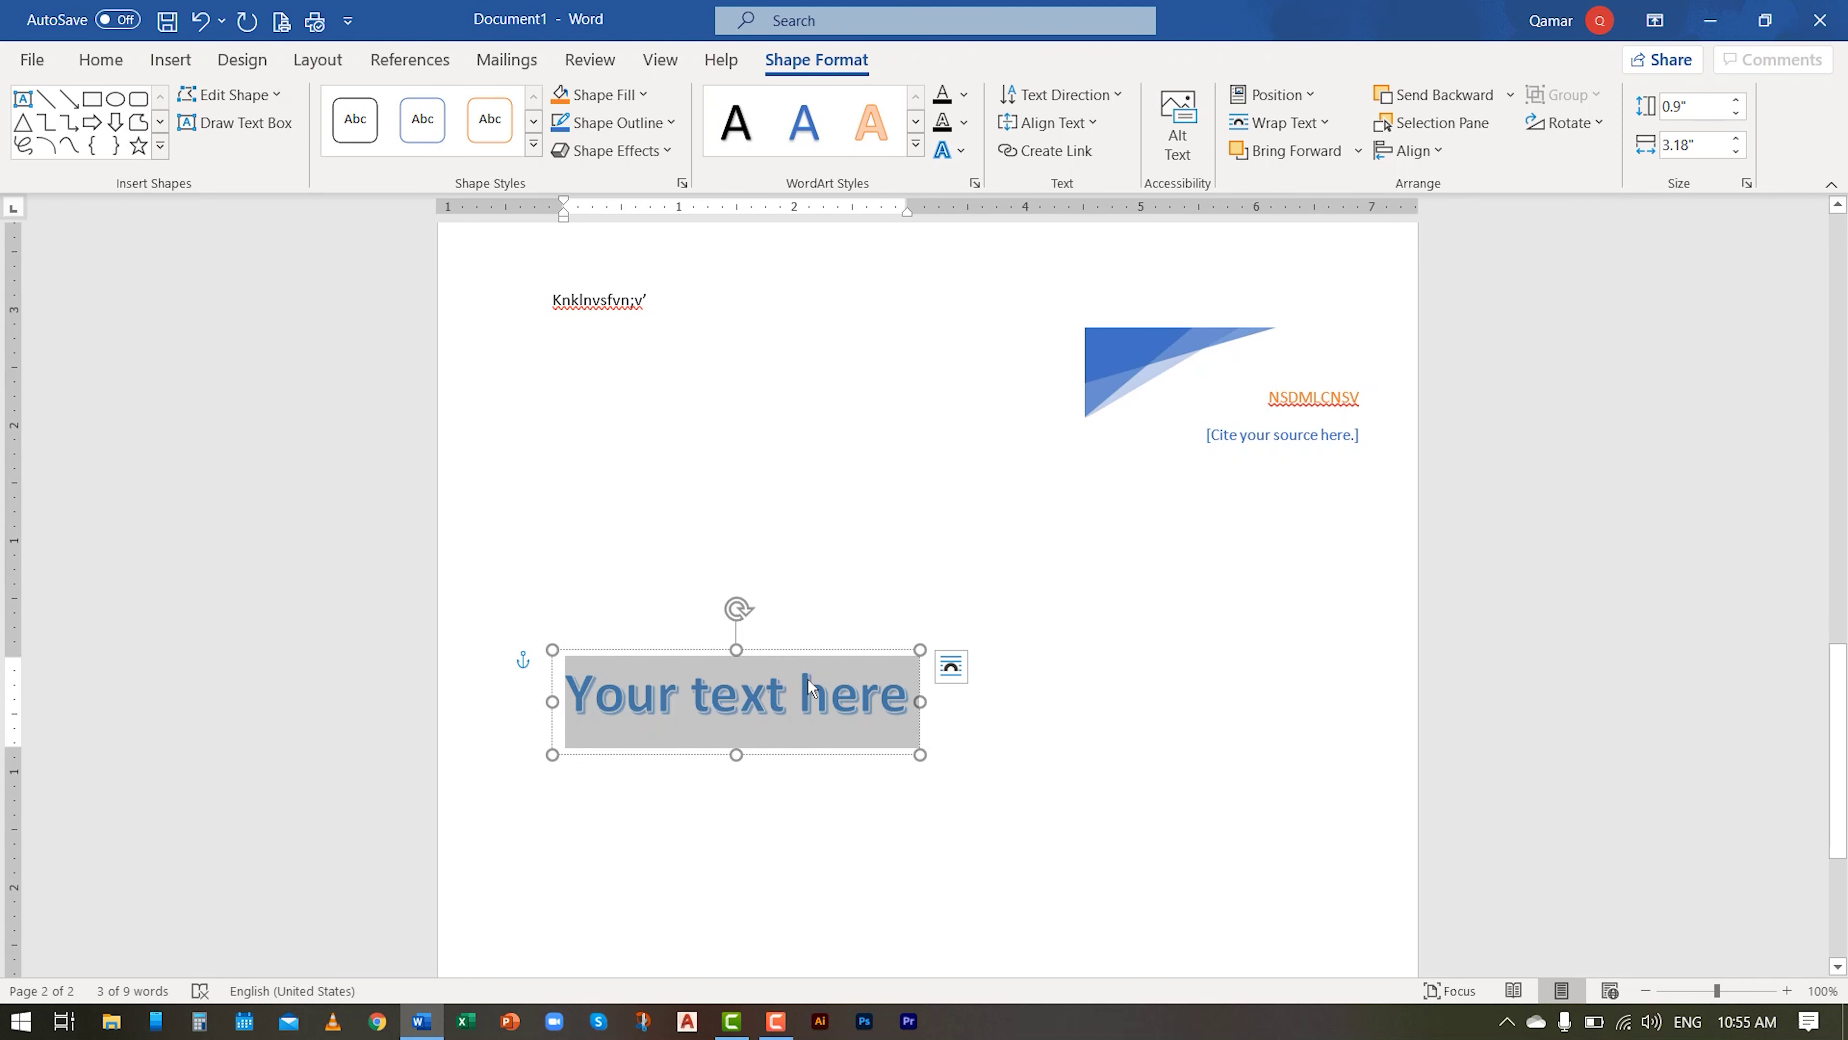
text(Com)
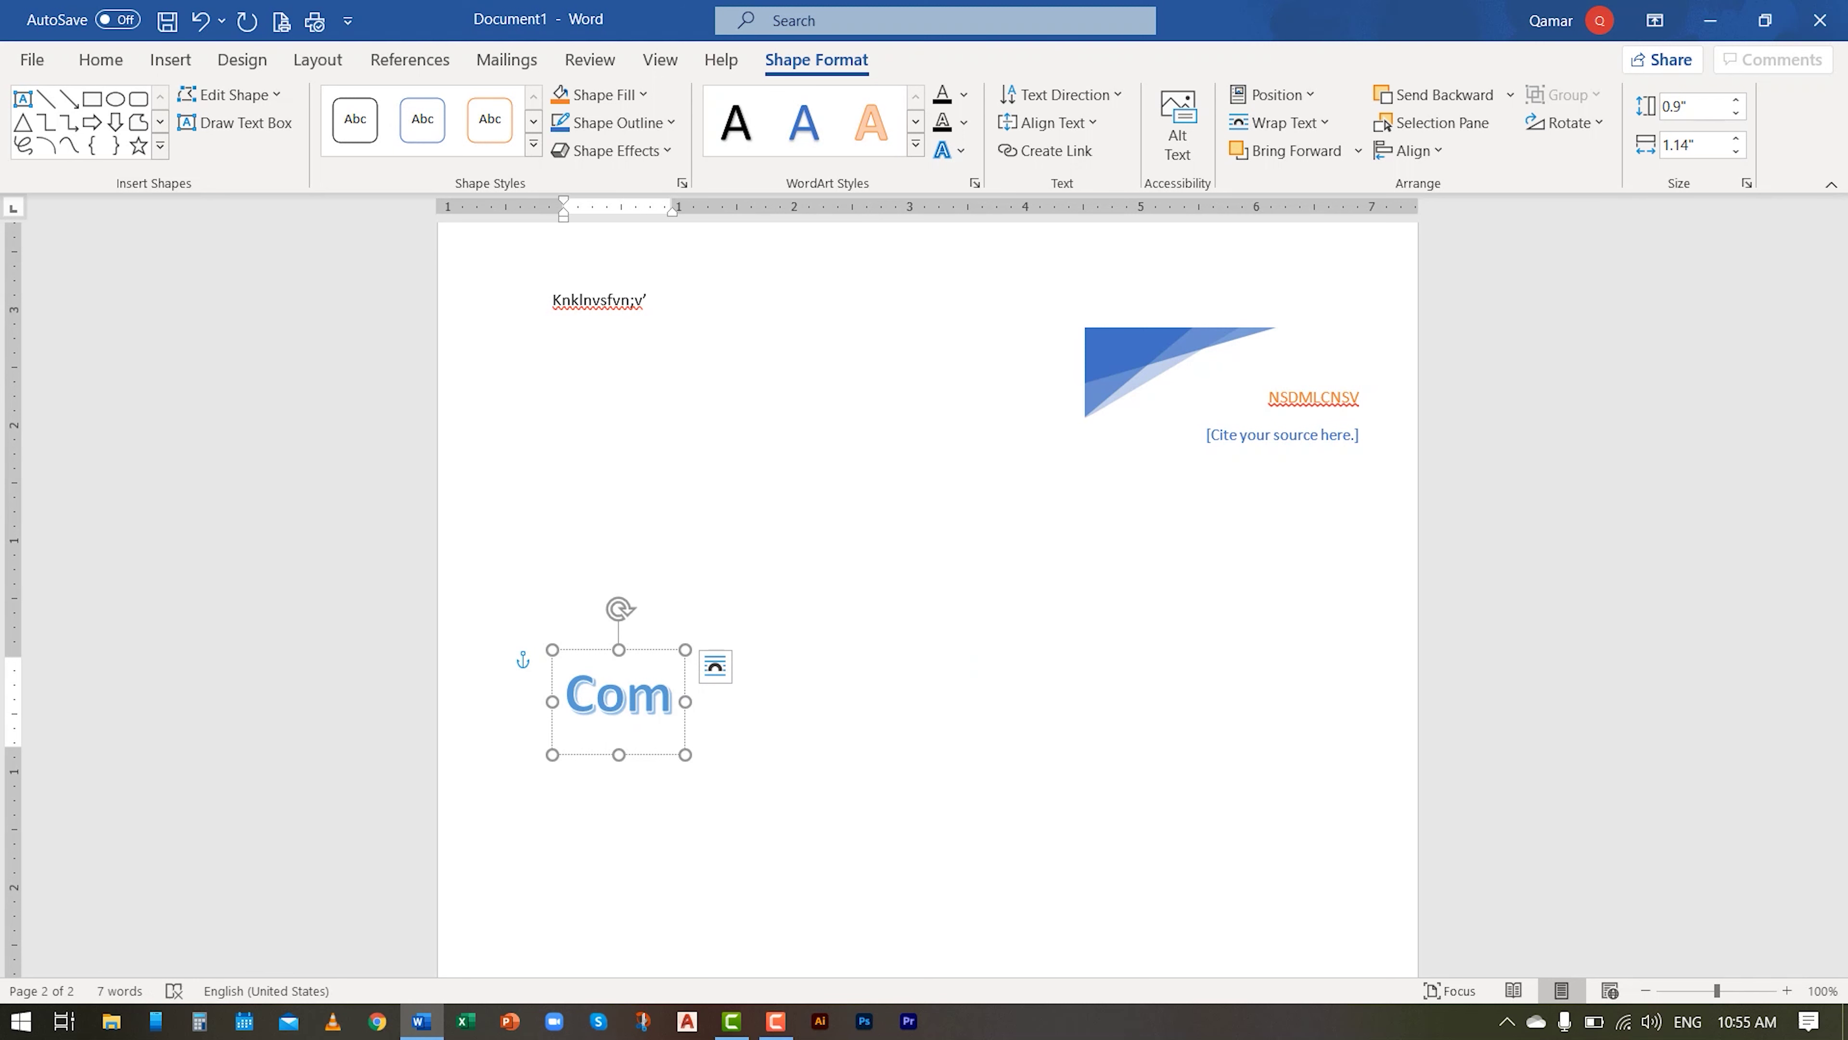
text(puter)
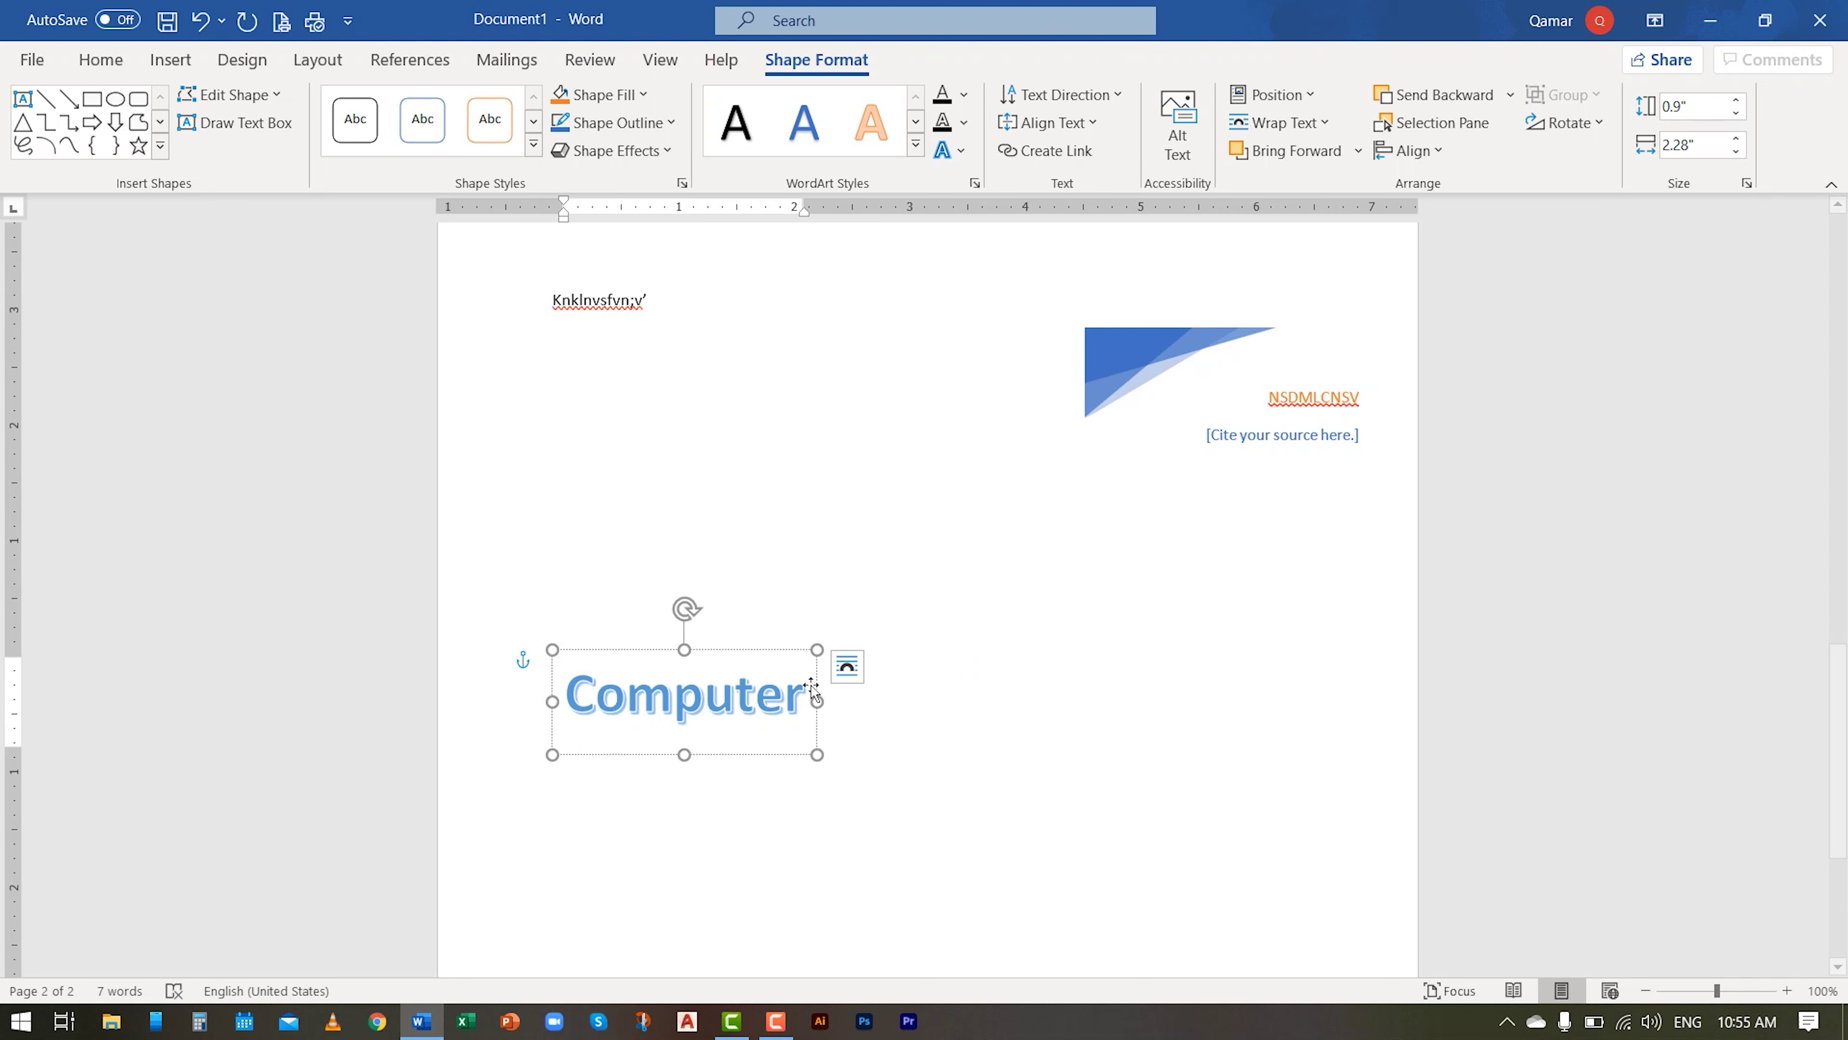
click(853, 737)
mouse_move(766, 694)
mouse_down()
mouse_move(815, 747)
mouse_move(1100, 786)
mouse_up()
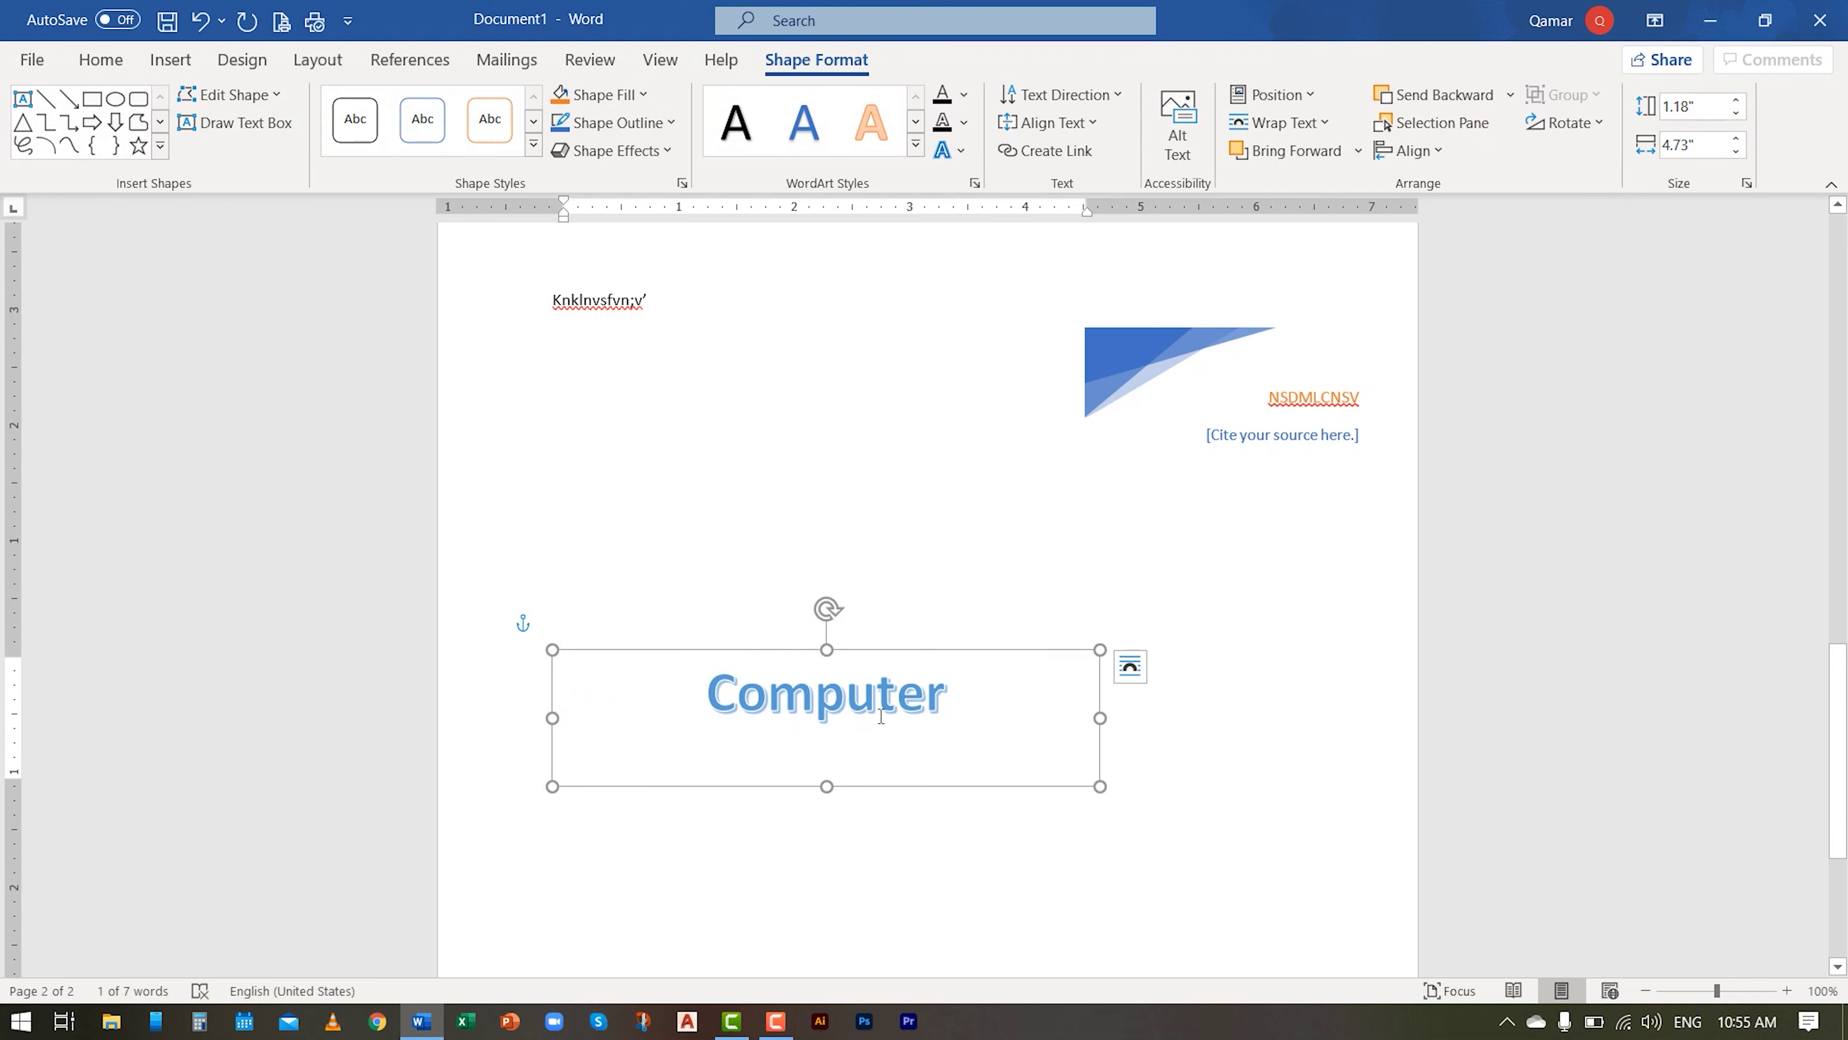
triple_click(880, 716)
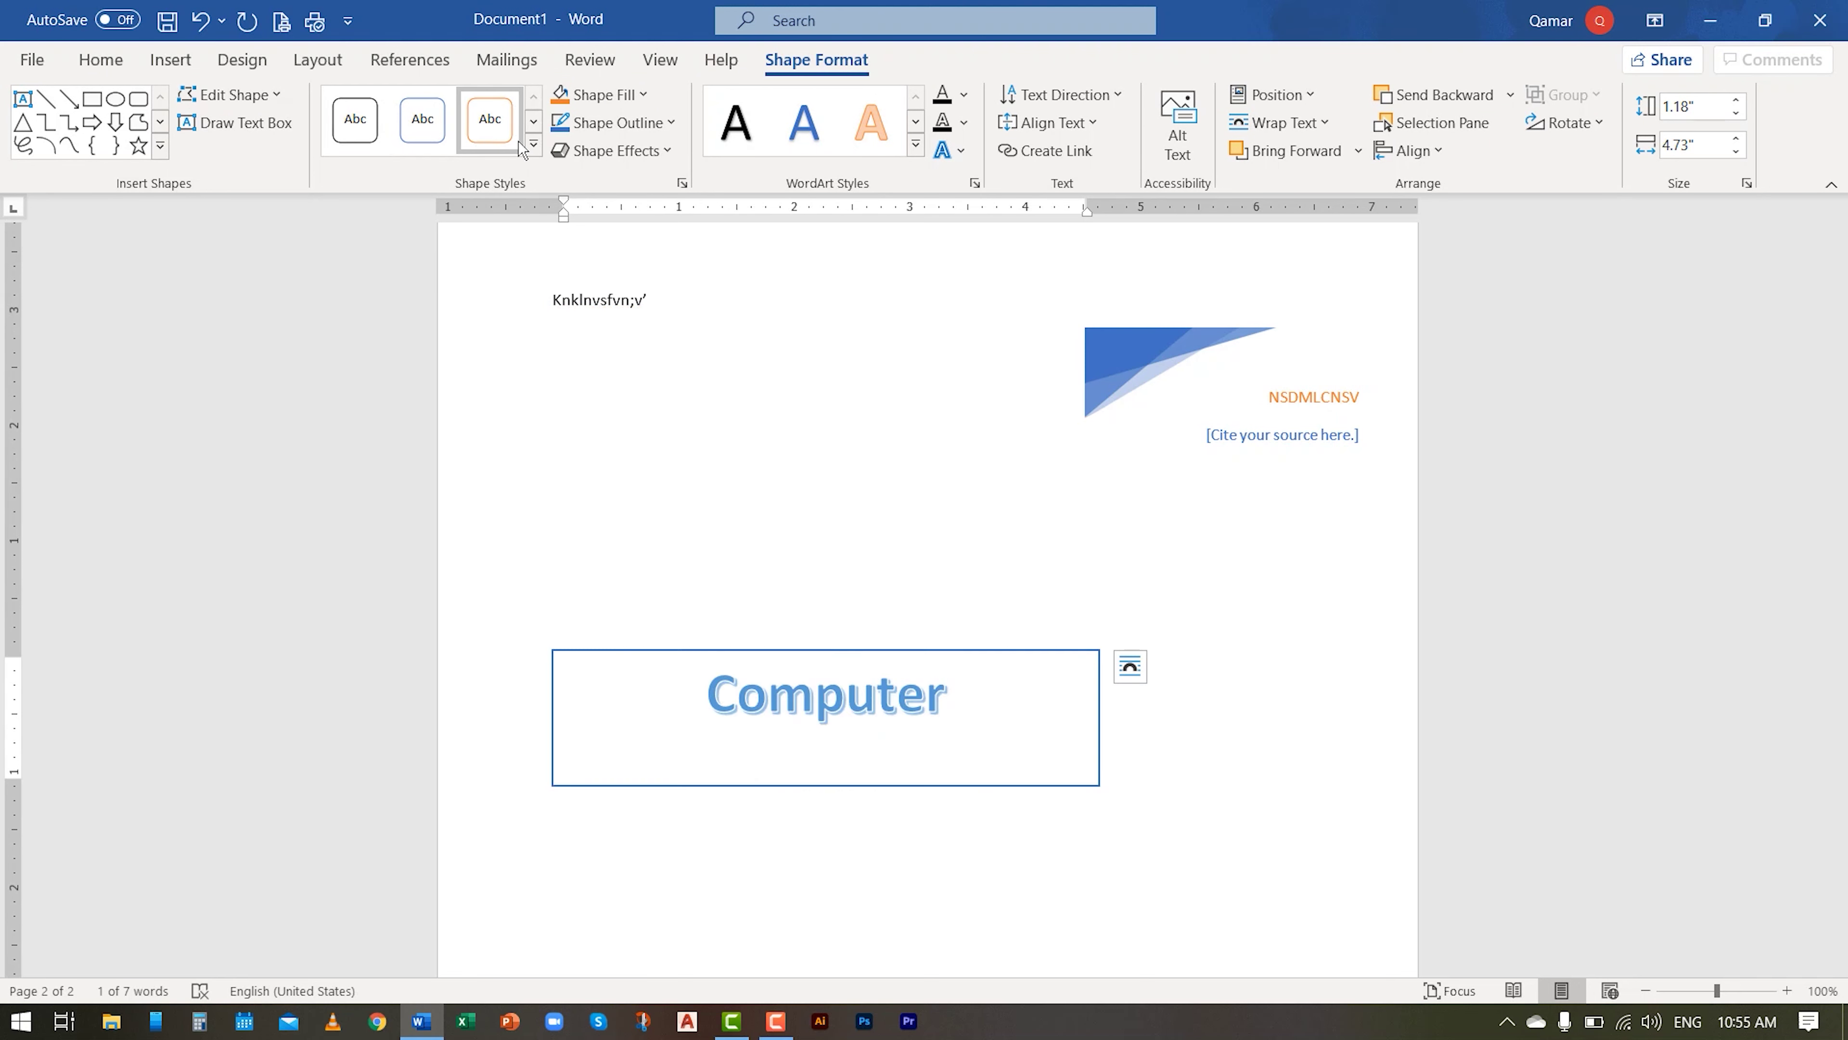
Step: Fill the Computer WordArt box with the light-blue From Center radial gradient
click(534, 145)
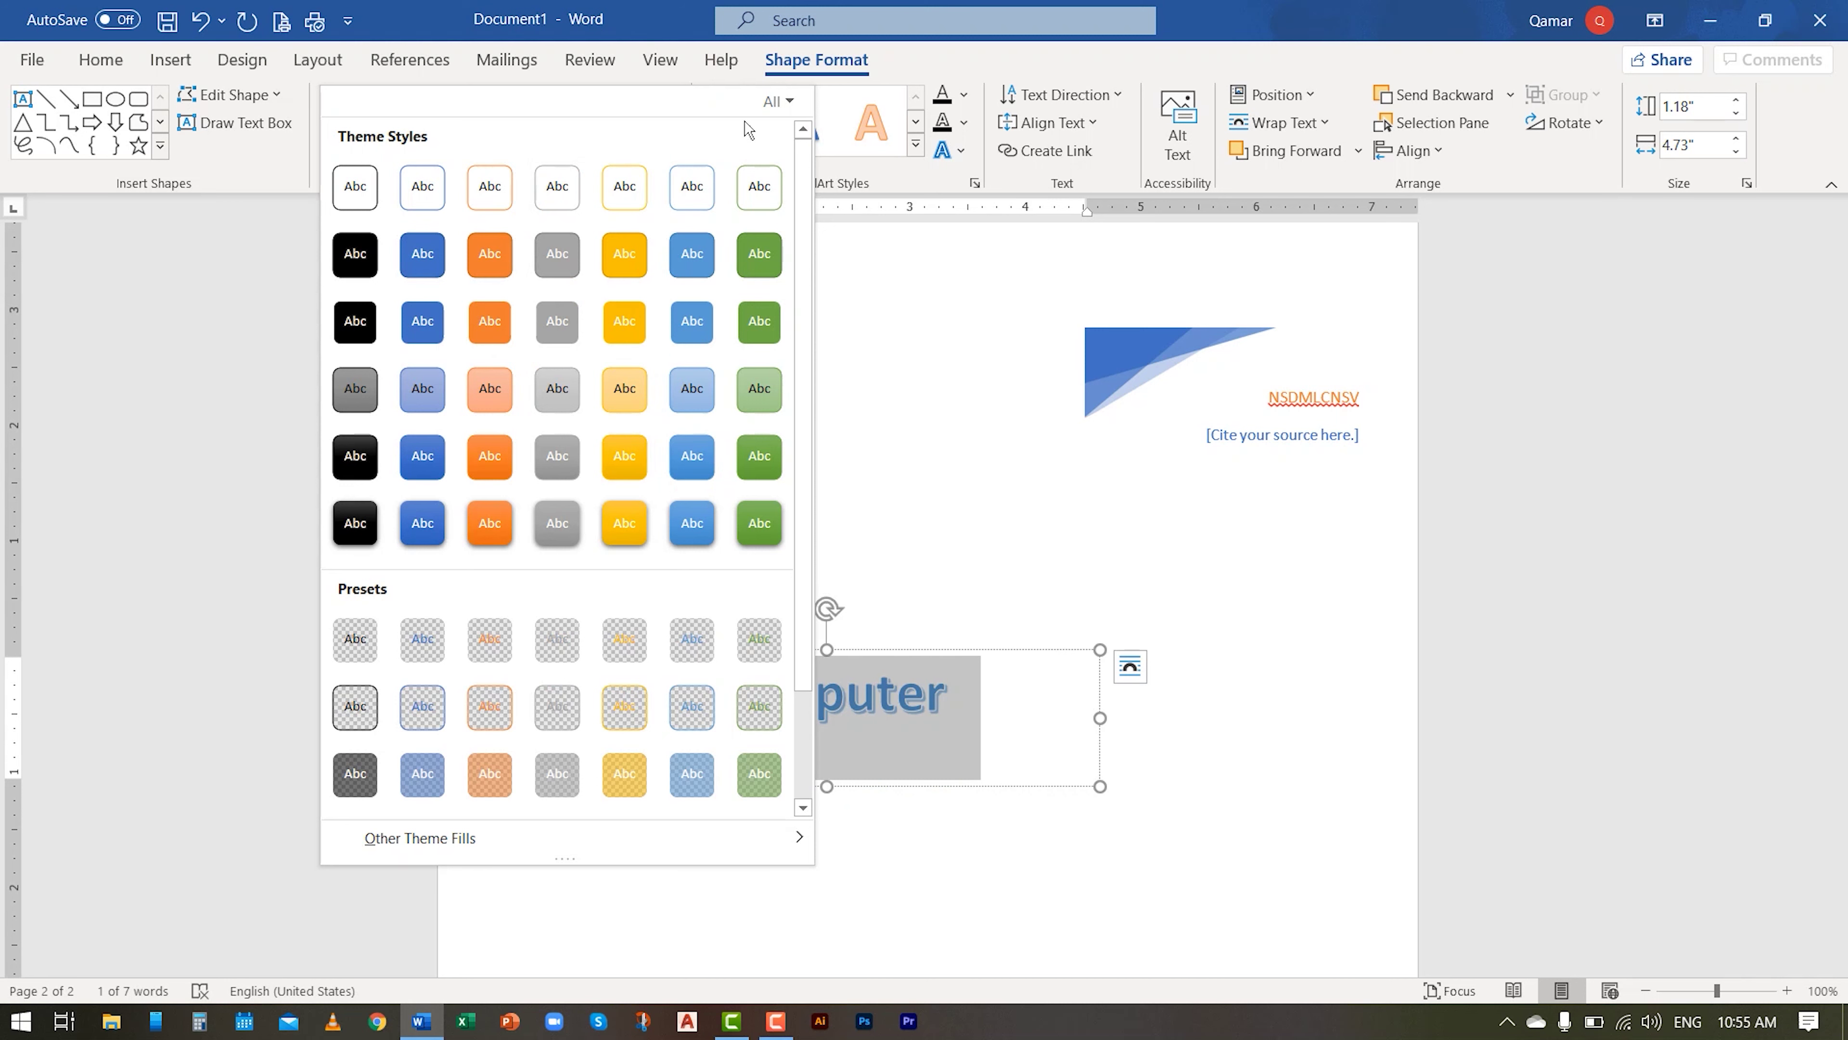
click(924, 364)
click(613, 122)
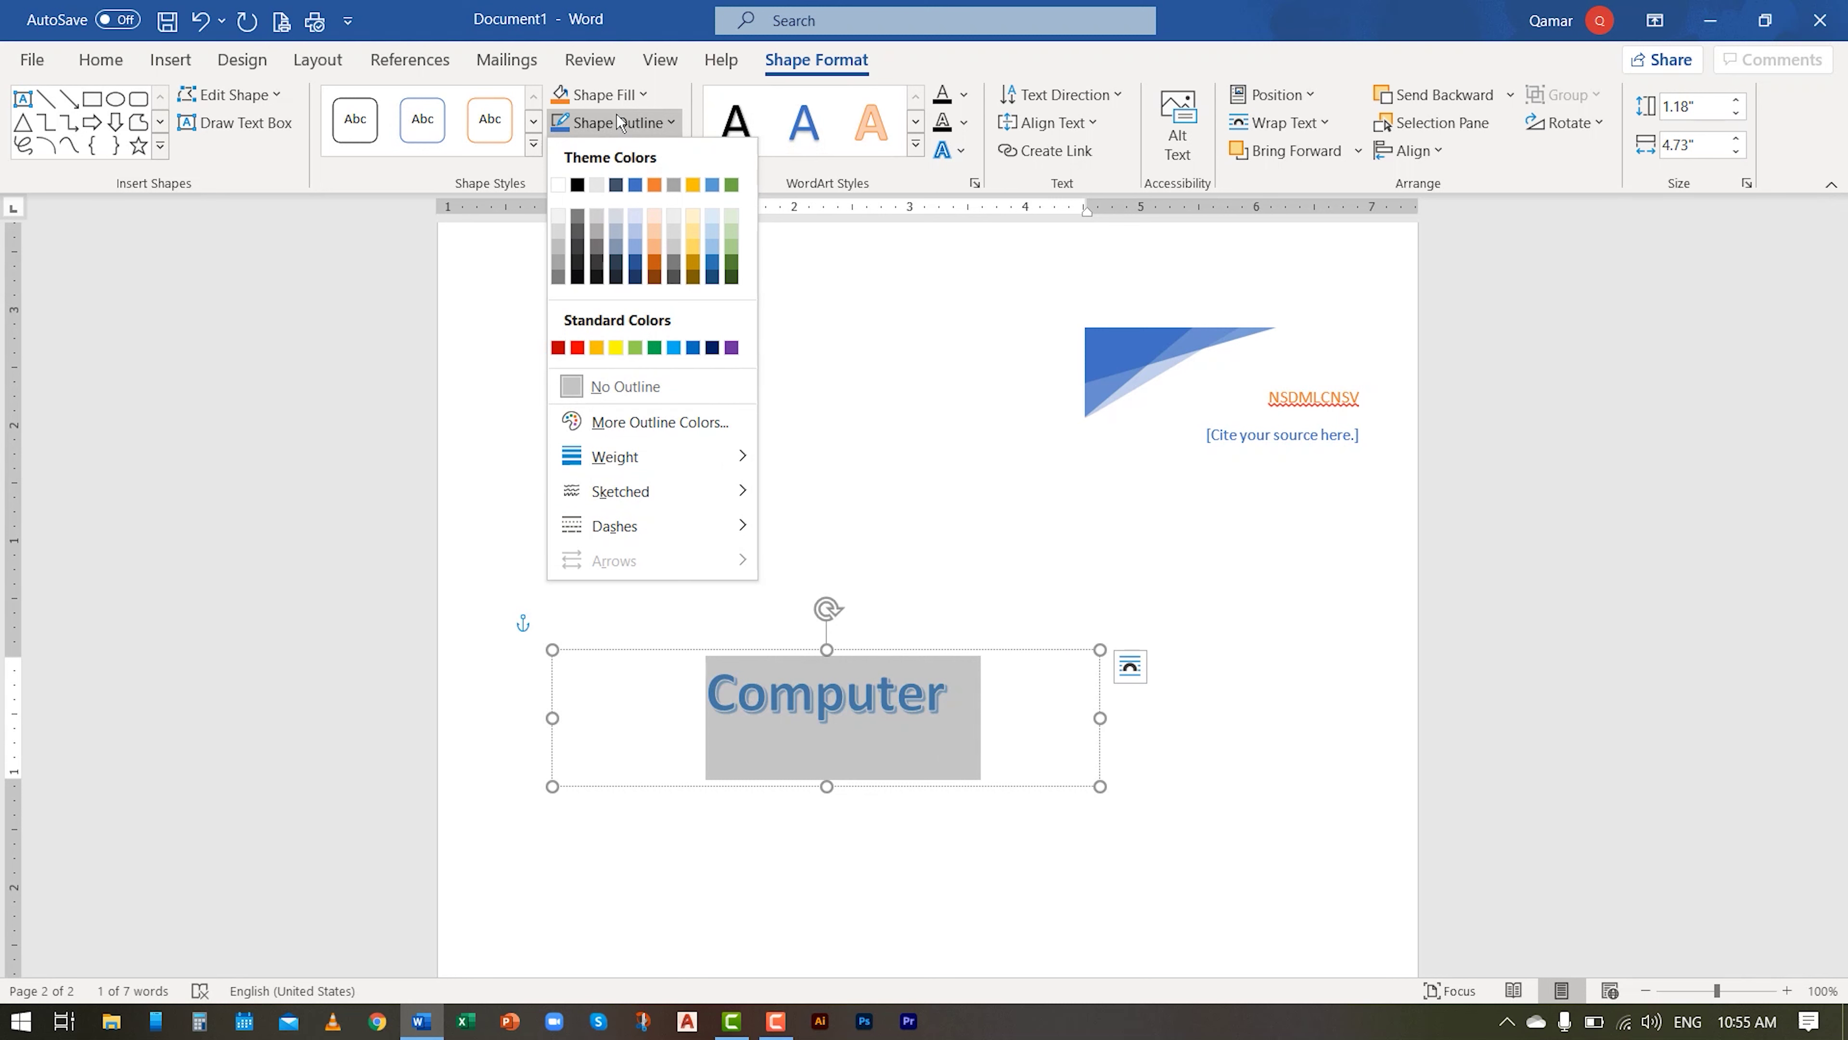
click(633, 95)
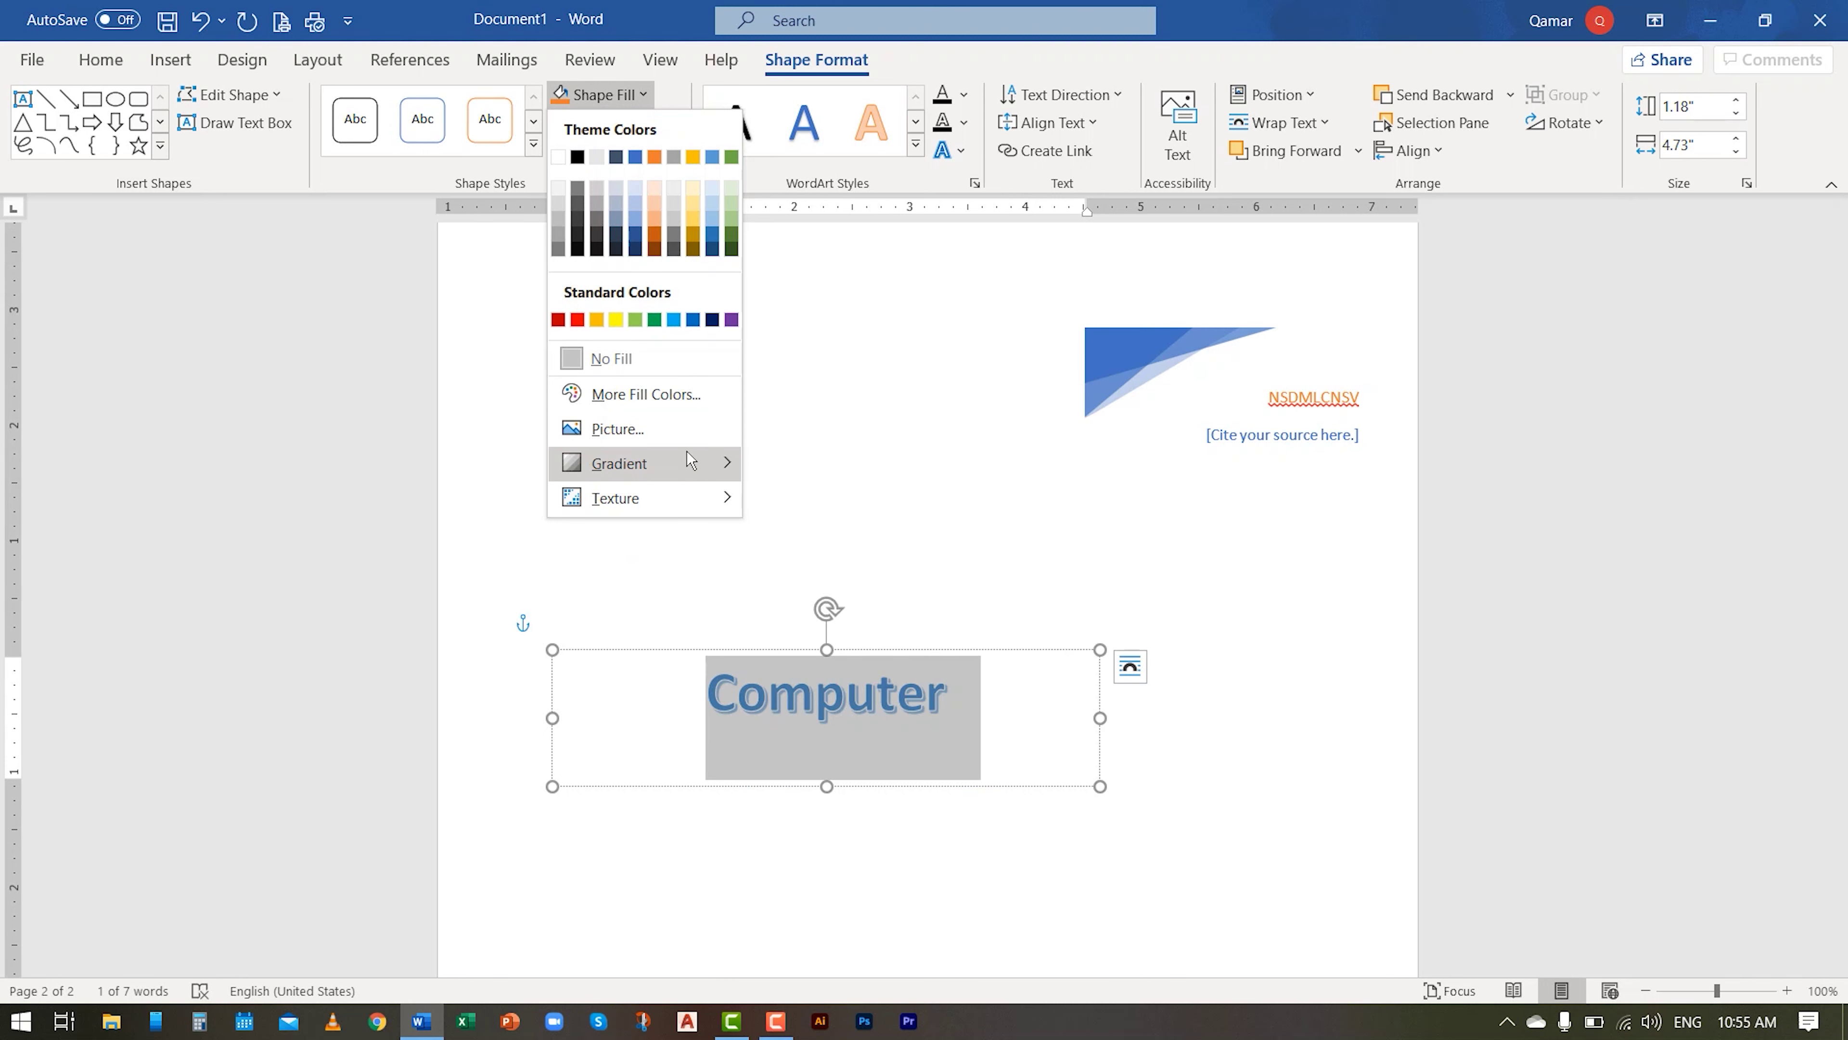
mouse_move(635, 462)
click(857, 589)
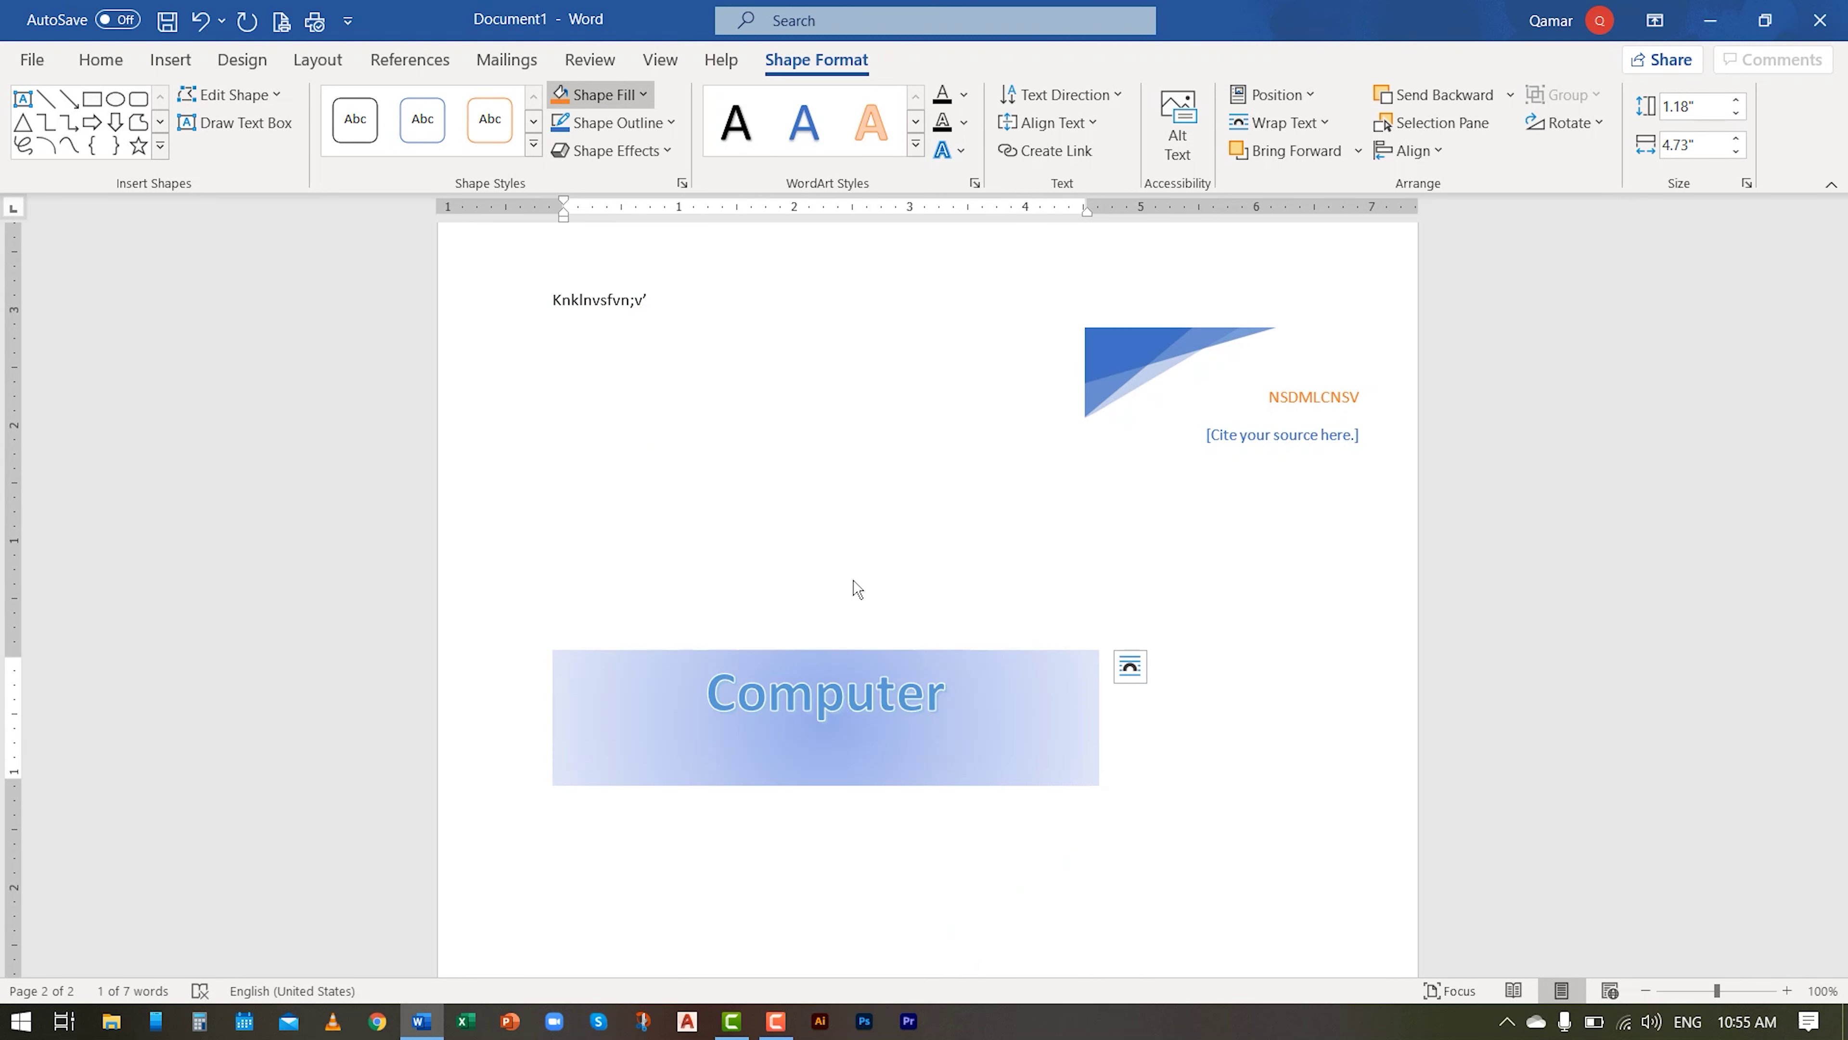
Step: Deselect the WordArt and the NSDMLCNSV quote box, leaving the Insert tab showing
click(1133, 752)
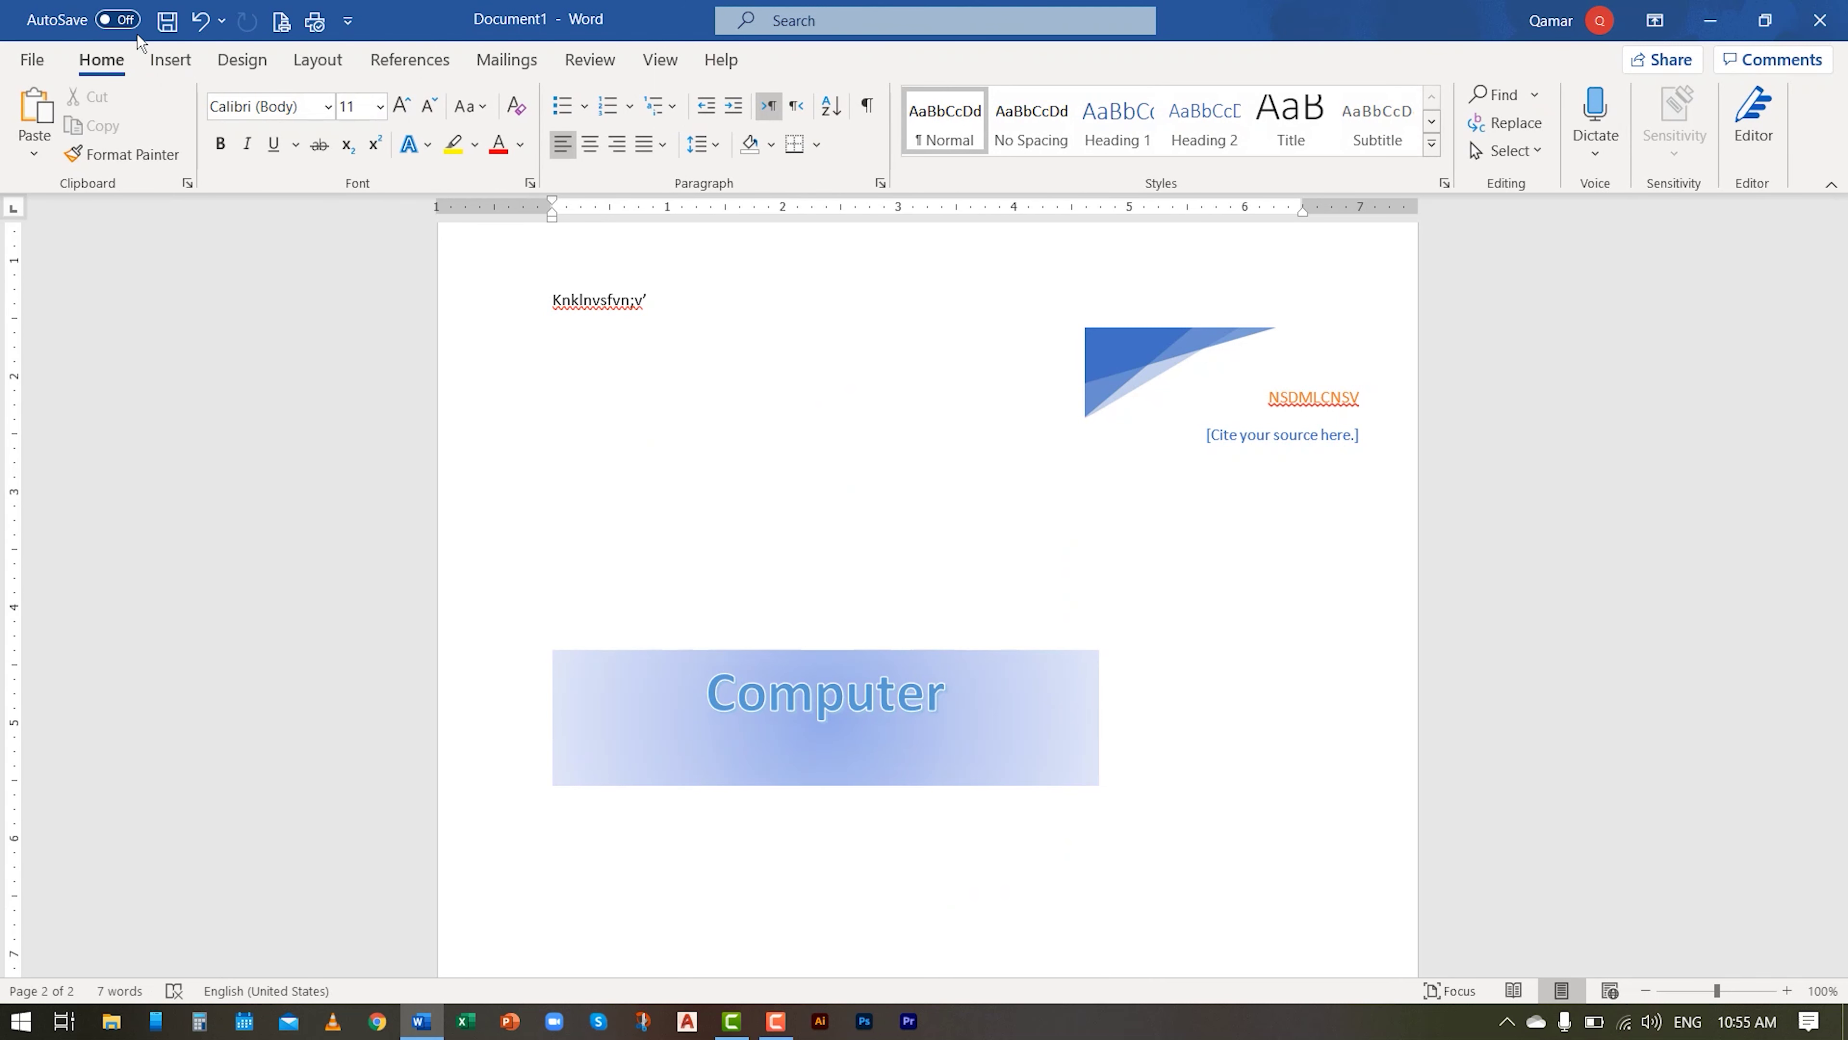
click(170, 59)
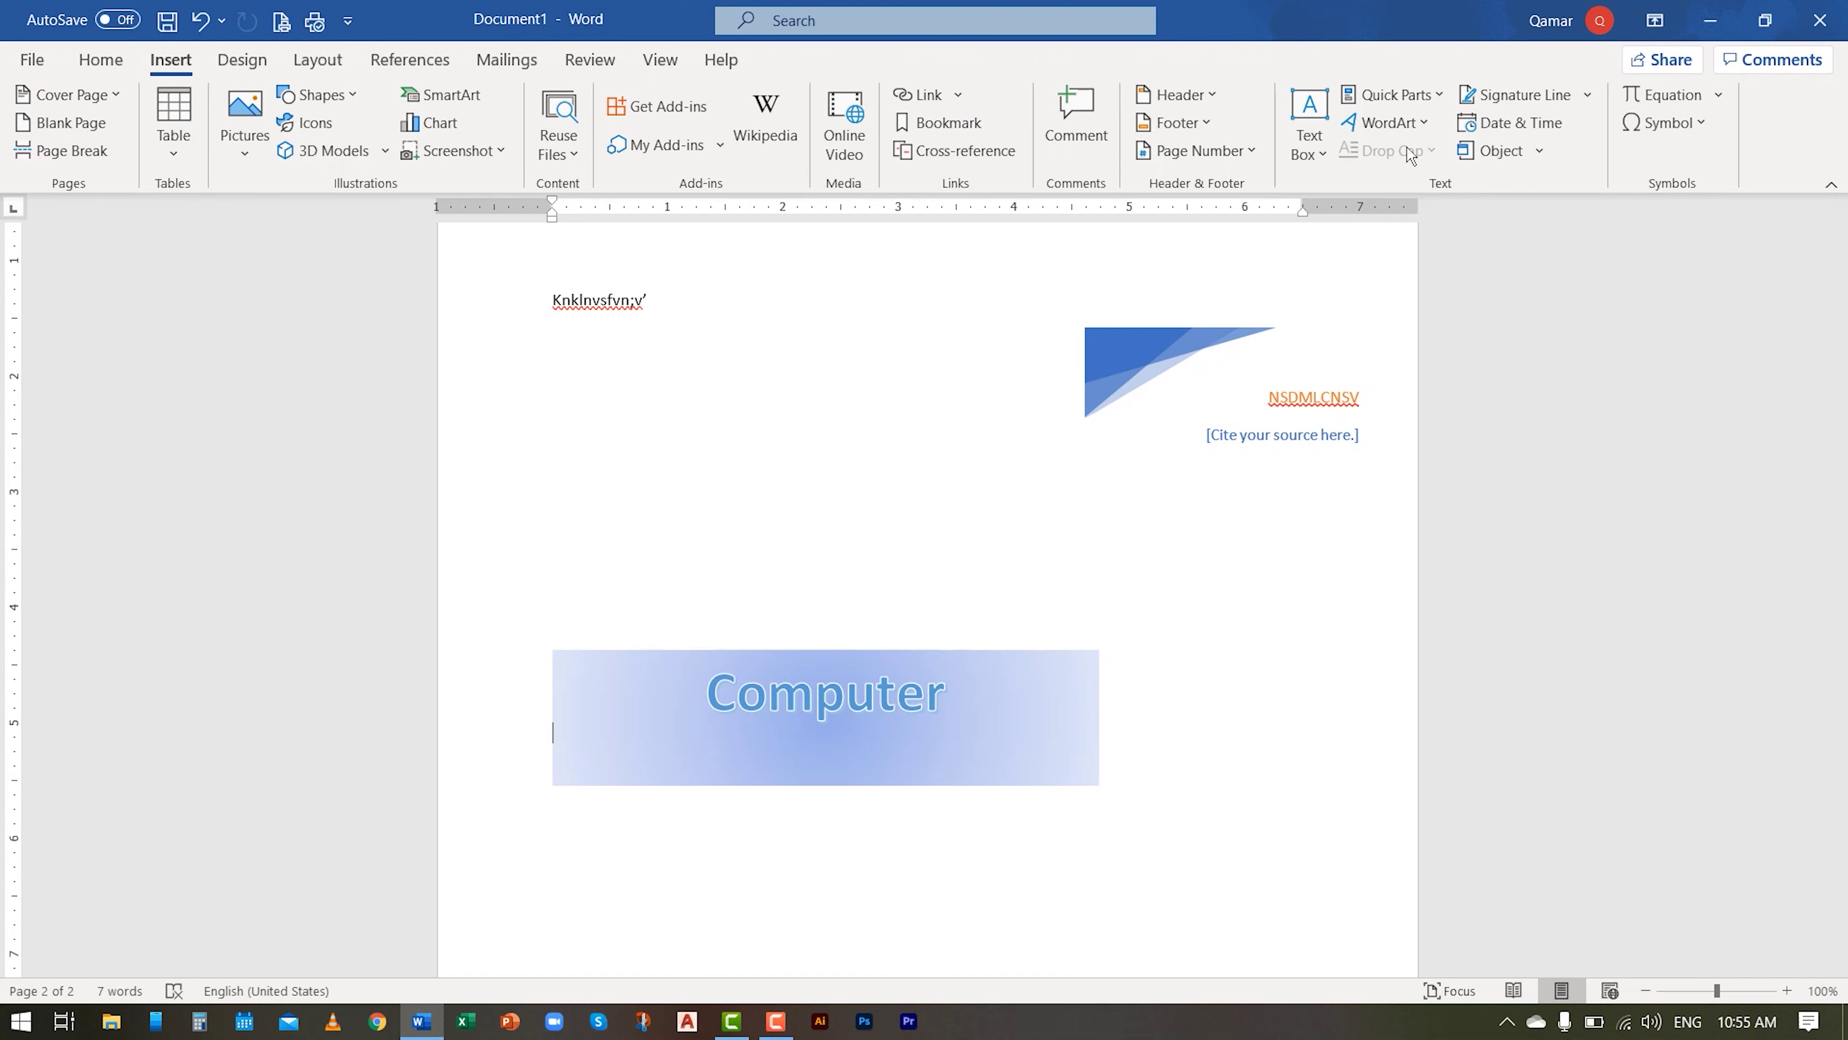
double_click(1225, 399)
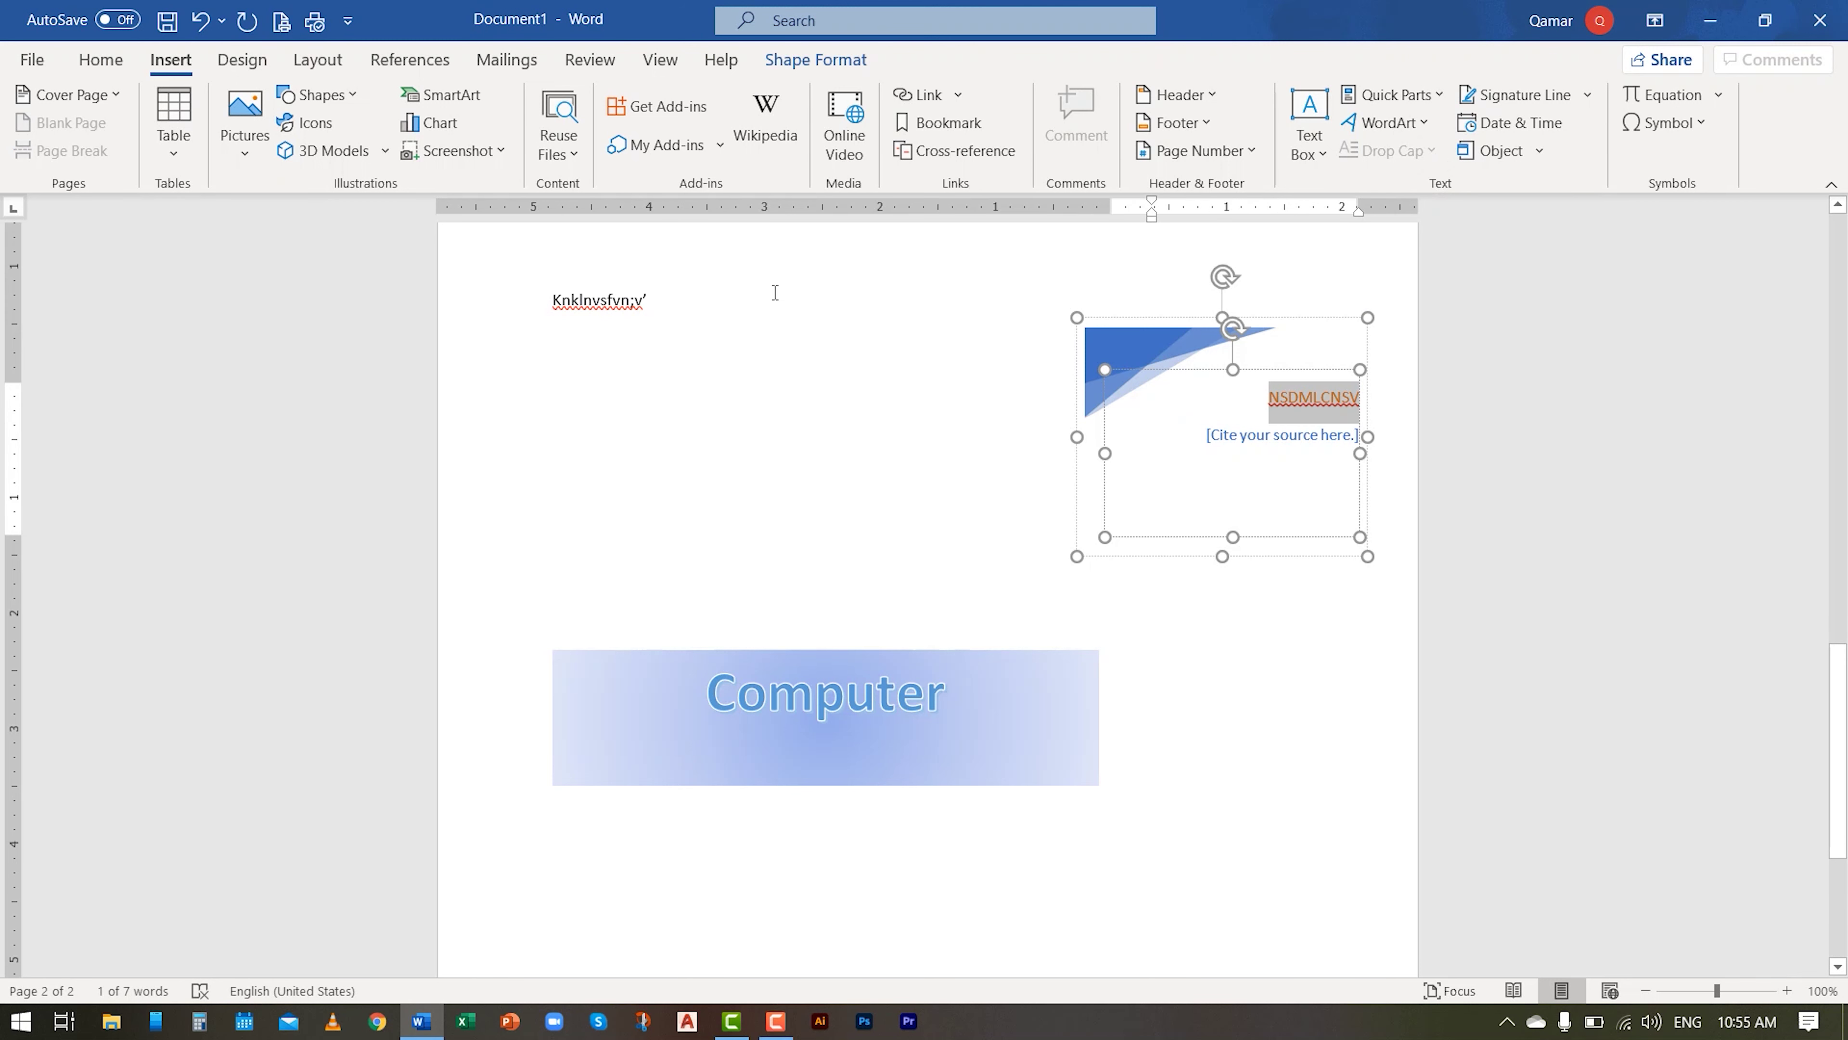
click(662, 303)
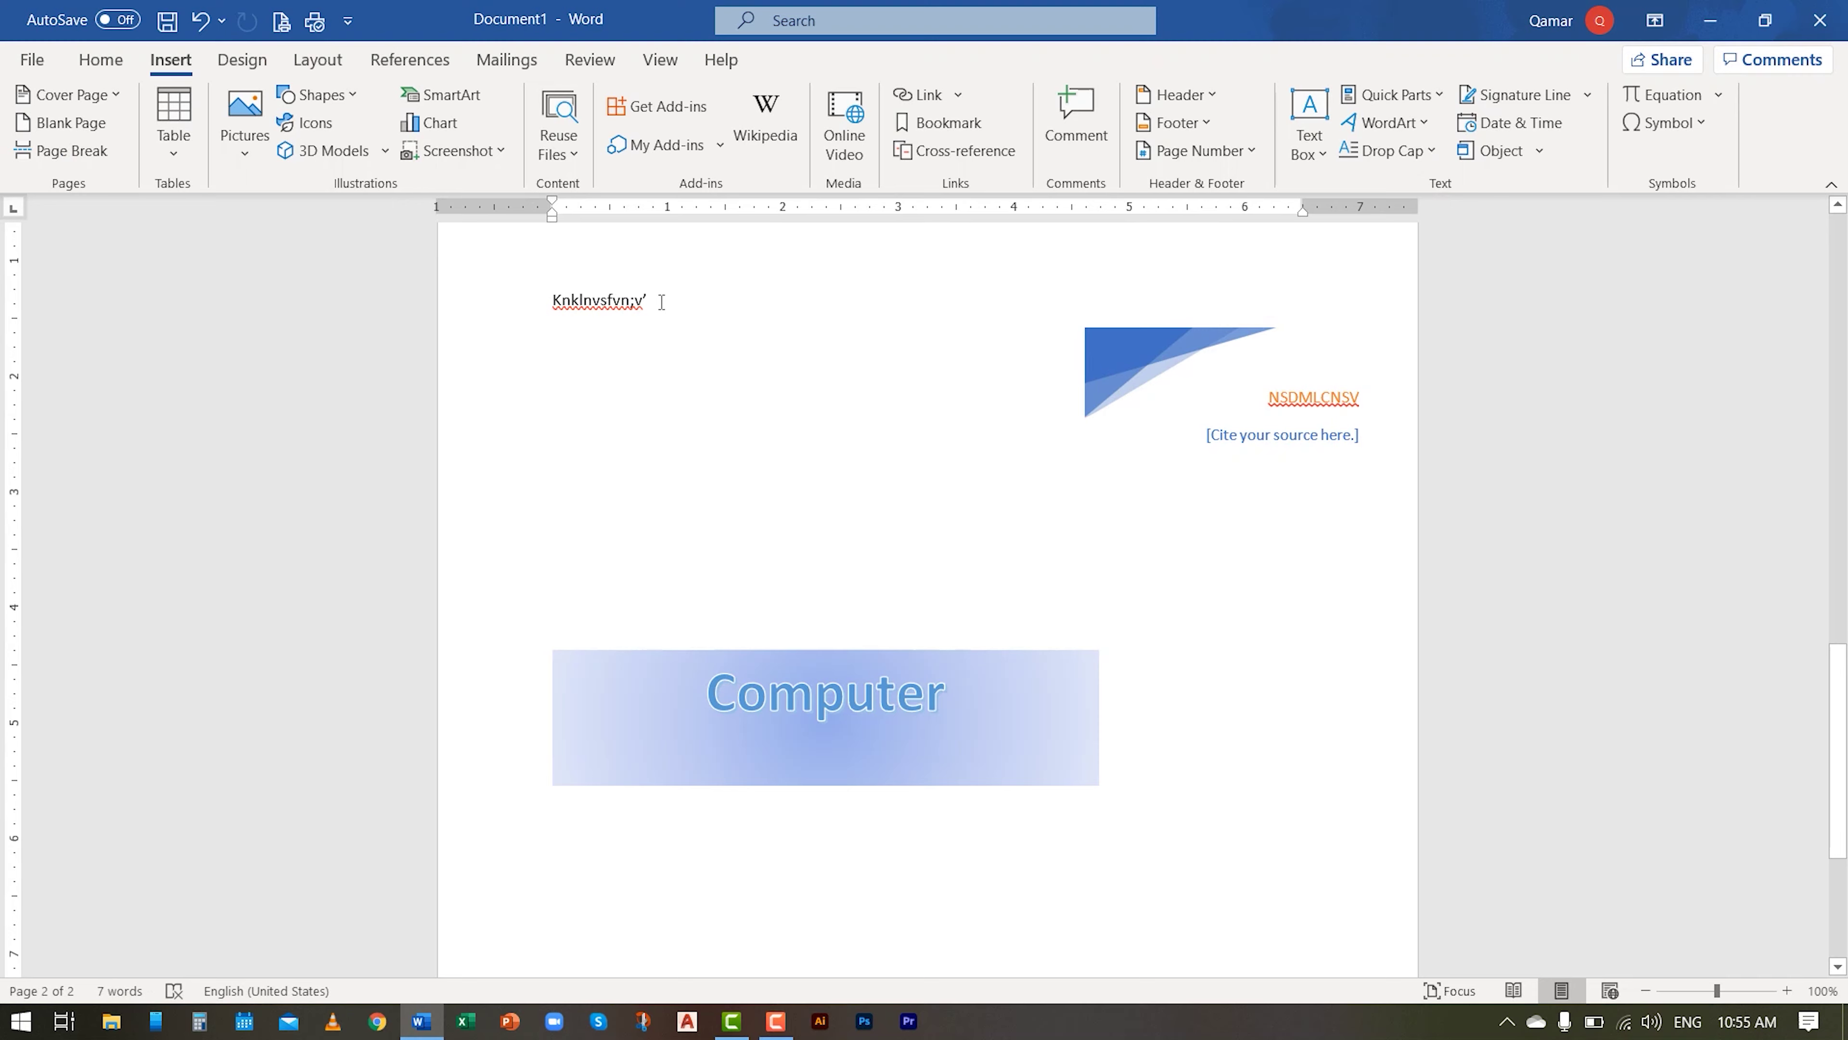